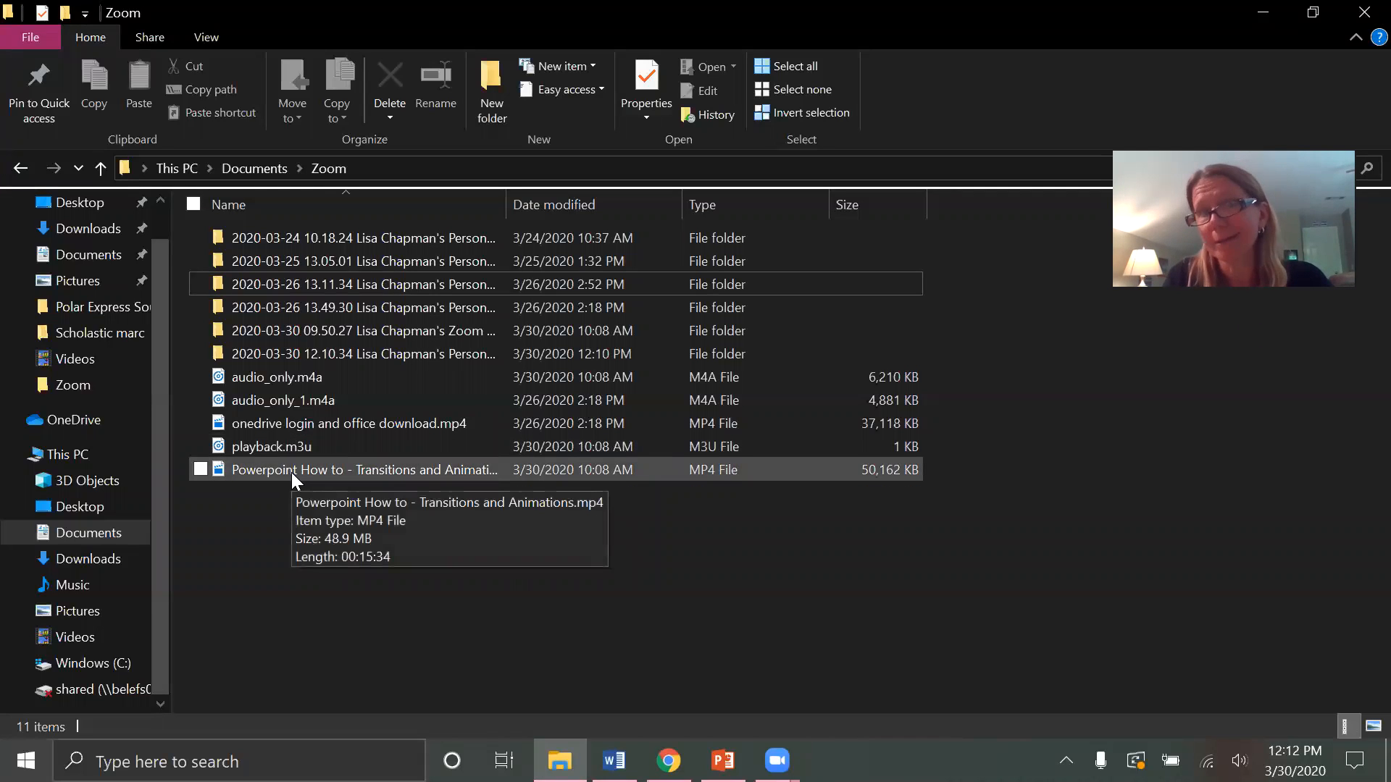
pyautogui.rightClick(292, 472)
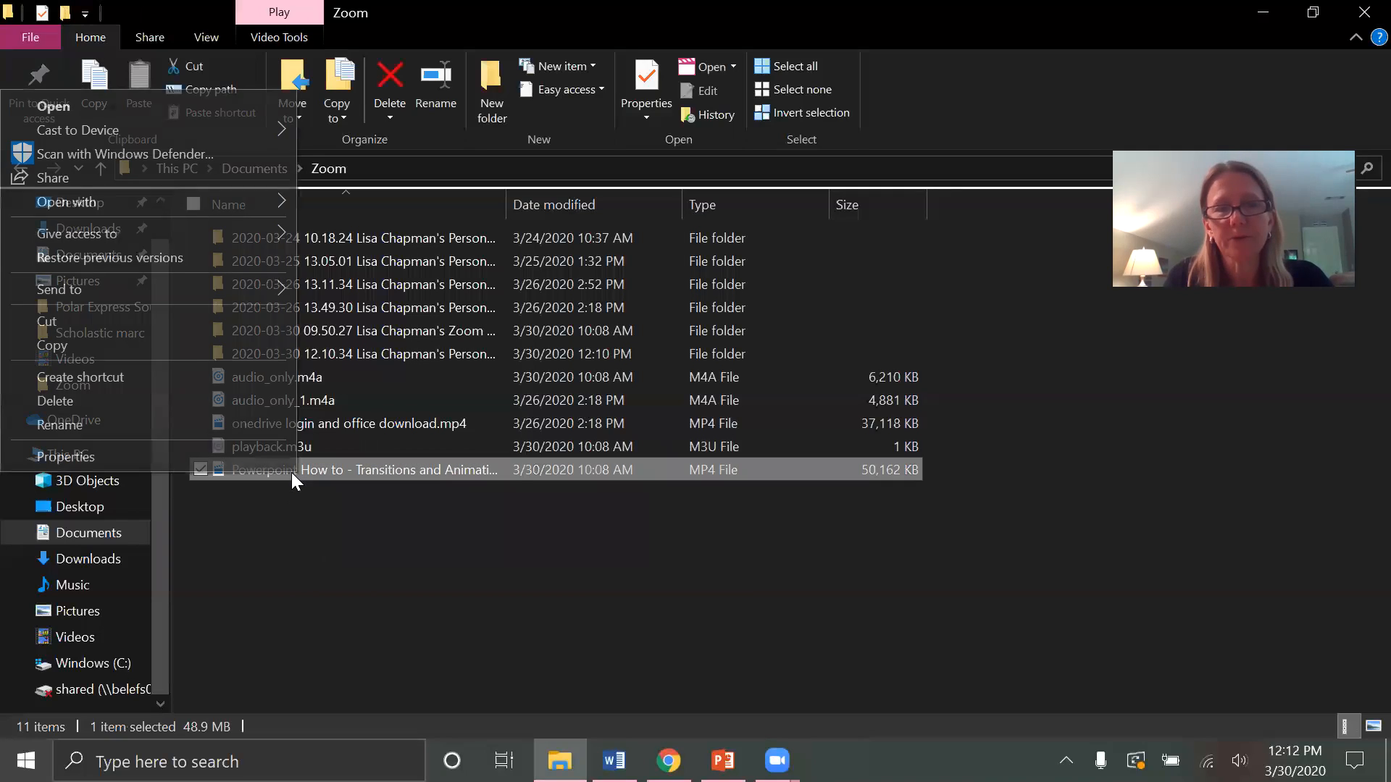
pyautogui.click(219, 426)
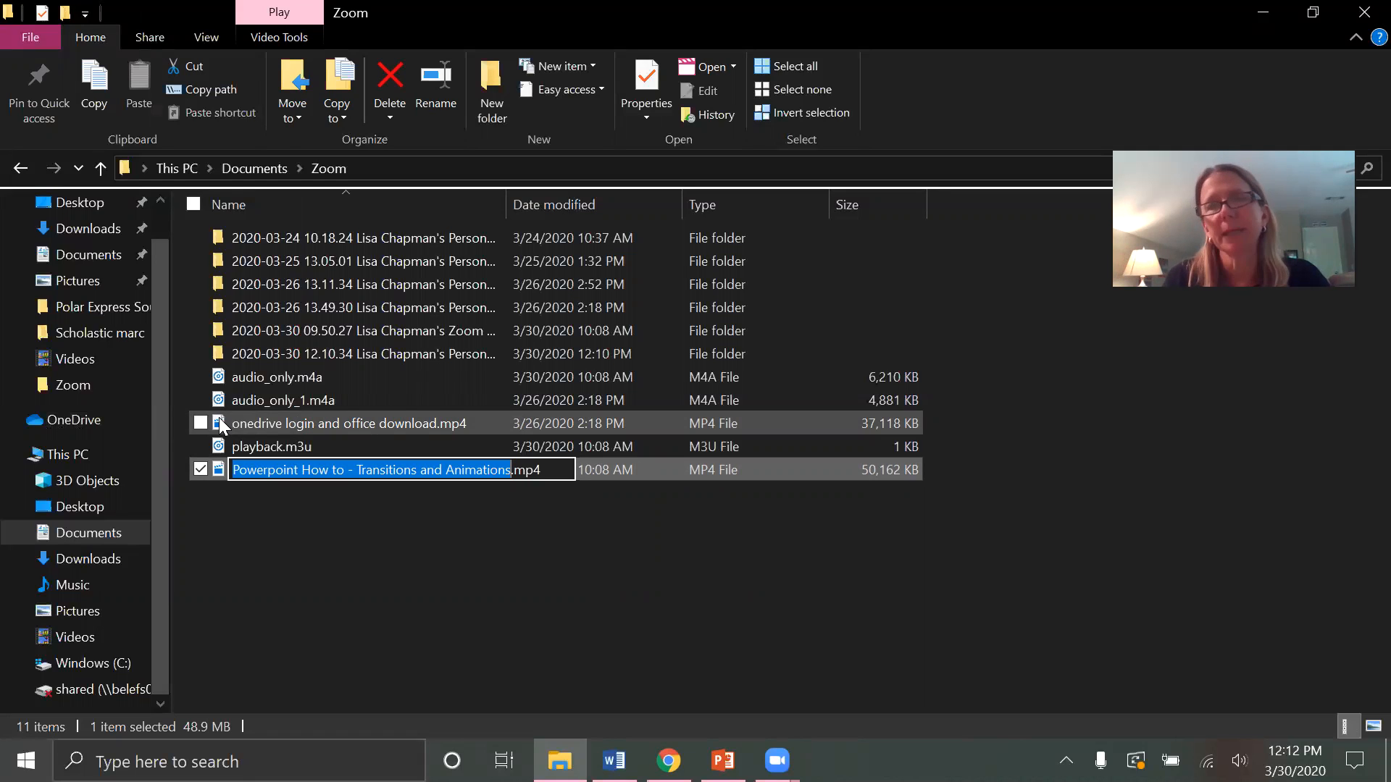
pyautogui.click(352, 525)
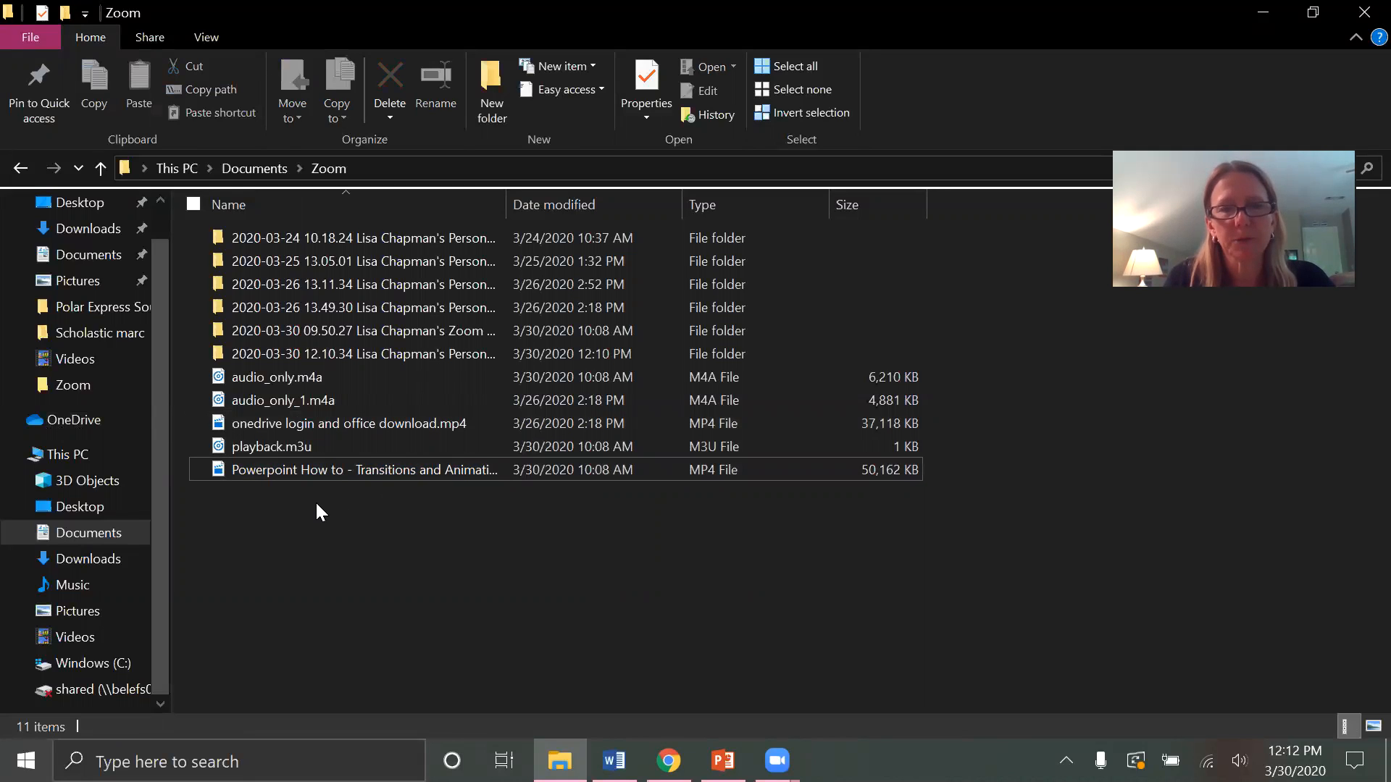
# Switch to Chrome and open the tutorials channel's YouTube uploads page in a new tab.
pyautogui.moveTo(669, 760)
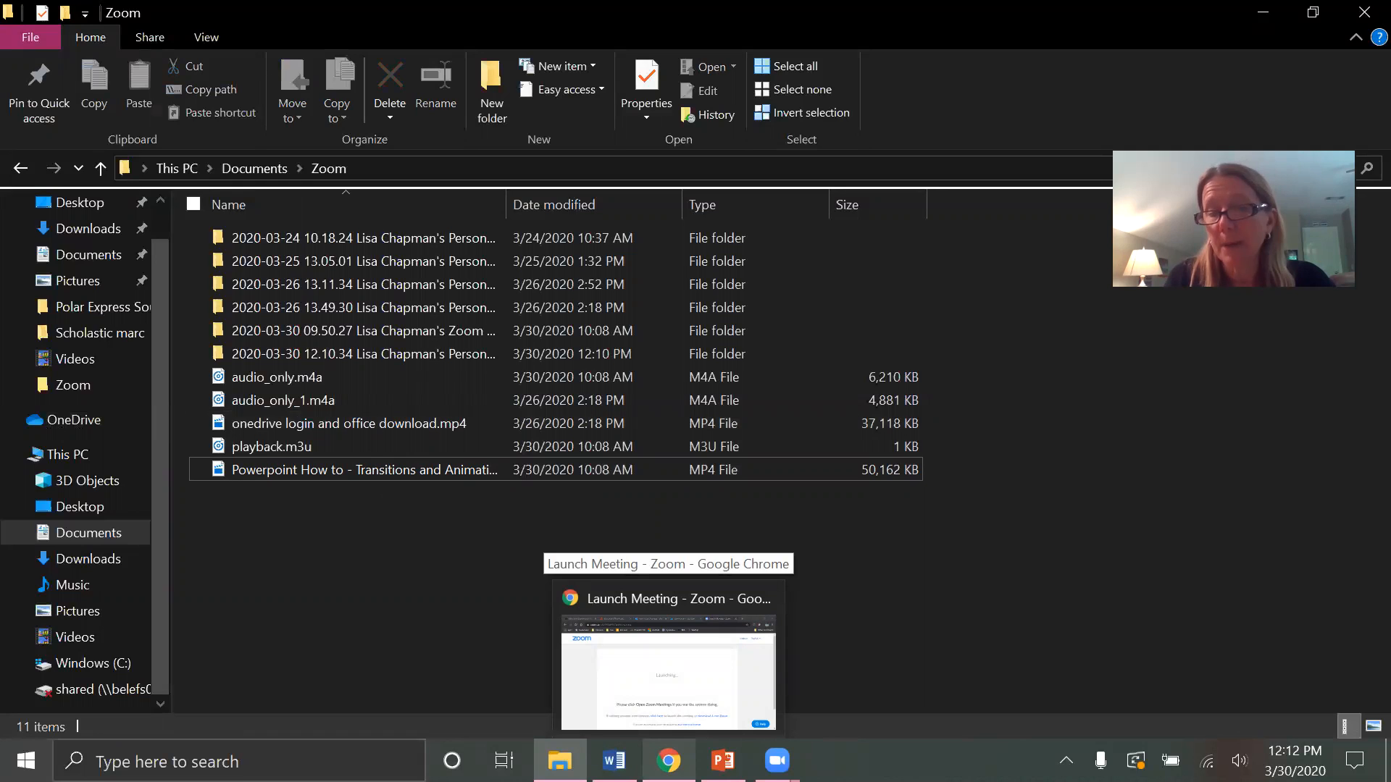
pyautogui.click(668, 670)
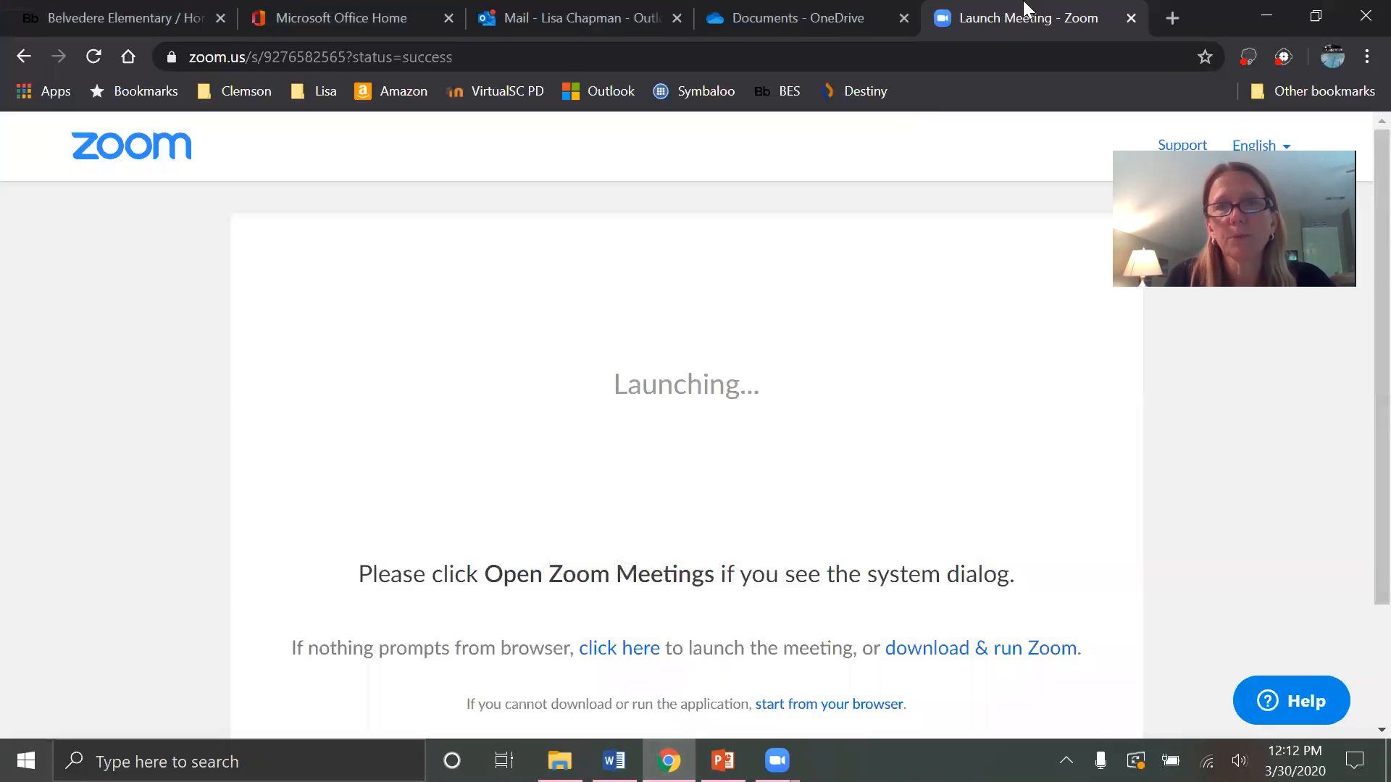
pyautogui.click(1172, 18)
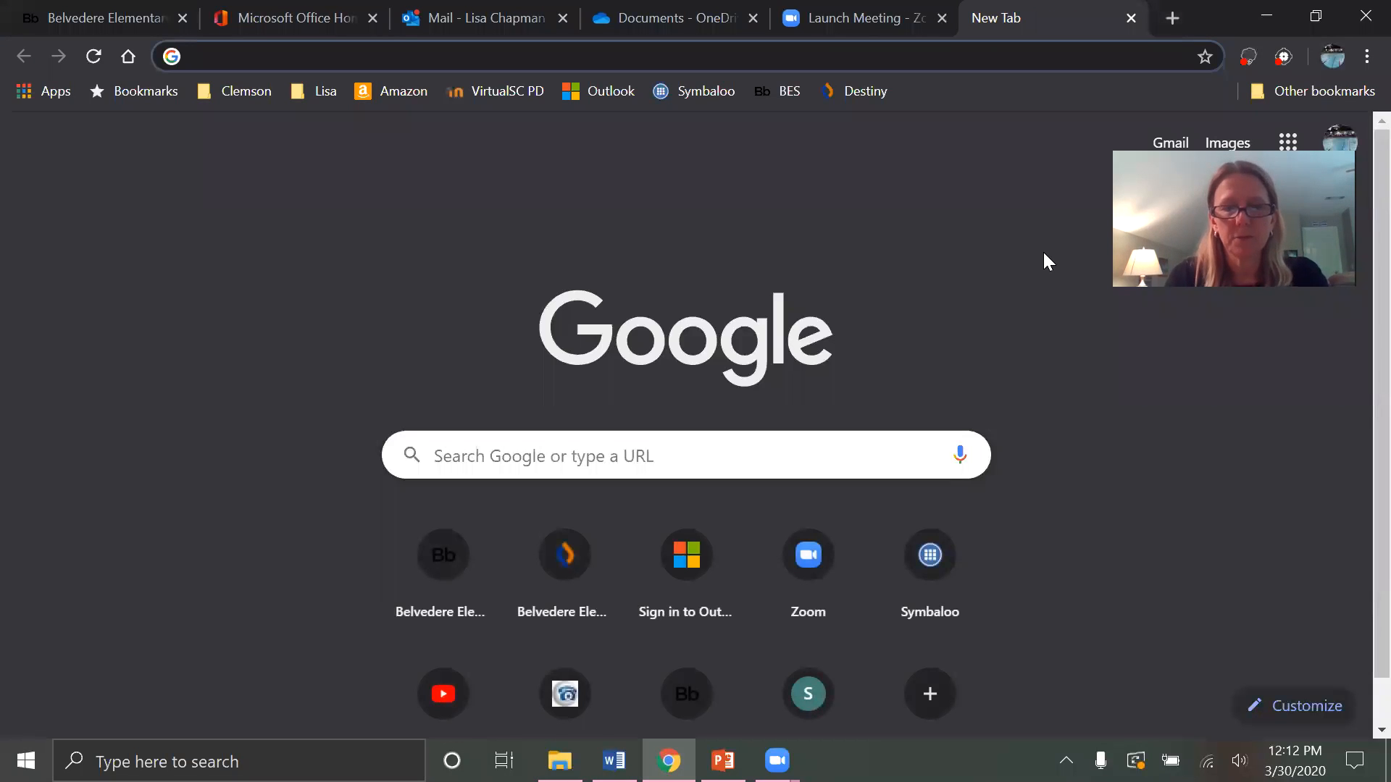
pyautogui.write('youtu')
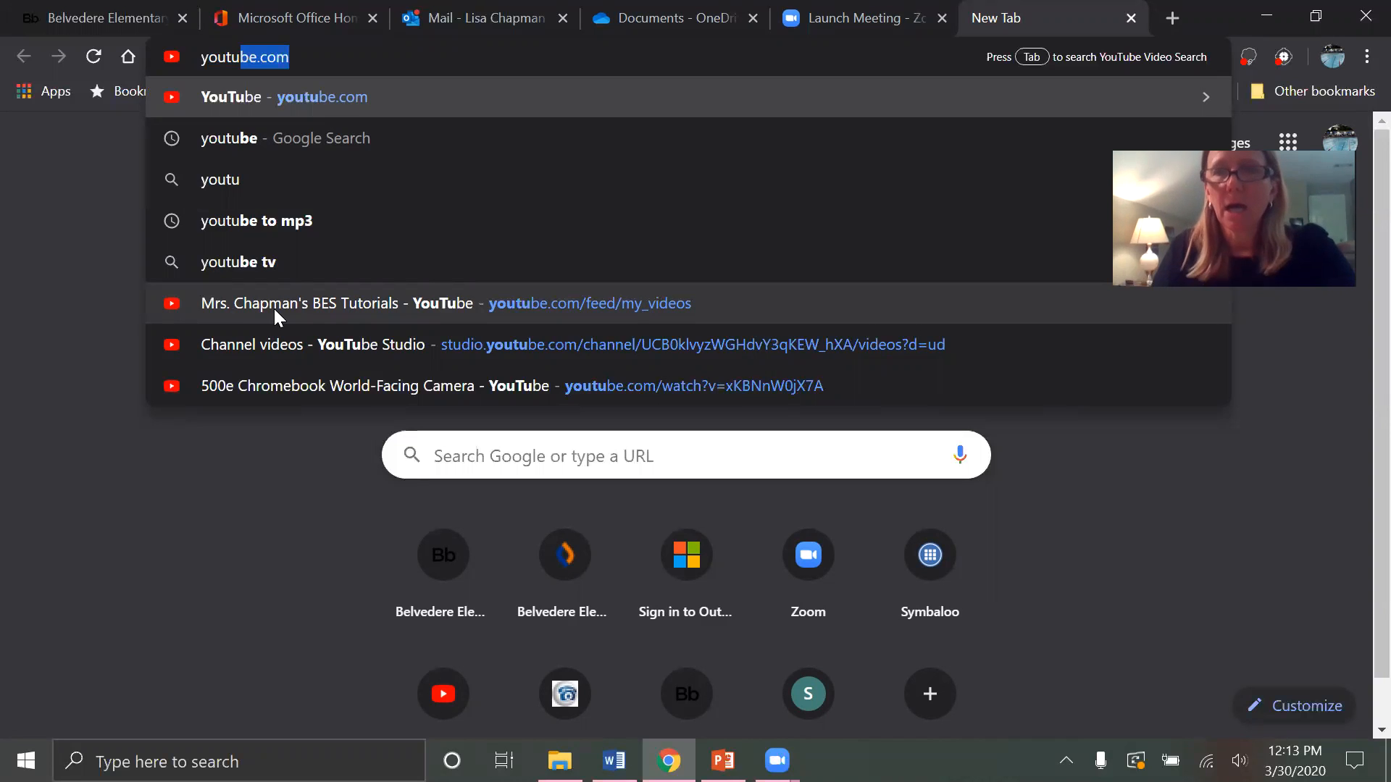
pyautogui.click(274, 309)
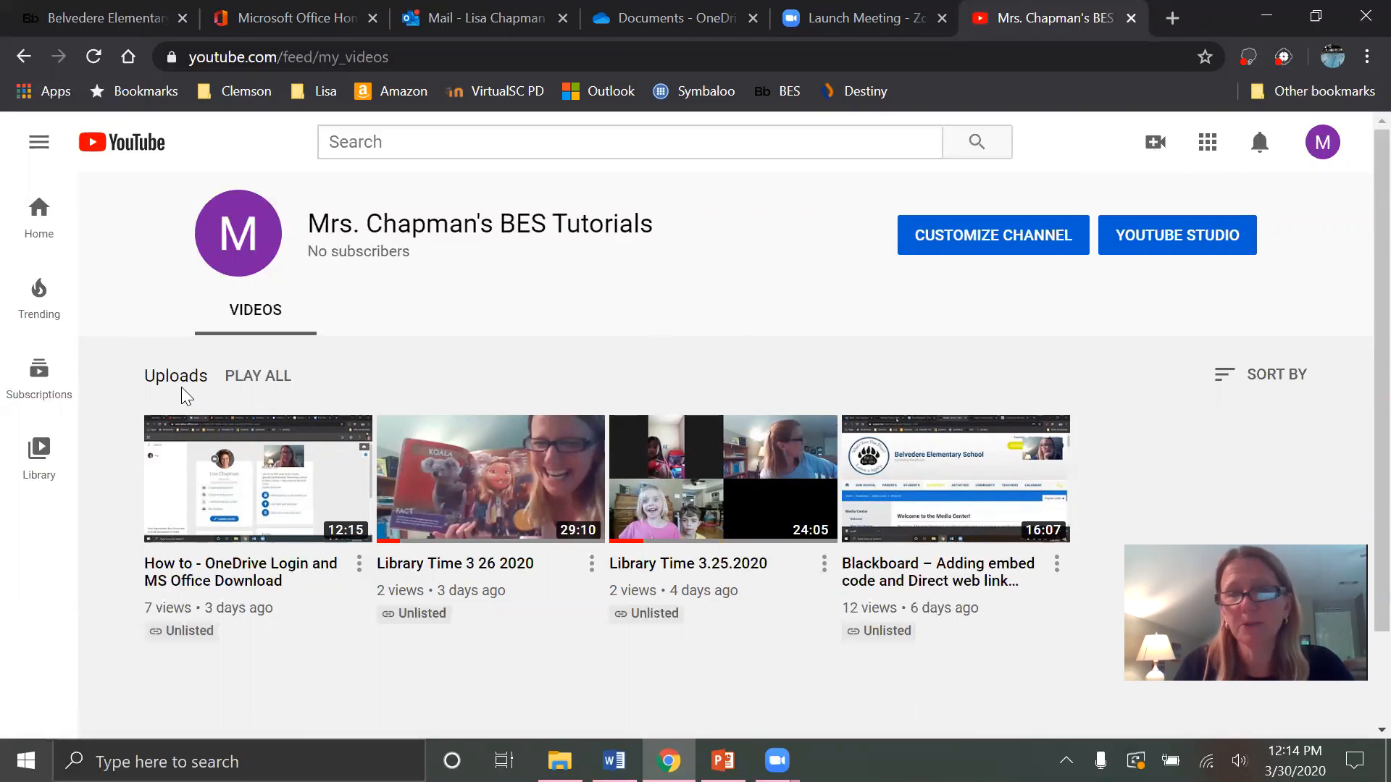
# Start a YouTube video upload and add "Powerpoint How to - Transitions and Animations.mp4" from the Zoom folder in File Explorer.
pyautogui.click(1151, 153)
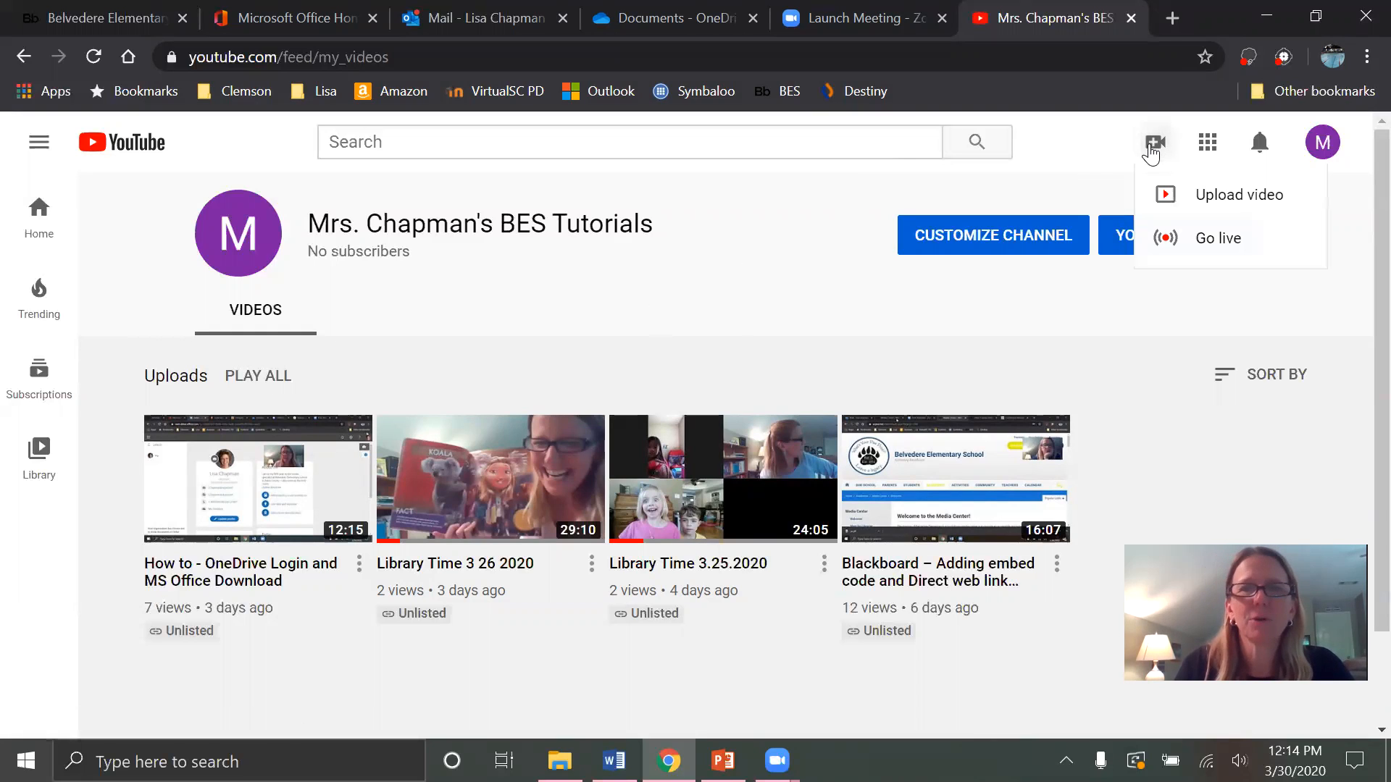
pyautogui.click(1222, 201)
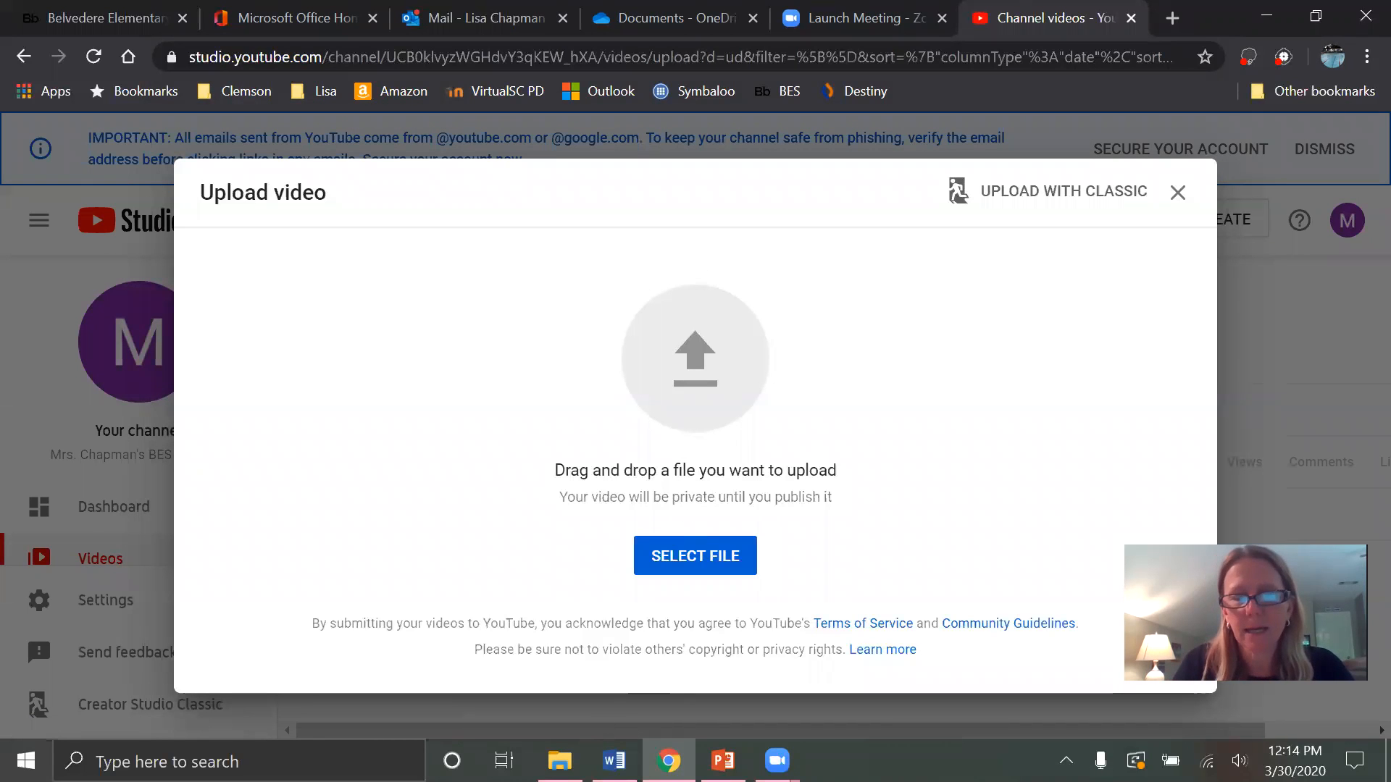
pyautogui.moveTo(559, 760)
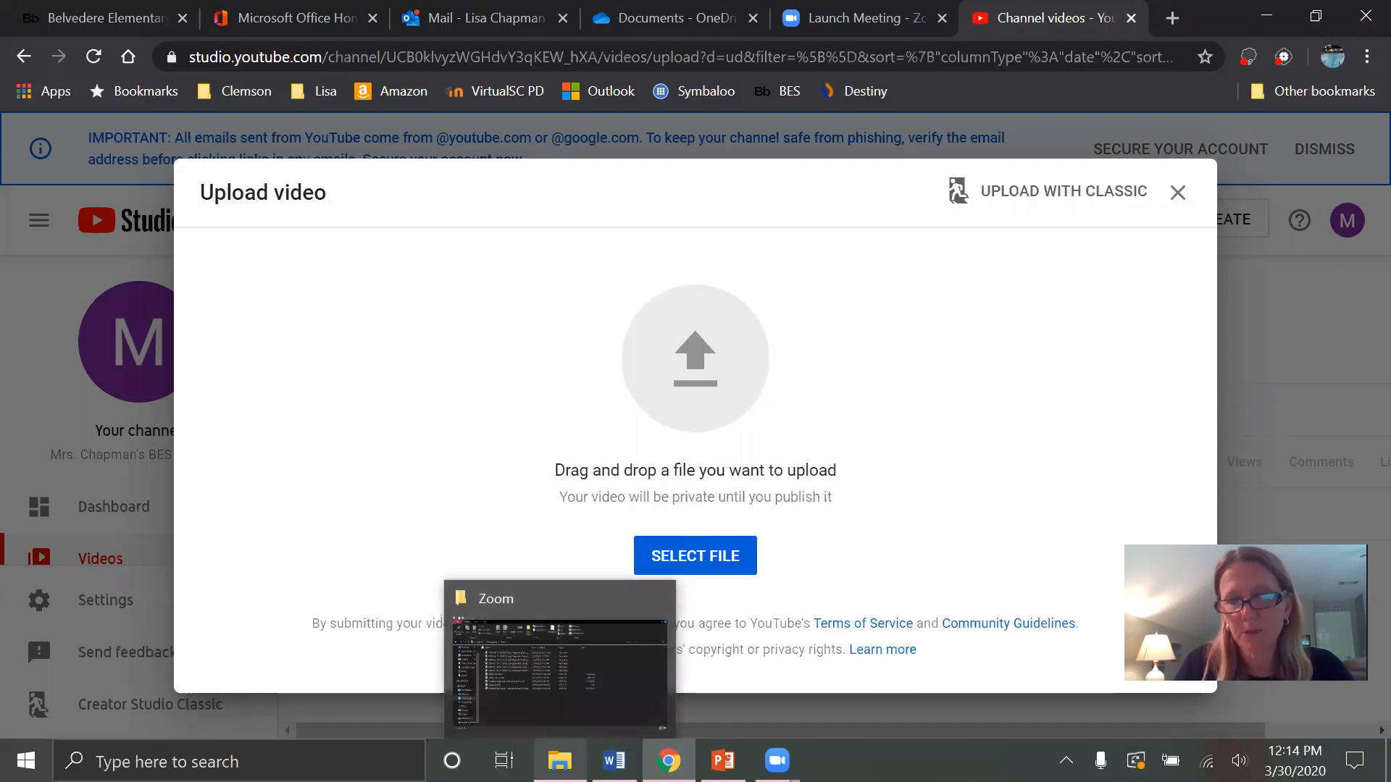
pyautogui.click(559, 760)
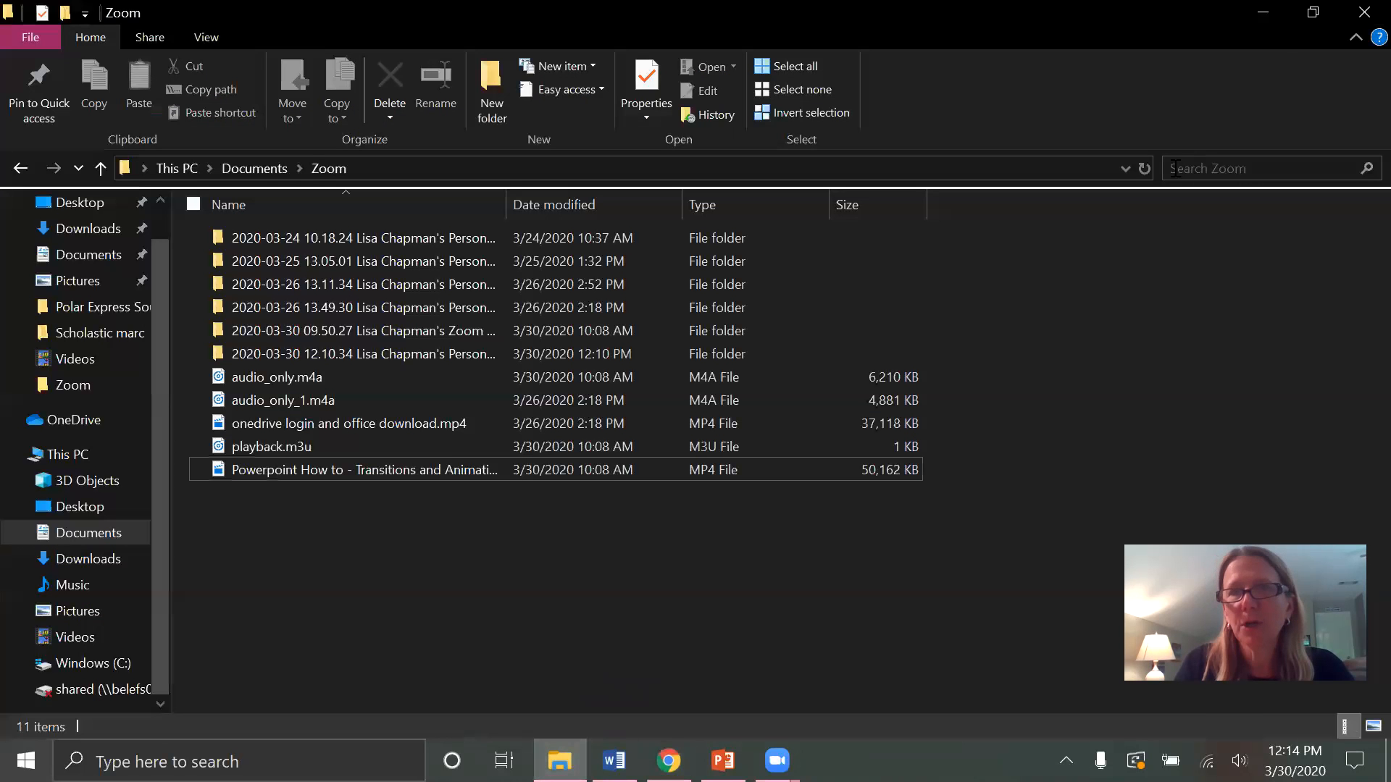
pyautogui.click(1313, 13)
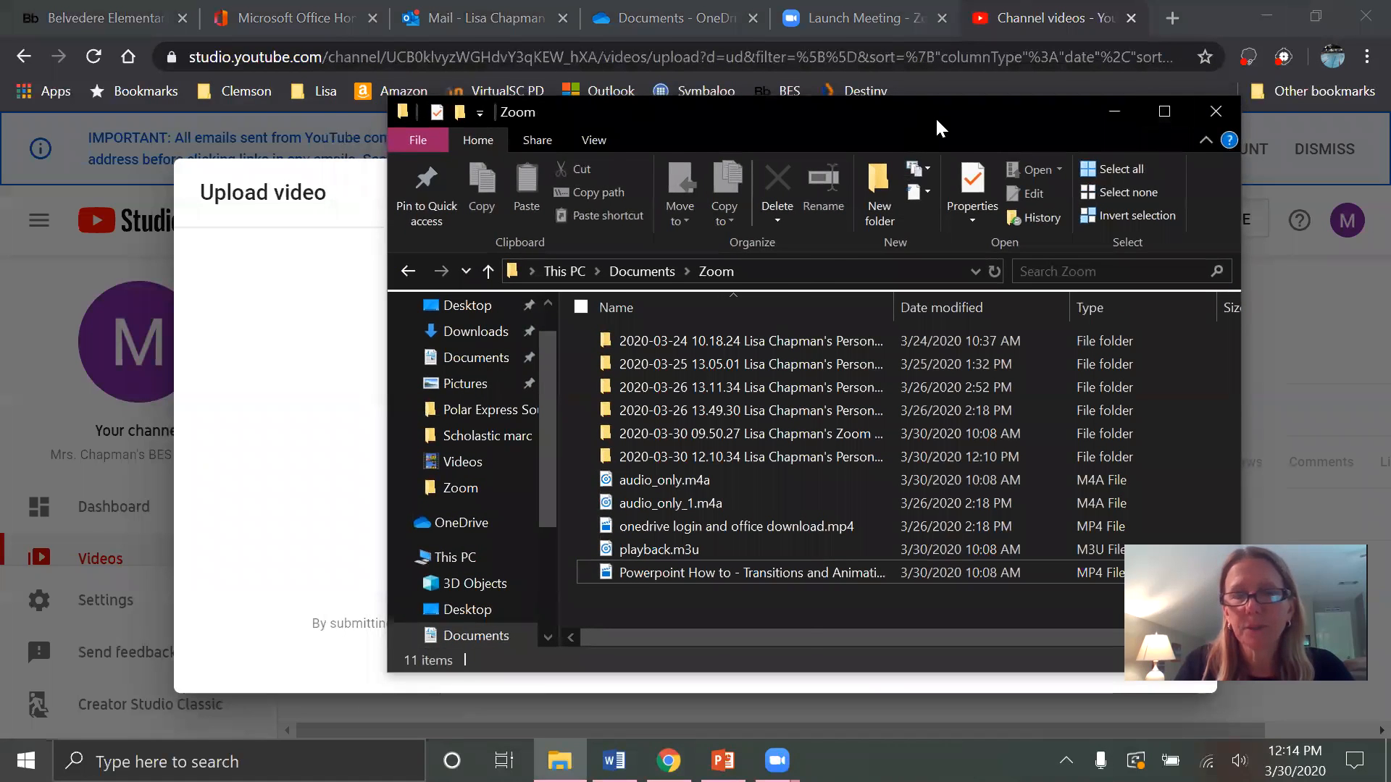
pyautogui.moveTo(940, 128); pyautogui.dragTo(1170, 104)
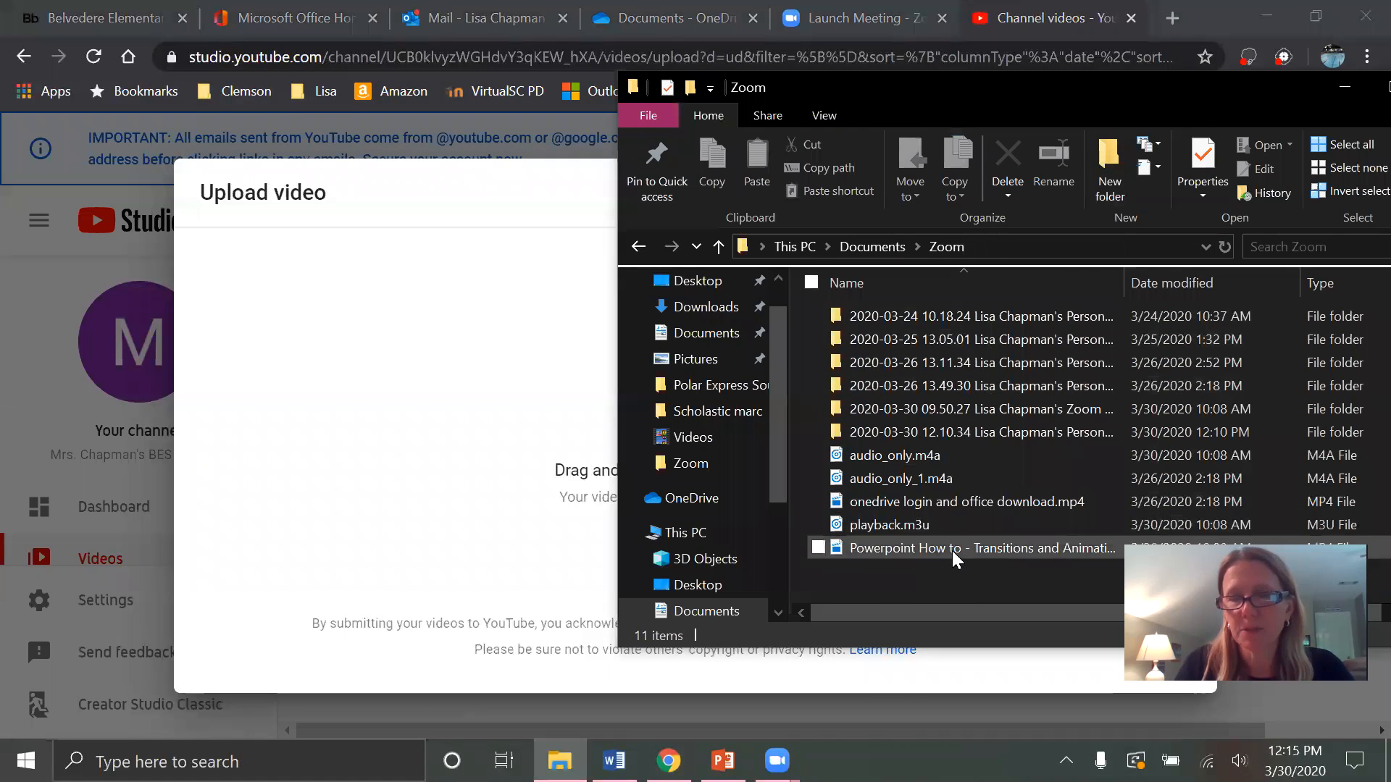
pyautogui.moveTo(954, 558); pyautogui.dragTo(458, 480)
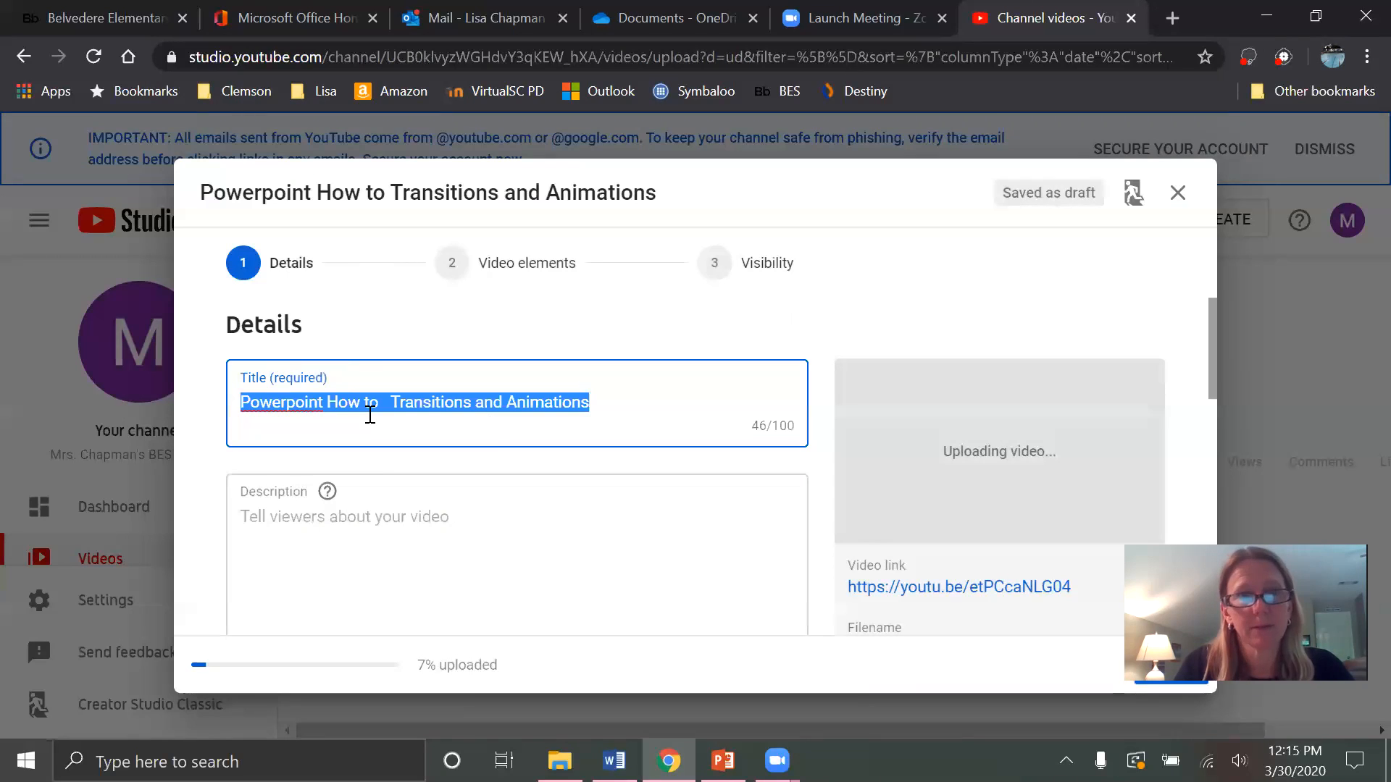
# Enter "How to use Transitions and Animations in Powerpoint." as the video's description.
pyautogui.click(414, 531)
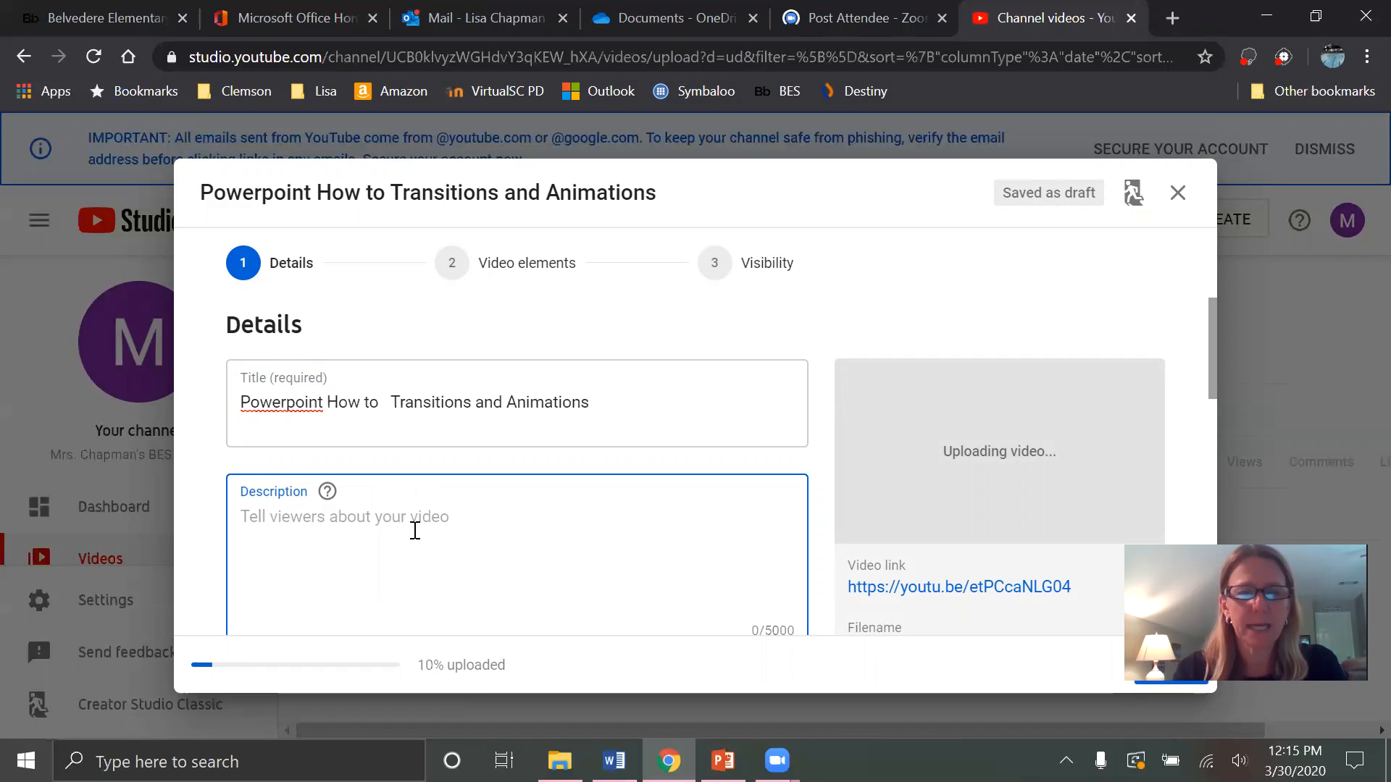
pyautogui.write('Po')
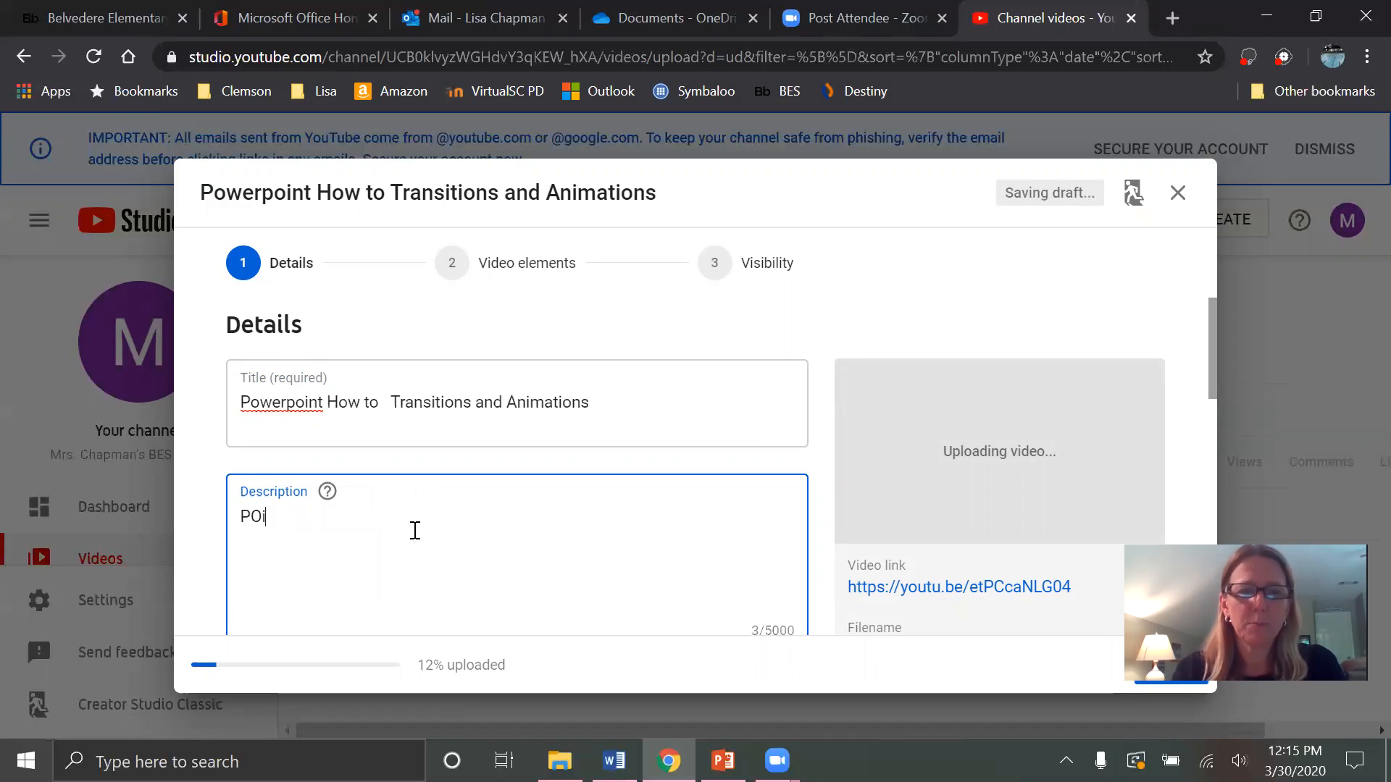
pyautogui.press('BackSpace')
pyautogui.press('BackSpace')
pyautogui.write('How to ')
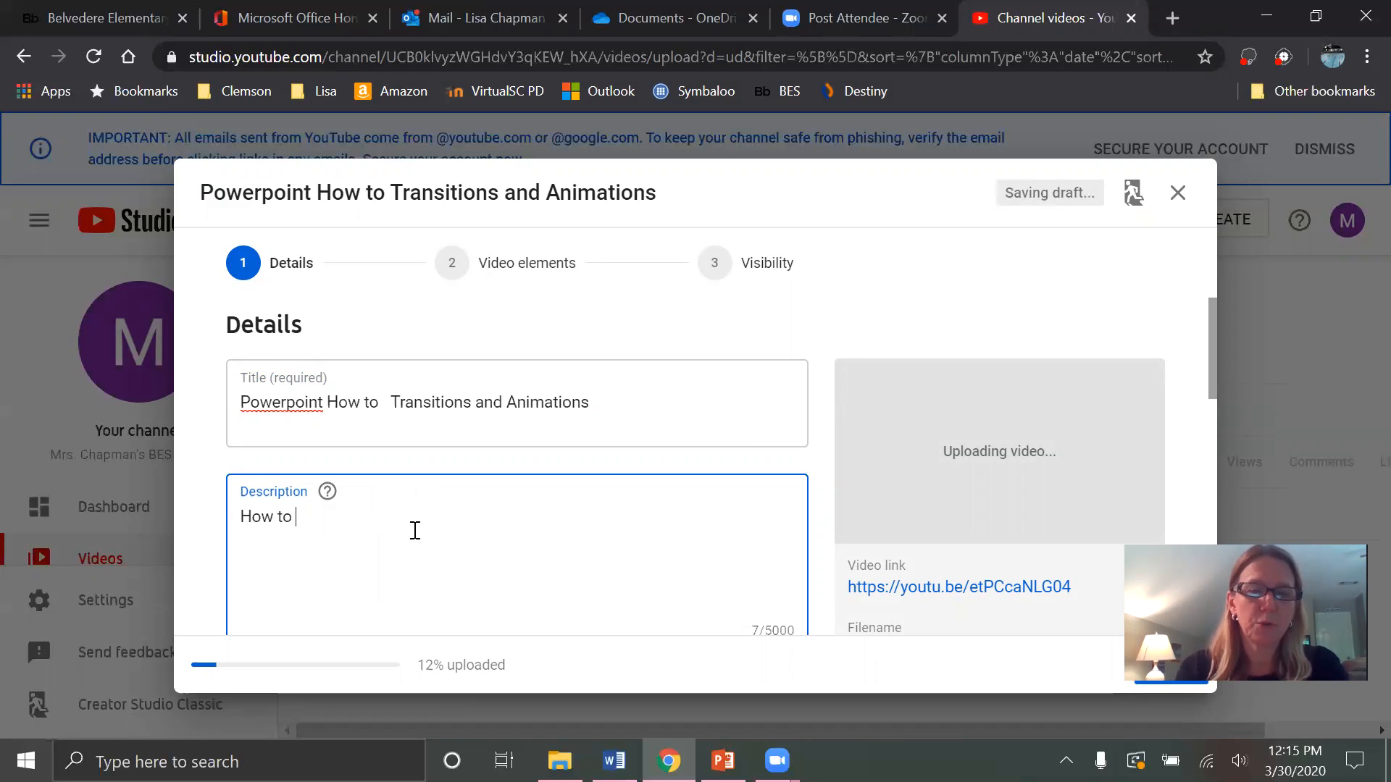
pyautogui.write('use ')
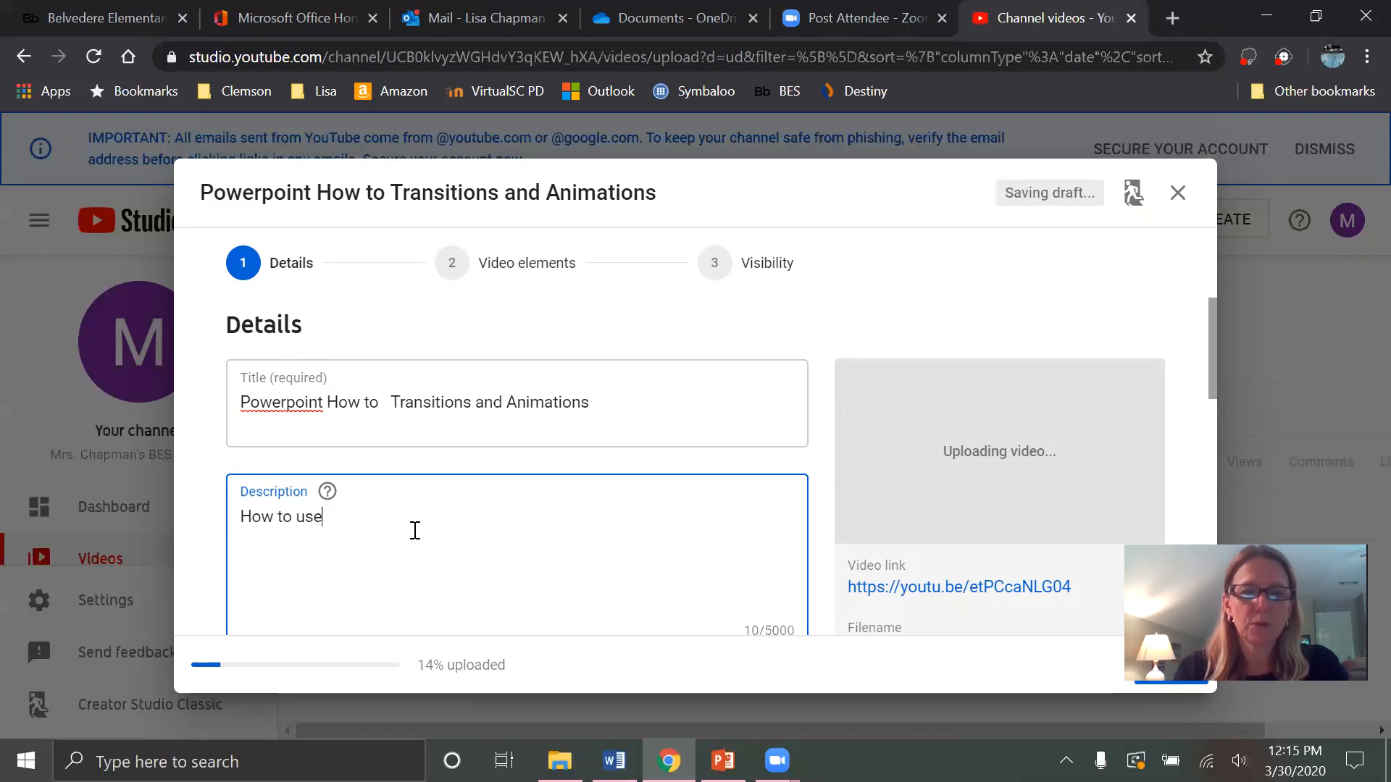
pyautogui.write('Transi')
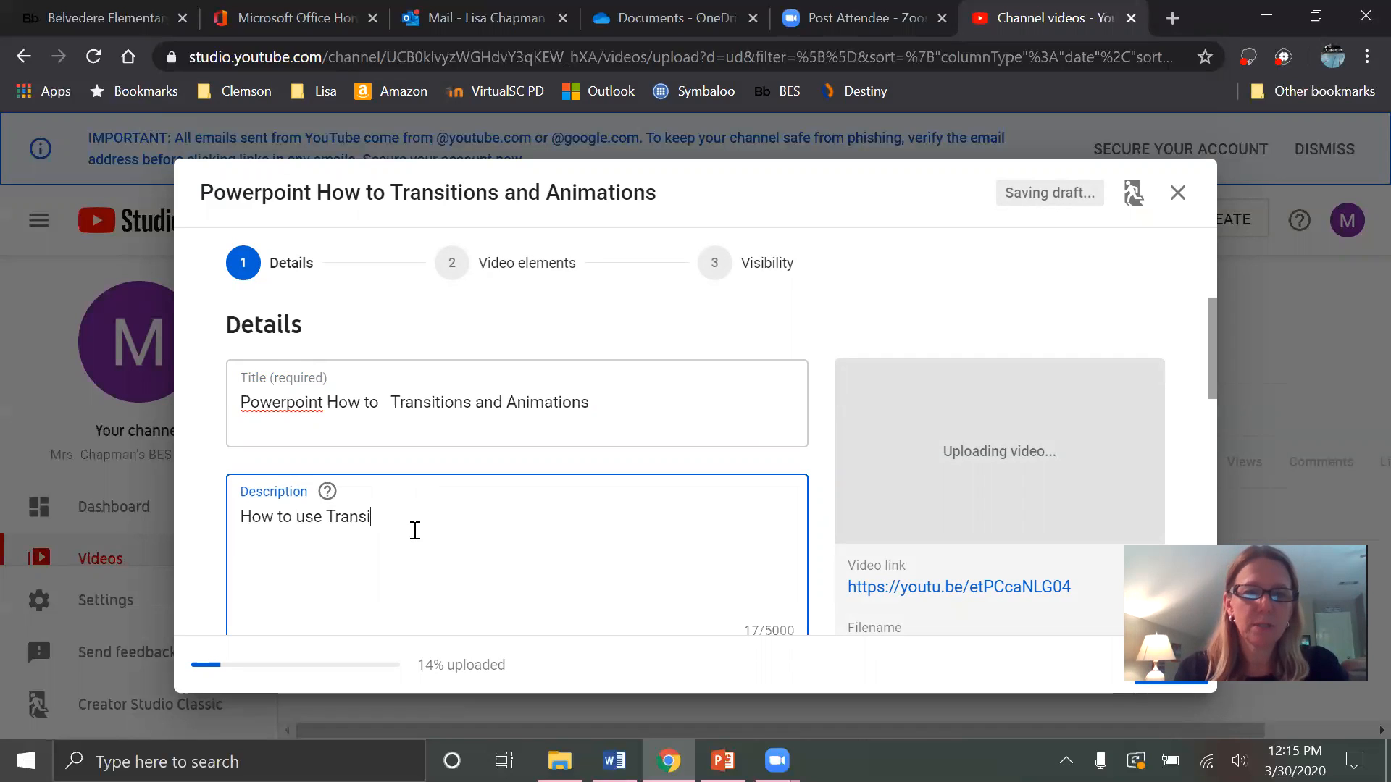
pyautogui.write('tions and ANimatio')
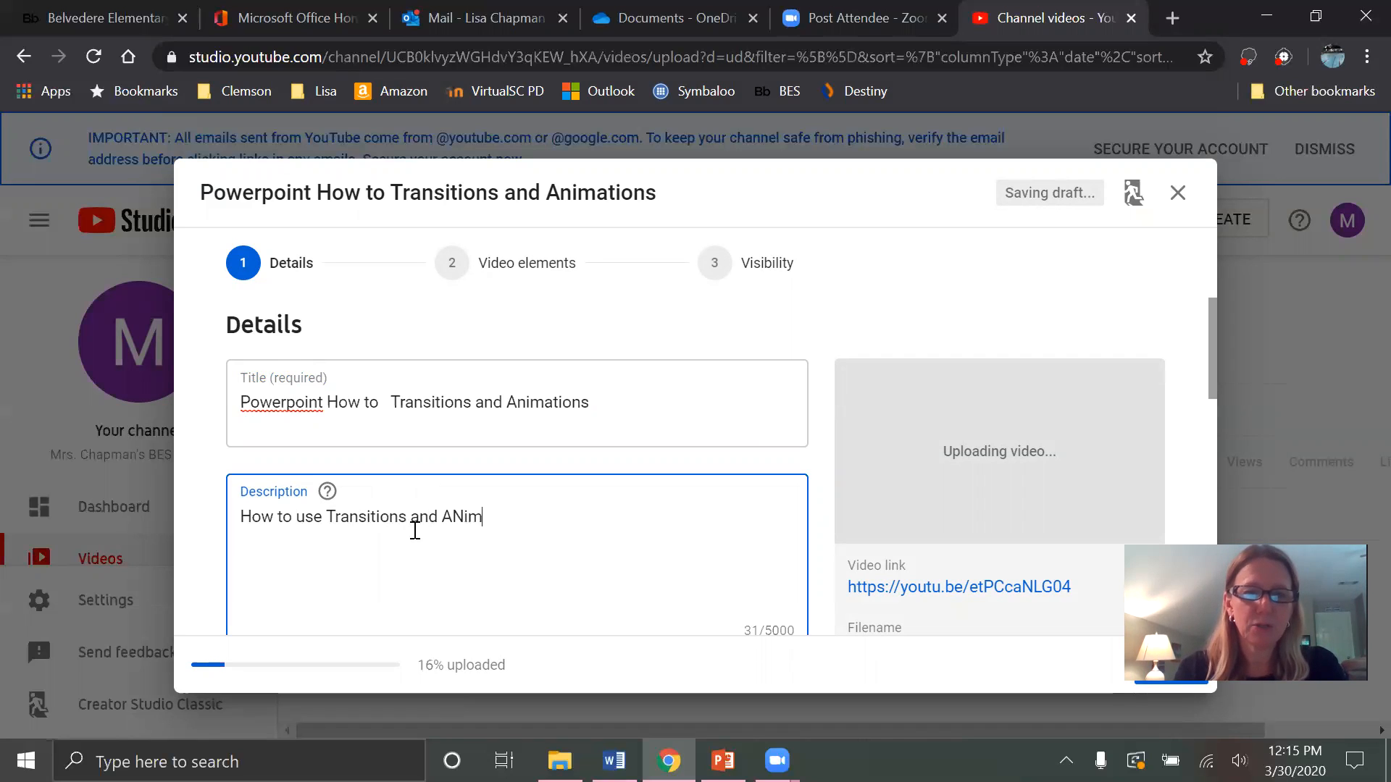
pyautogui.press('BackSpace')
pyautogui.press('BackSpace')
pyautogui.press('BackSpace')
pyautogui.press('BackSpace')
pyautogui.press('BackSpace')
pyautogui.press('BackSpace')
pyautogui.press('BackSpace')
pyautogui.write('nimations')
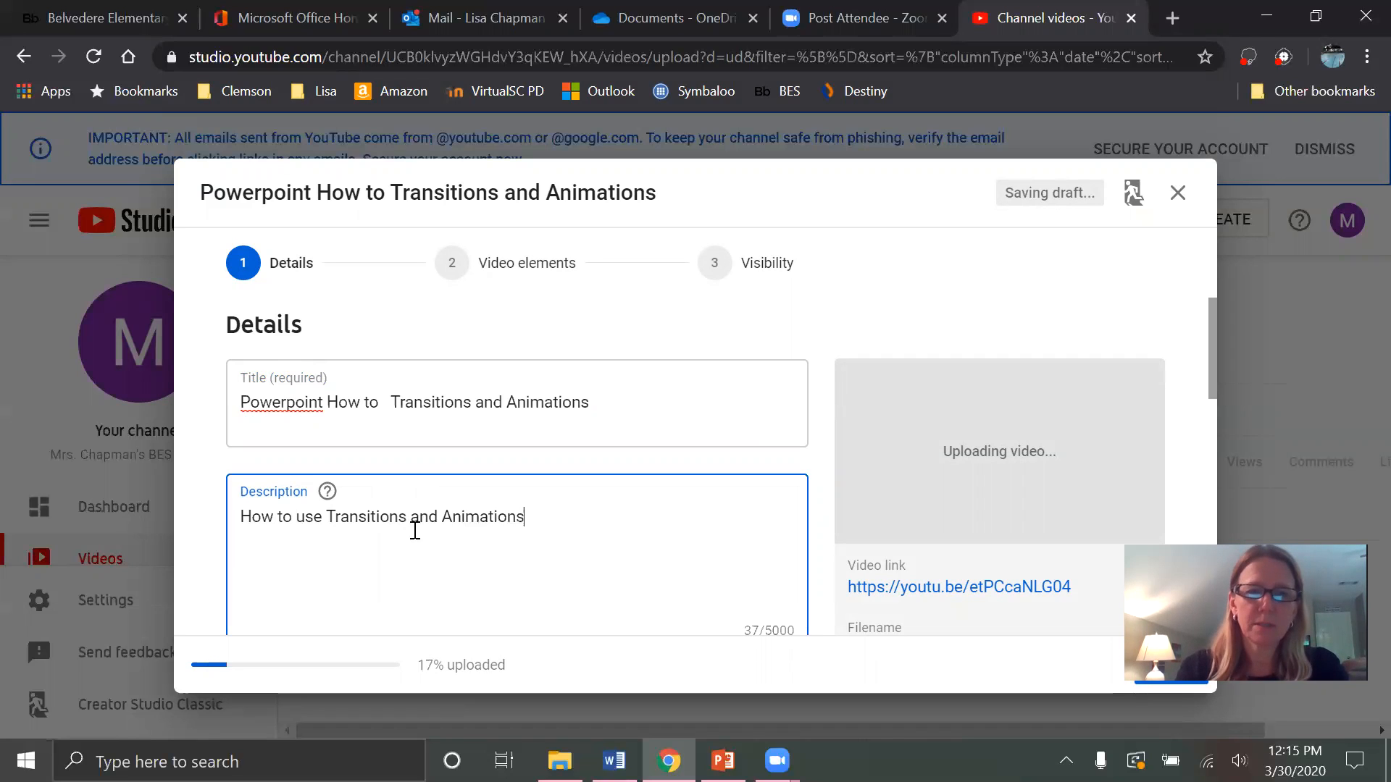
pyautogui.write(' in Powr')
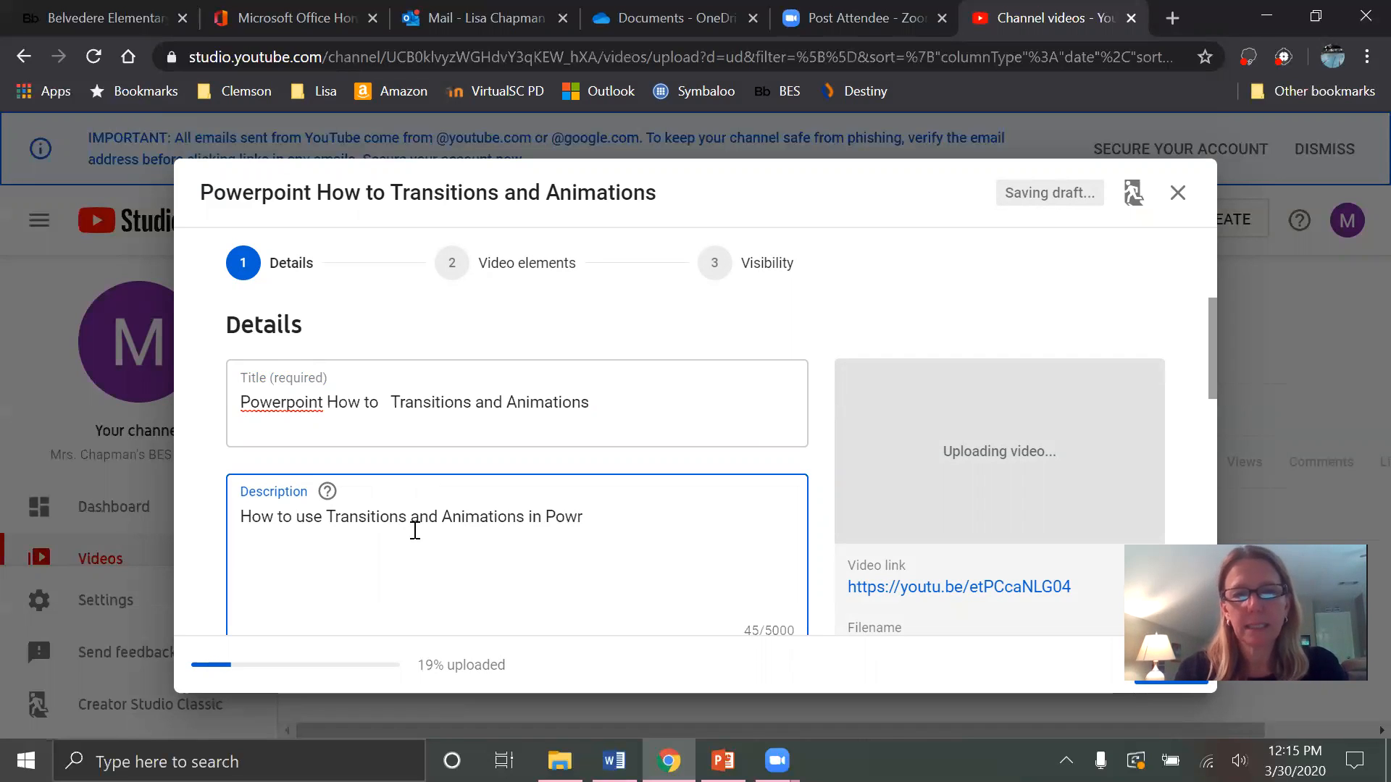
pyautogui.press('BackSpace')
pyautogui.write('erpoint.')
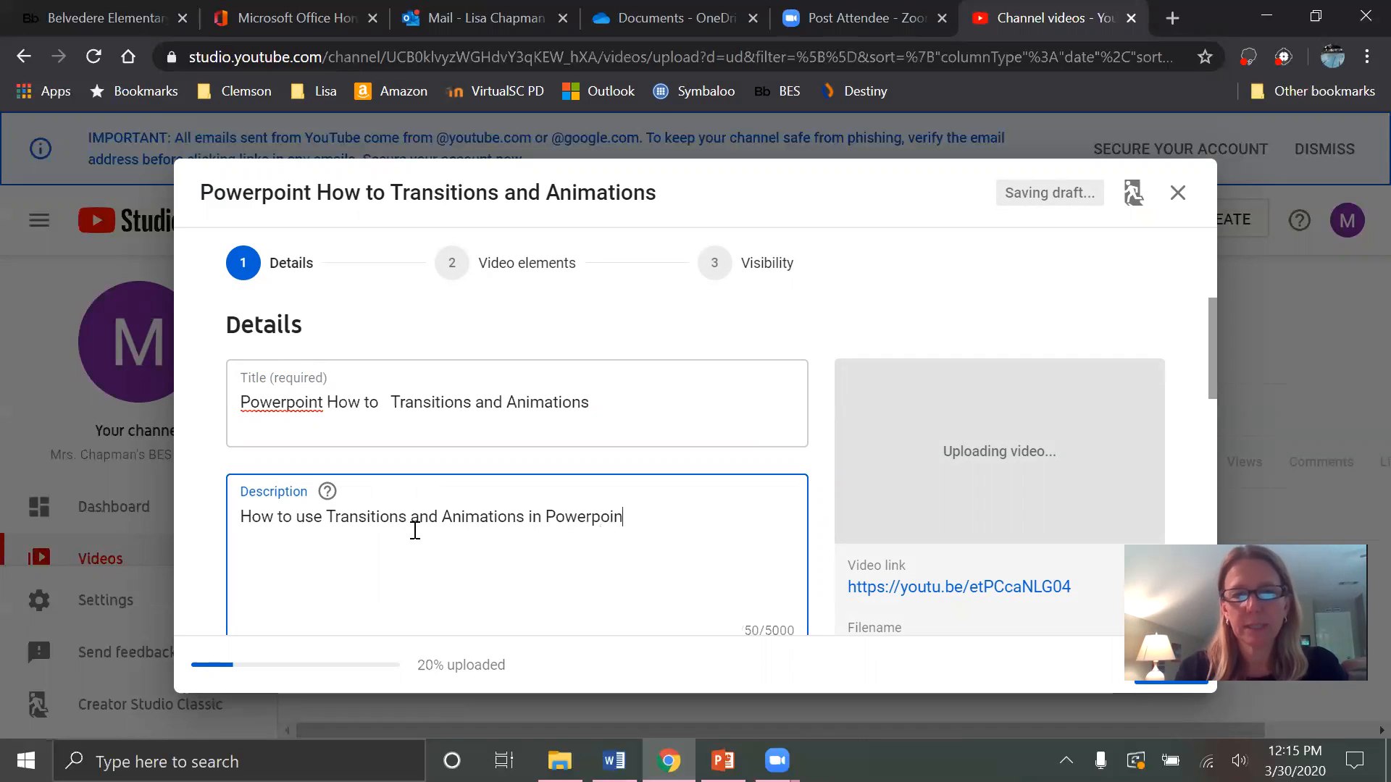
pyautogui.press('BackSpace')
pyautogui.press('BackSpace')
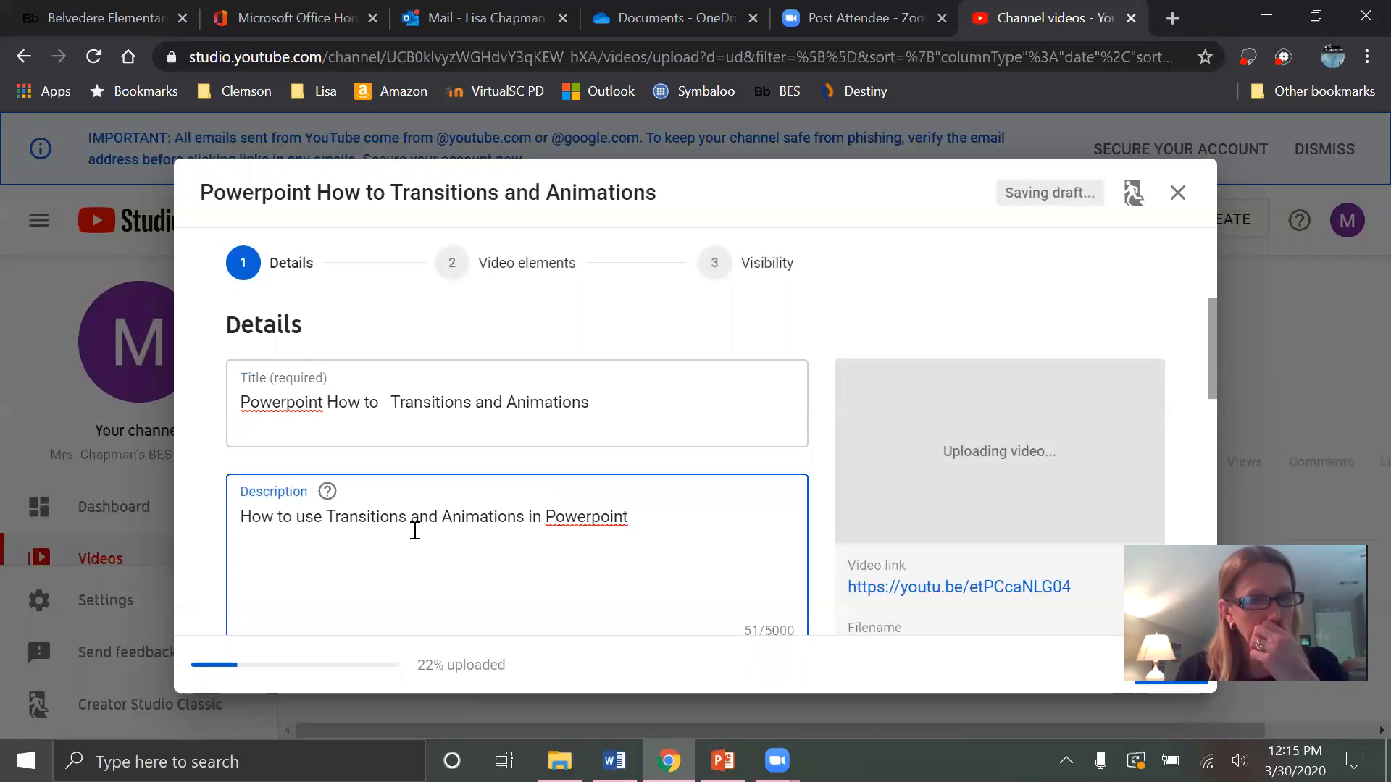
pyautogui.write('.')
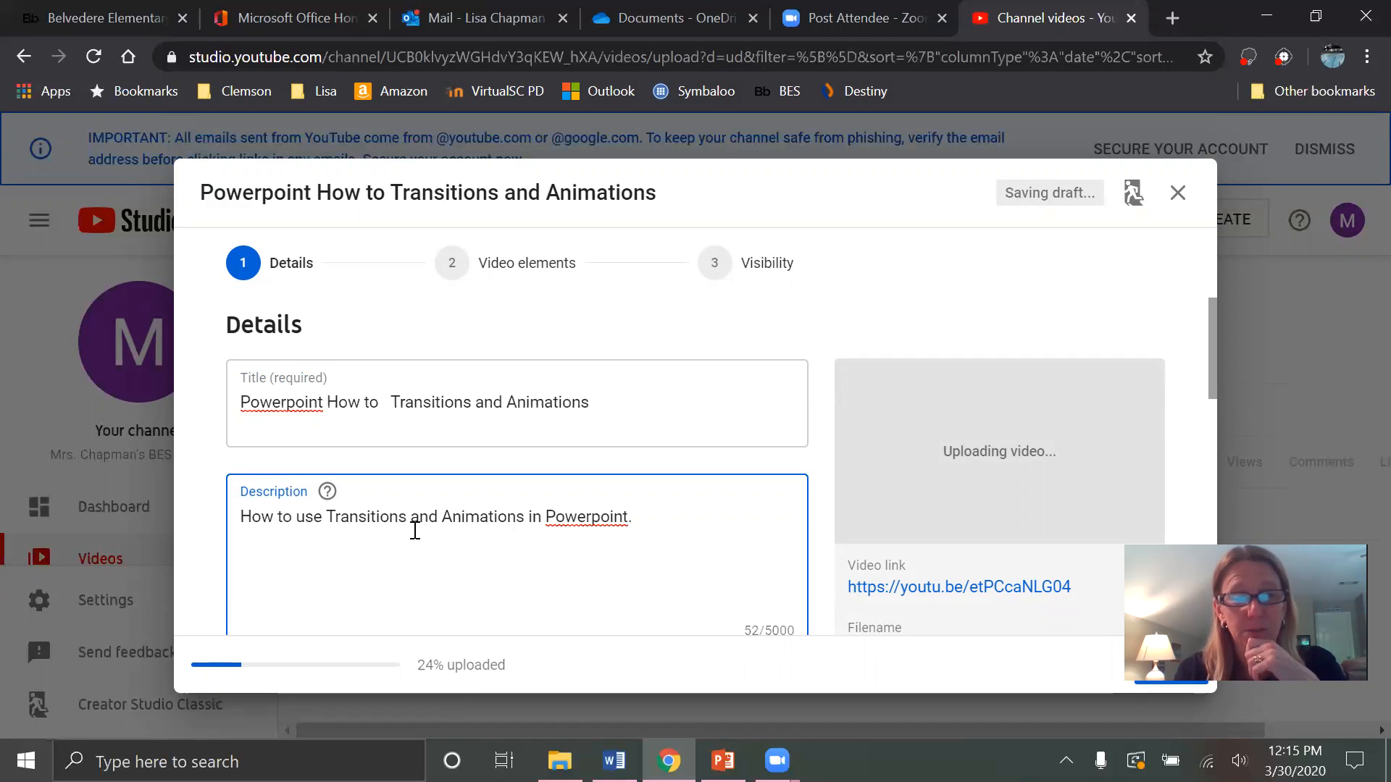
# Correct the spacing and add a hyphen so the video title reads "Powerpoint How to - Transitions and Animations".
pyautogui.click(391, 402)
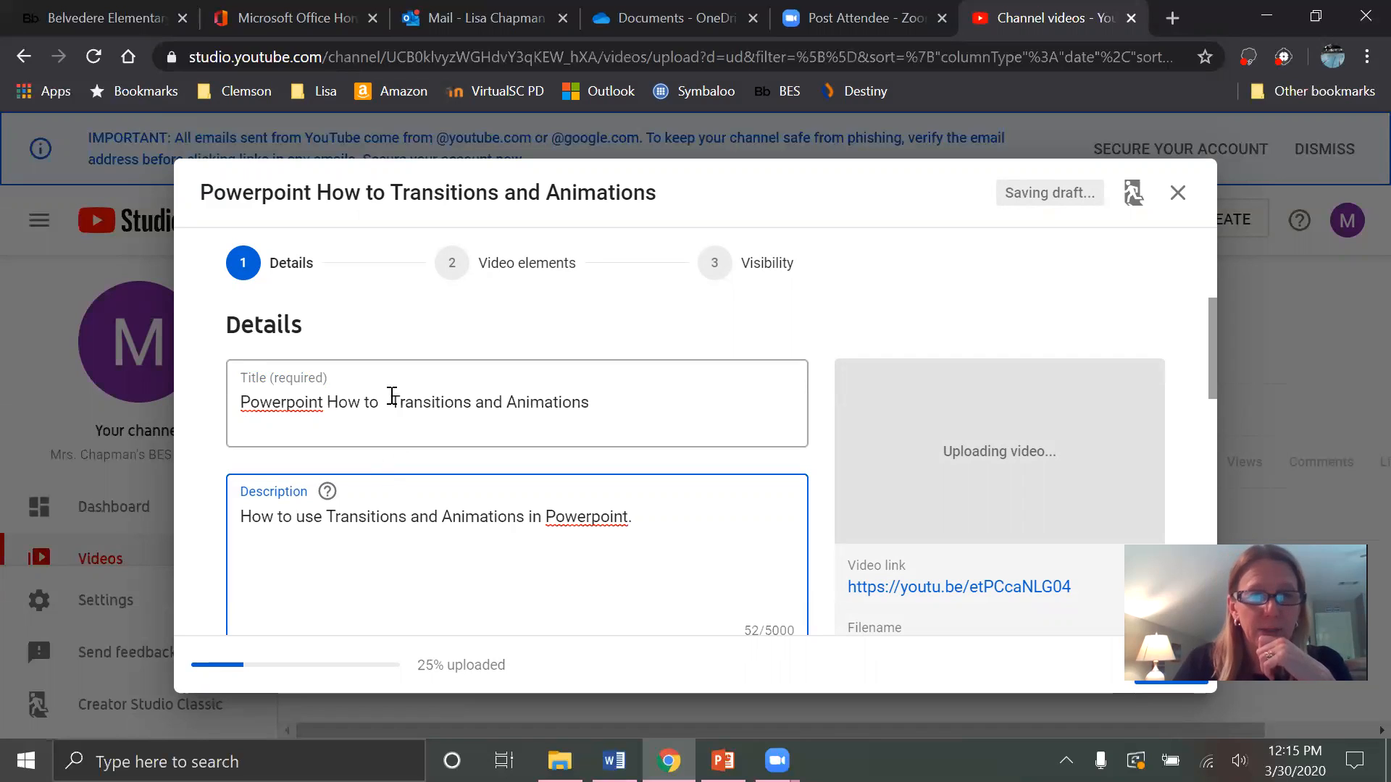
pyautogui.press('BackSpace')
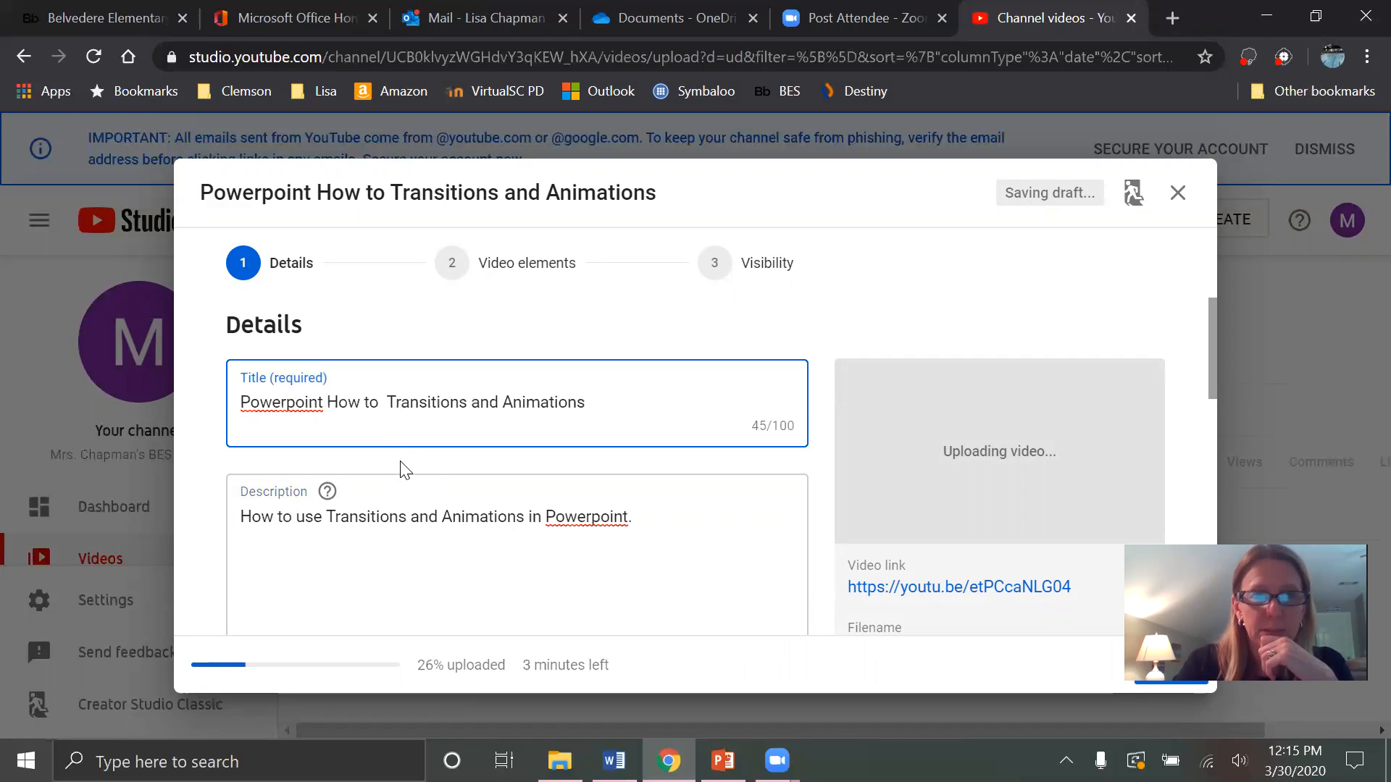
pyautogui.press('BackSpace')
pyautogui.write('-')
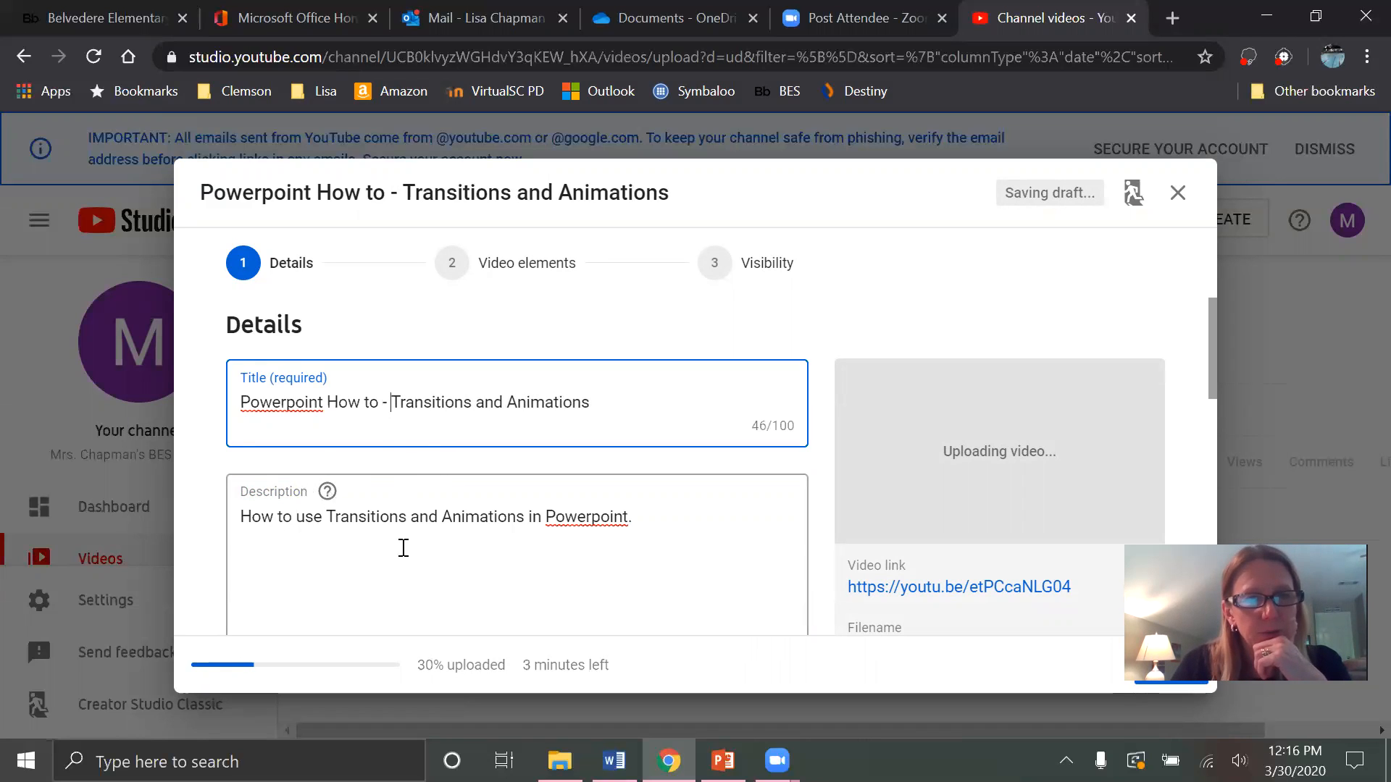
# Extend the video description with the sentence "Includes accessing Powerpoint online using OneDrive files.".
pyautogui.click(644, 521)
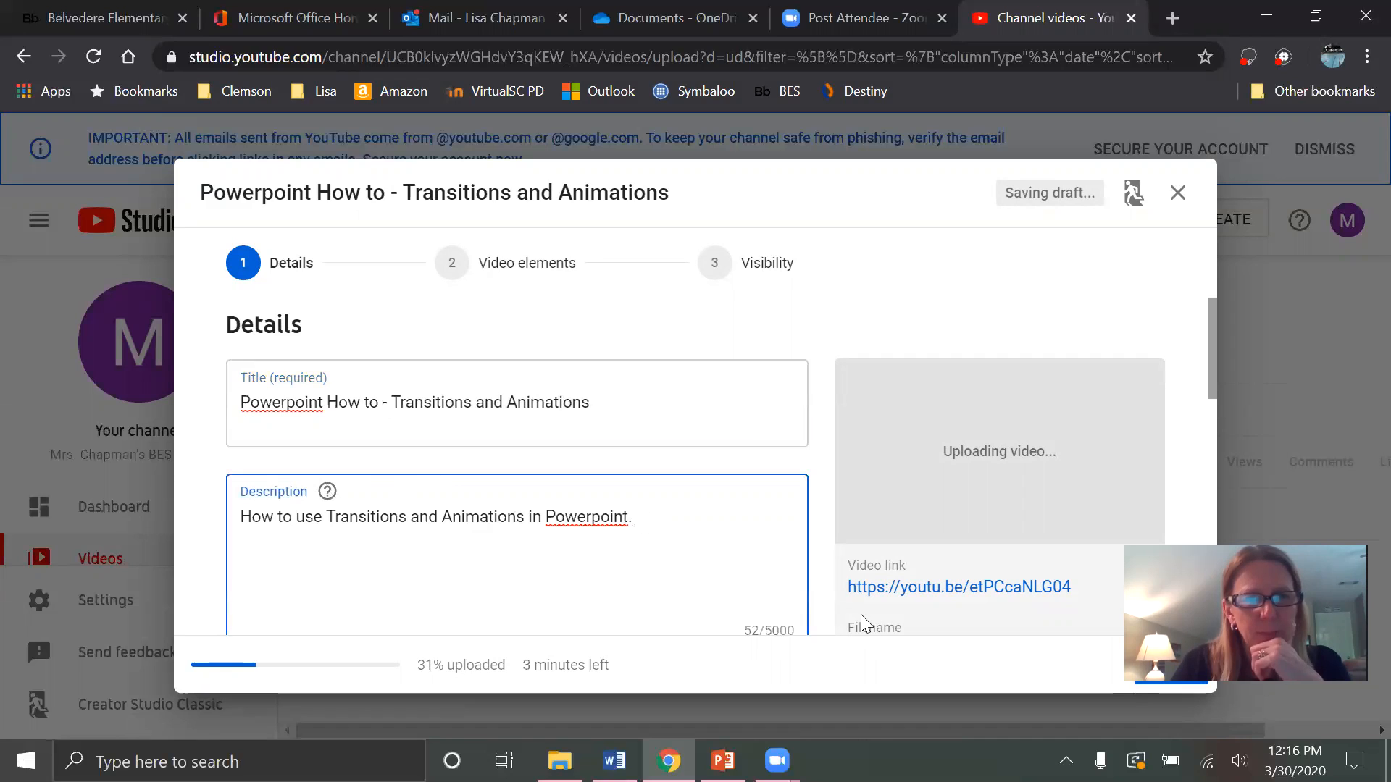
pyautogui.write('Incl')
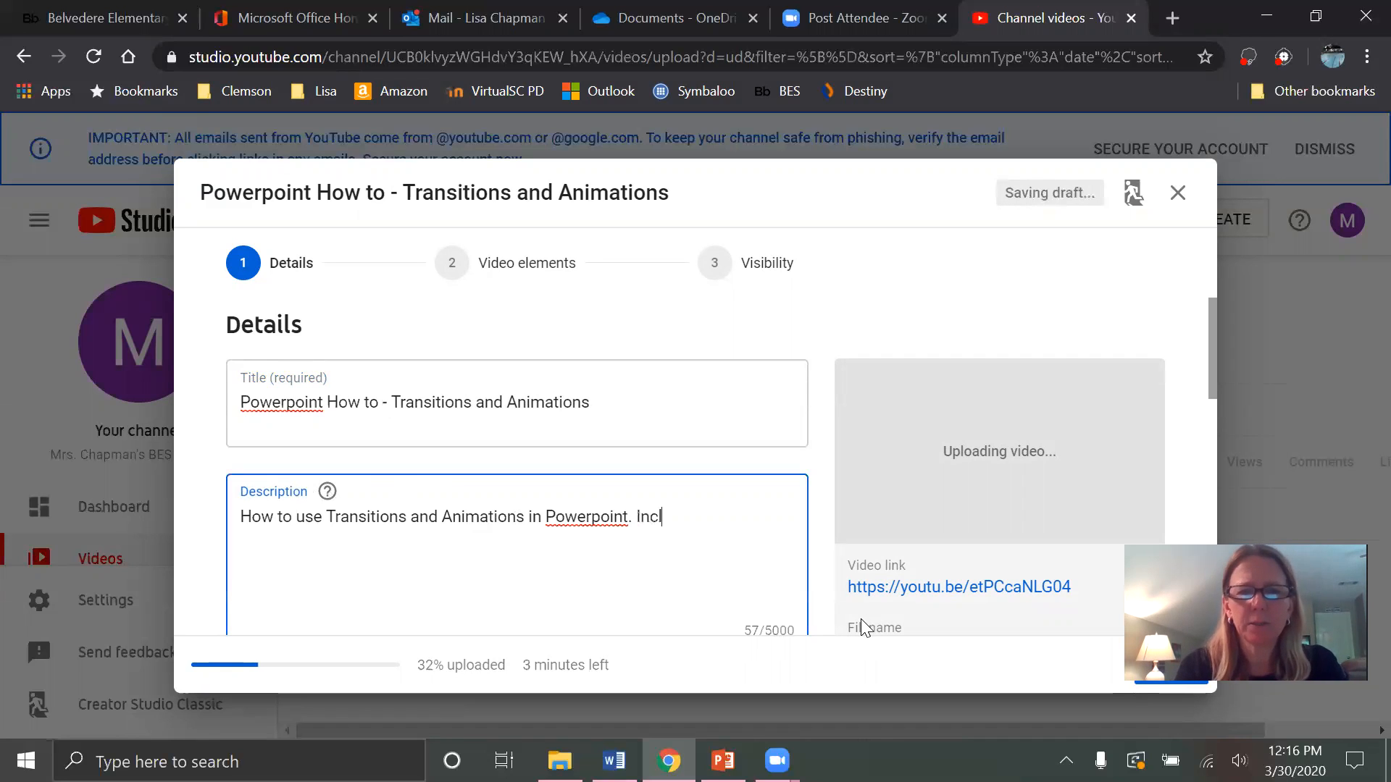
pyautogui.write('udes ac')
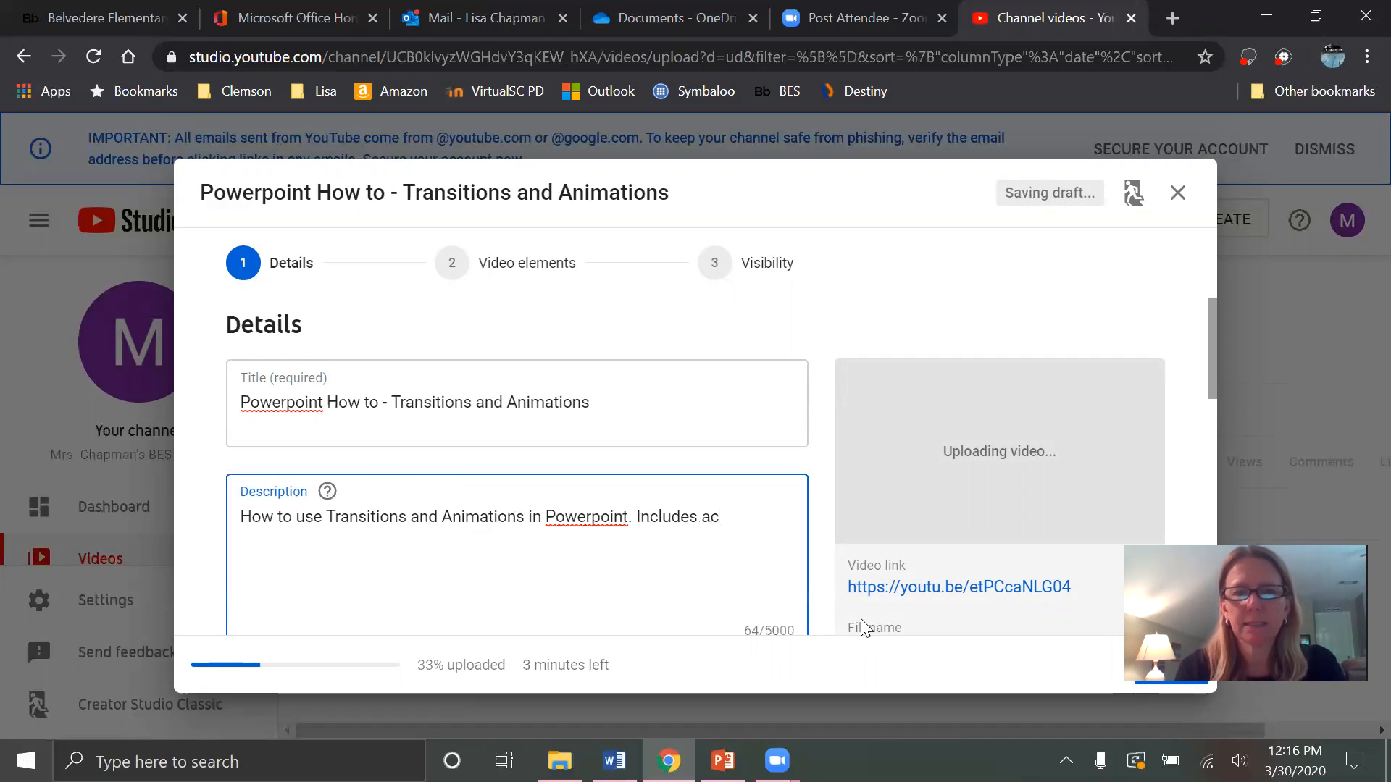
pyautogui.write('cessing p')
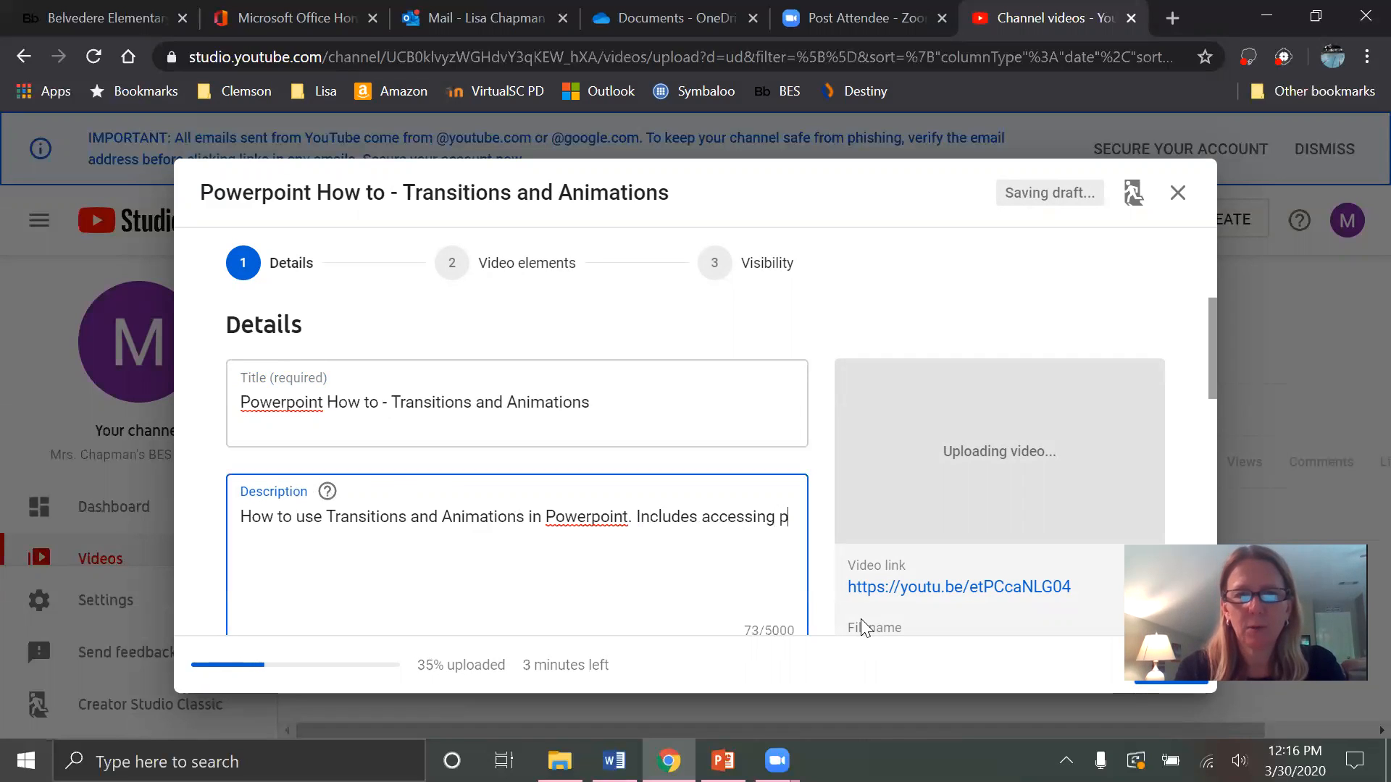
pyautogui.press('BackSpace')
pyautogui.write('Powerpoint')
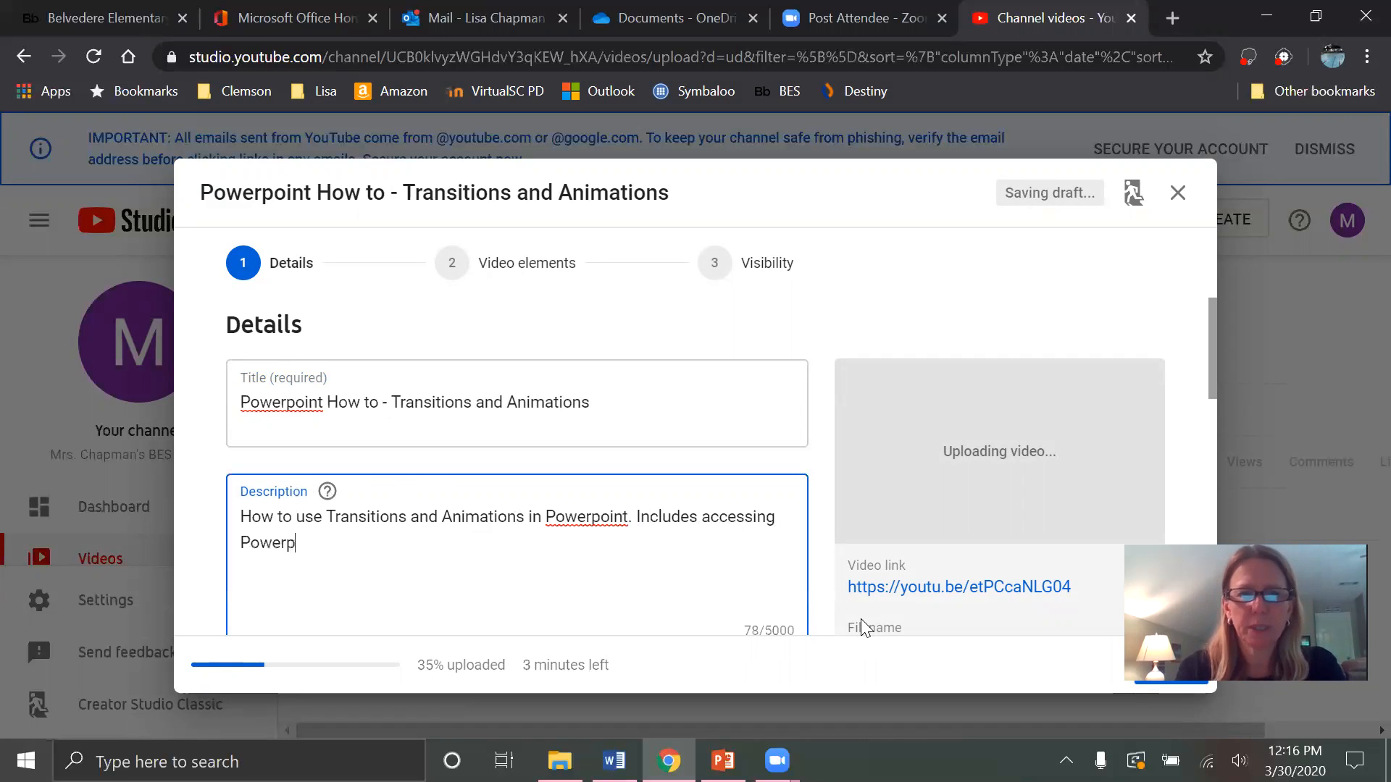
pyautogui.write(' online w')
pyautogui.press('BackSpace')
pyautogui.write('s')
pyautogui.press('BackSpace')
pyautogui.write('using On')
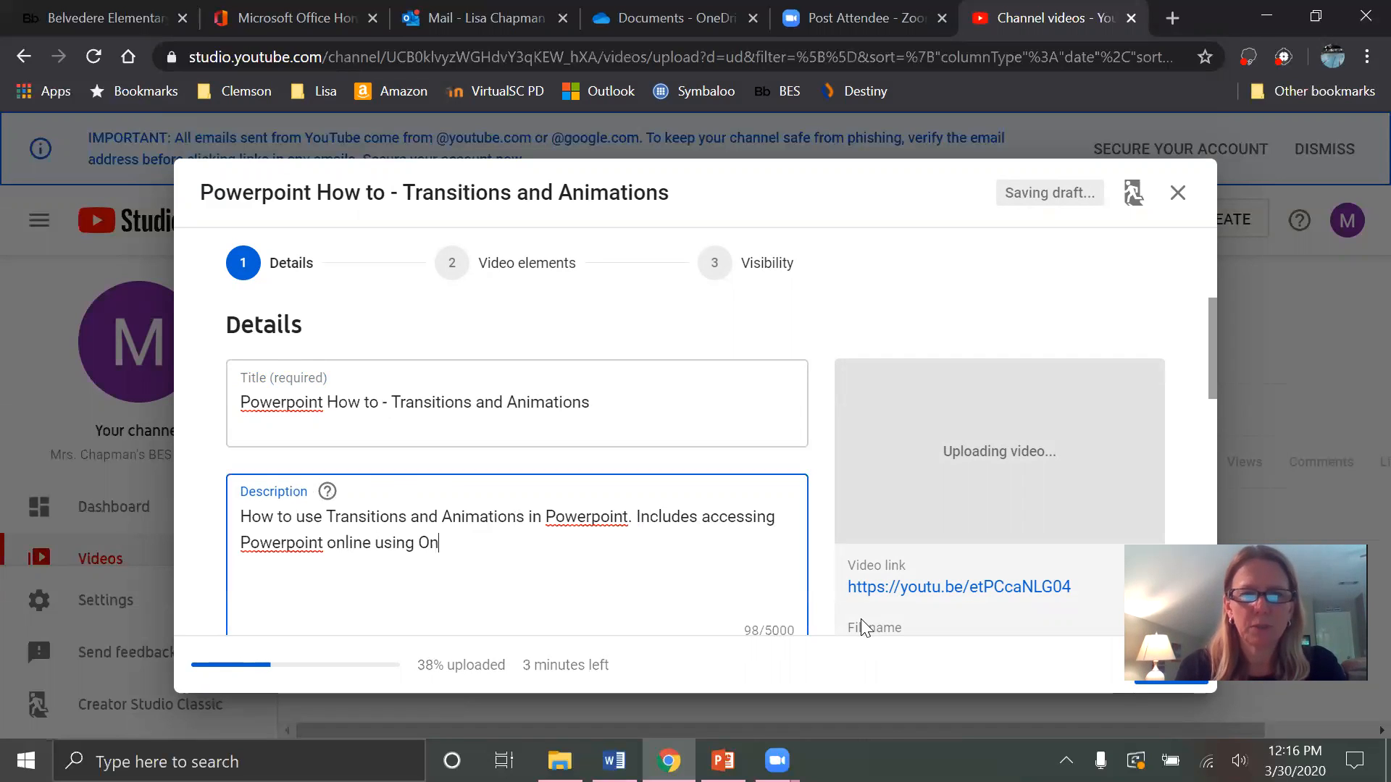
pyautogui.write('eDrive ')
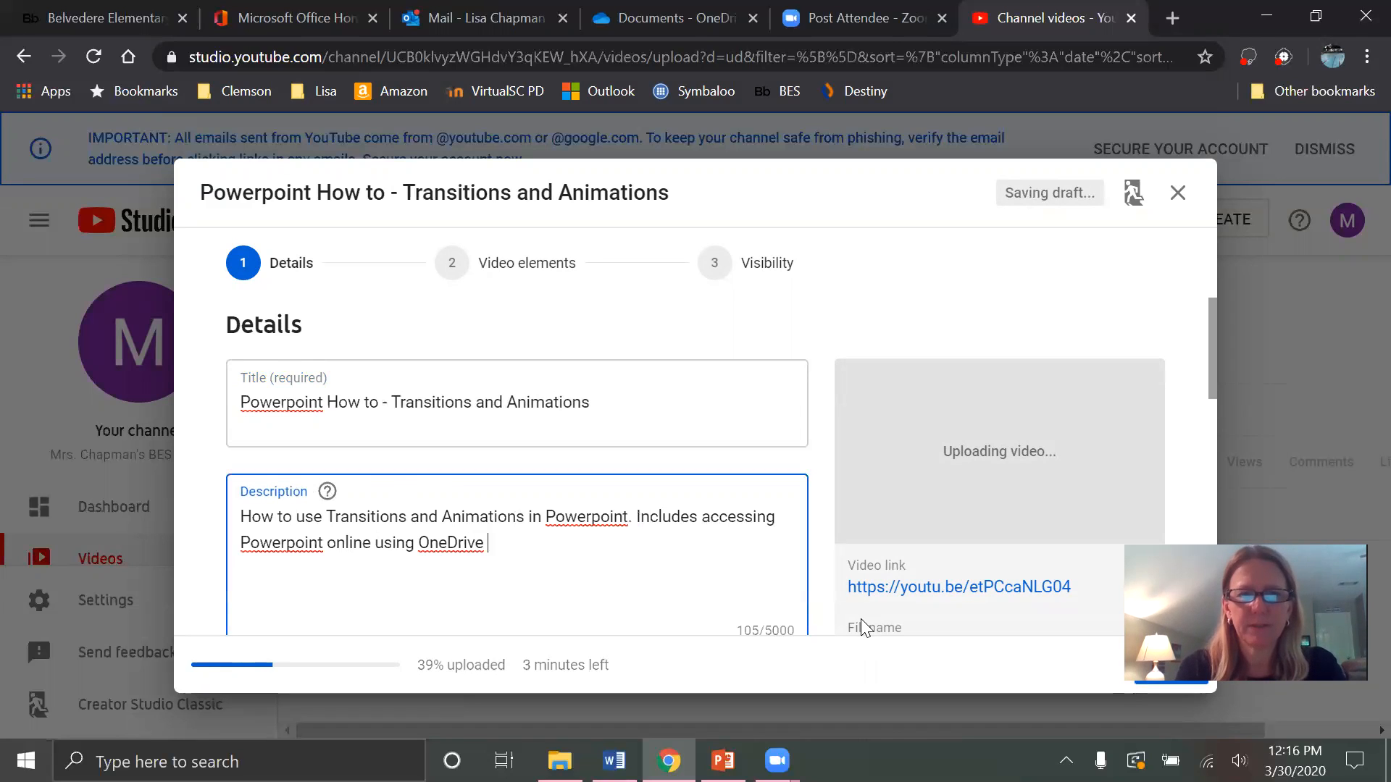
pyautogui.write('files.')
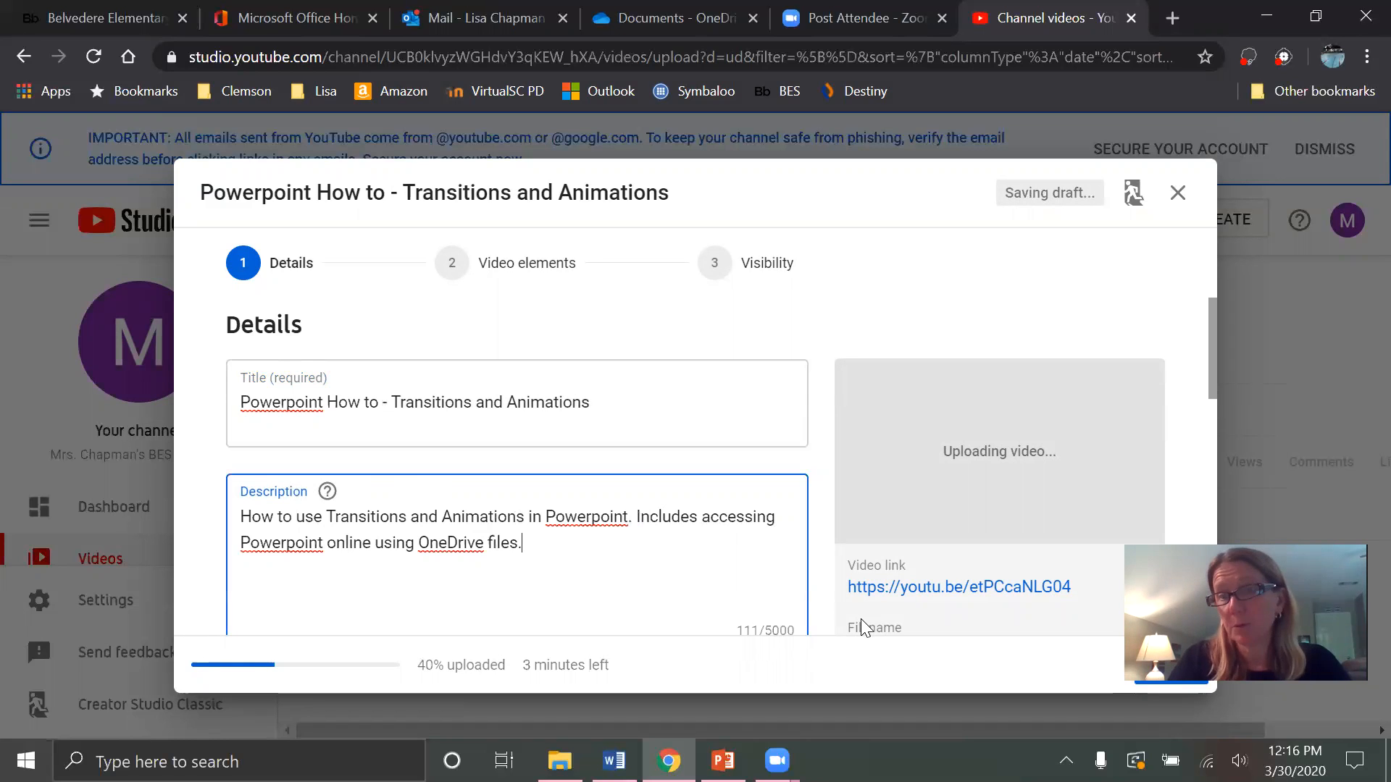
# Add the video to the "Student How to" playlist.
pyautogui.scroll(-4, 623, 557)
pyautogui.scroll(2, 623, 557)
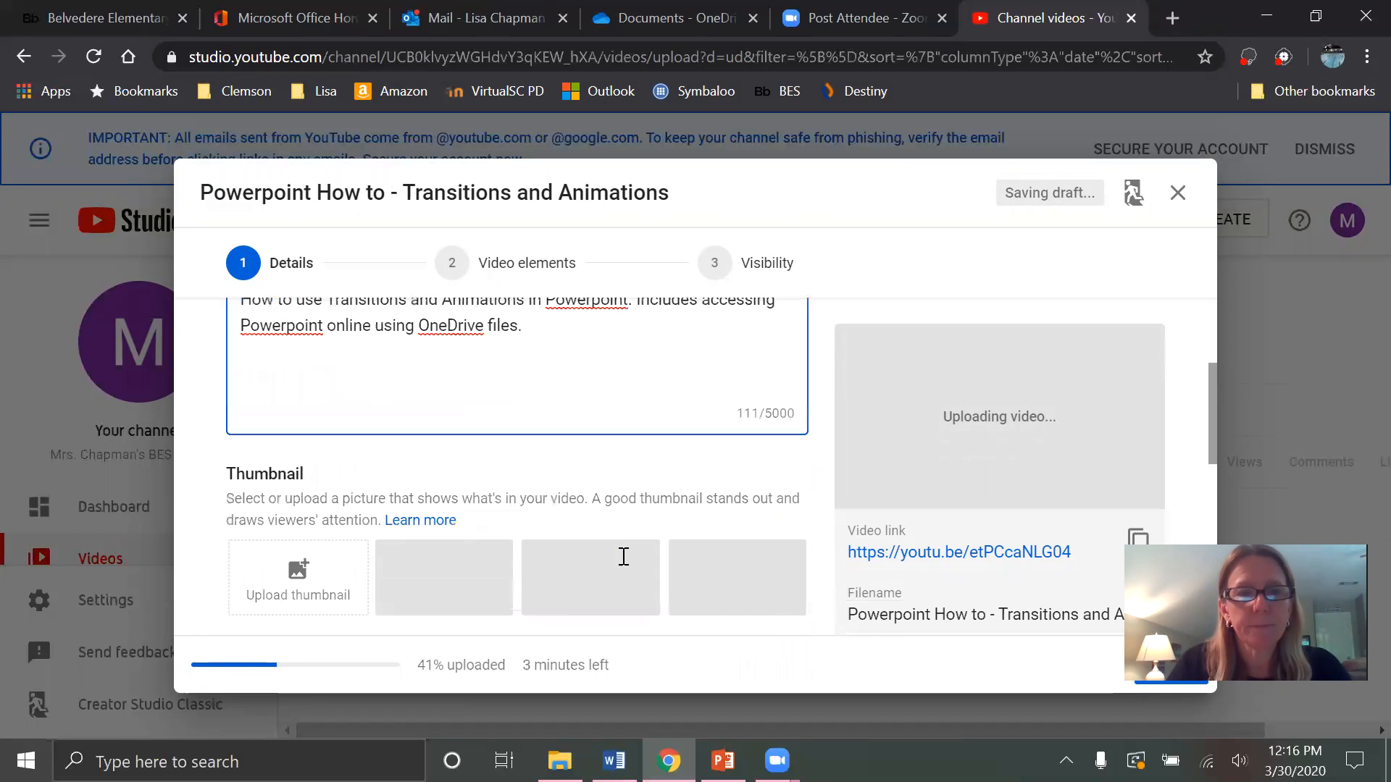
pyautogui.scroll(-1, 590, 498)
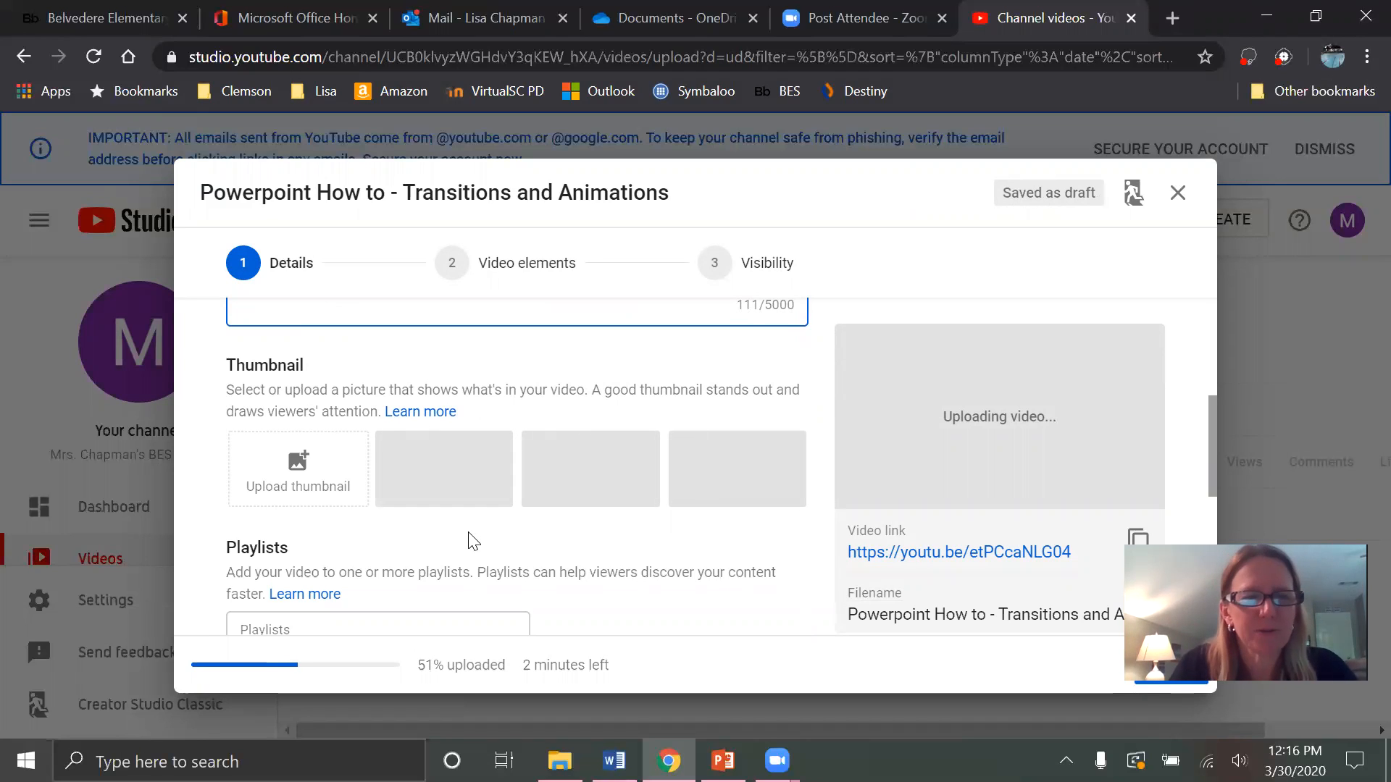
pyautogui.scroll(-1, 467, 542)
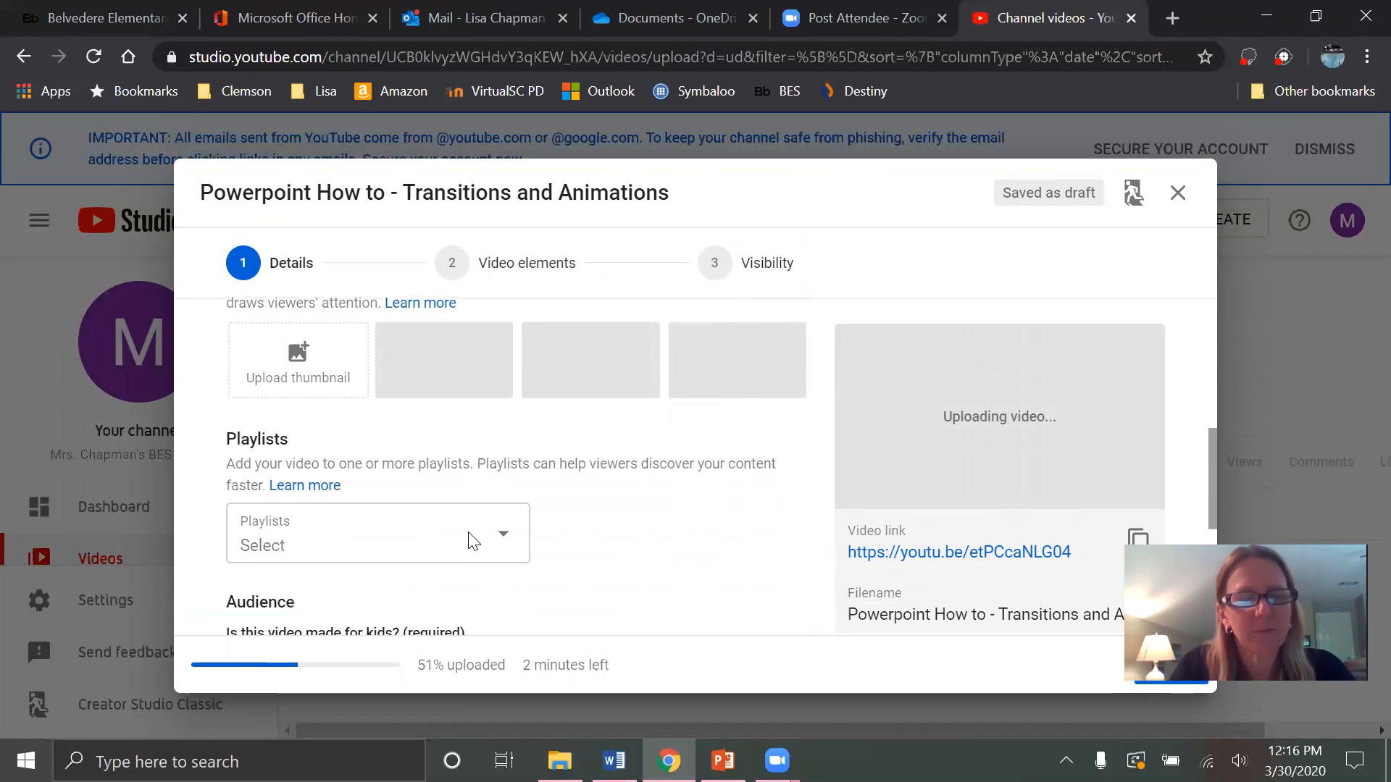
pyautogui.click(505, 537)
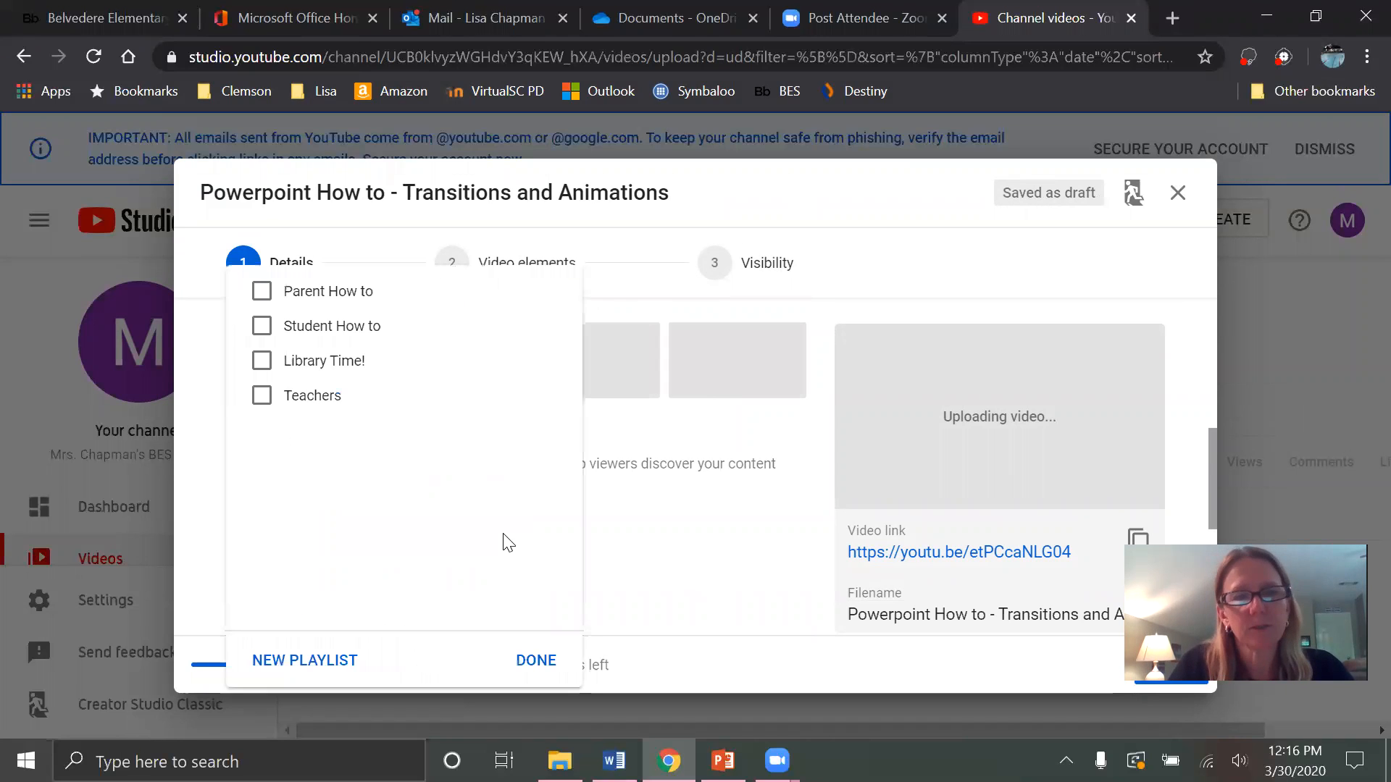
pyautogui.click(263, 336)
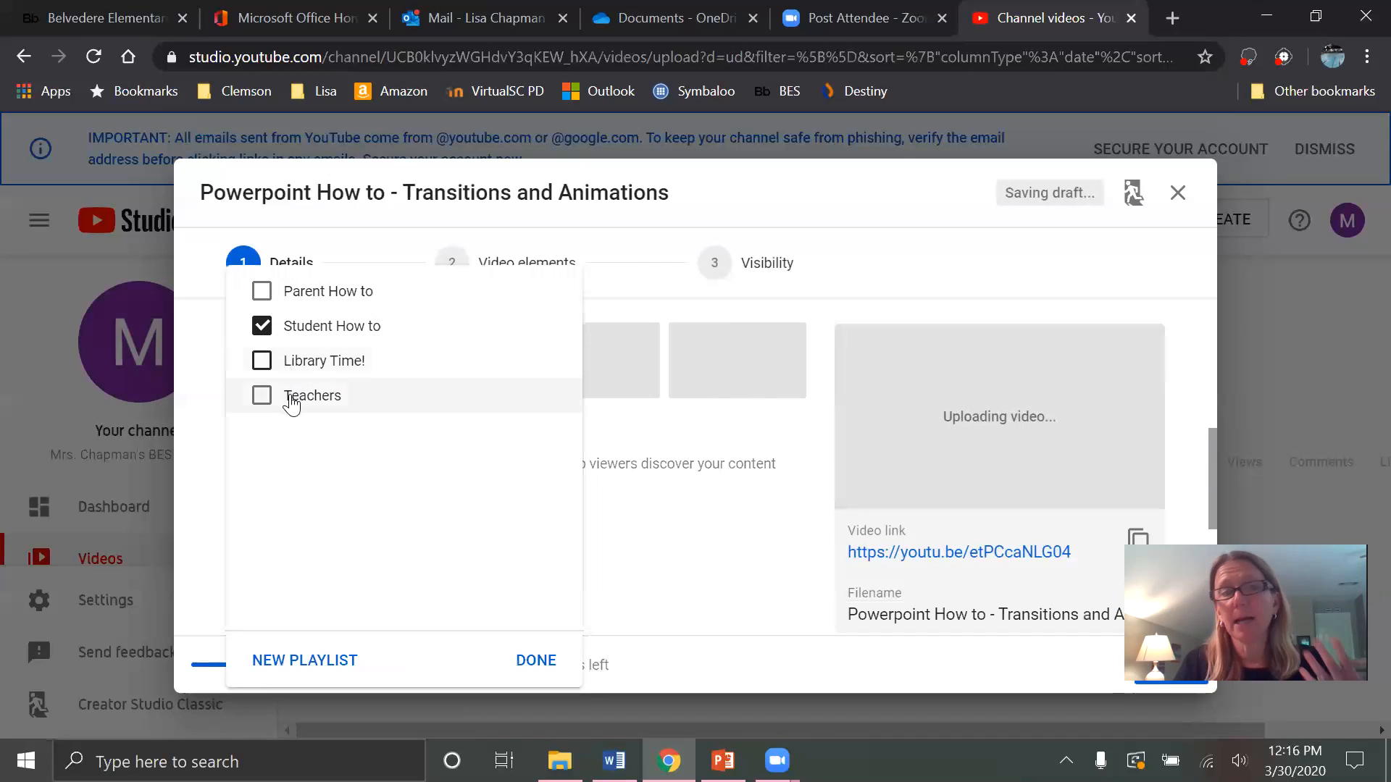
pyautogui.click(535, 661)
# Declare in the audience setting that the video is made for kids.
pyautogui.scroll(-5, 652, 488)
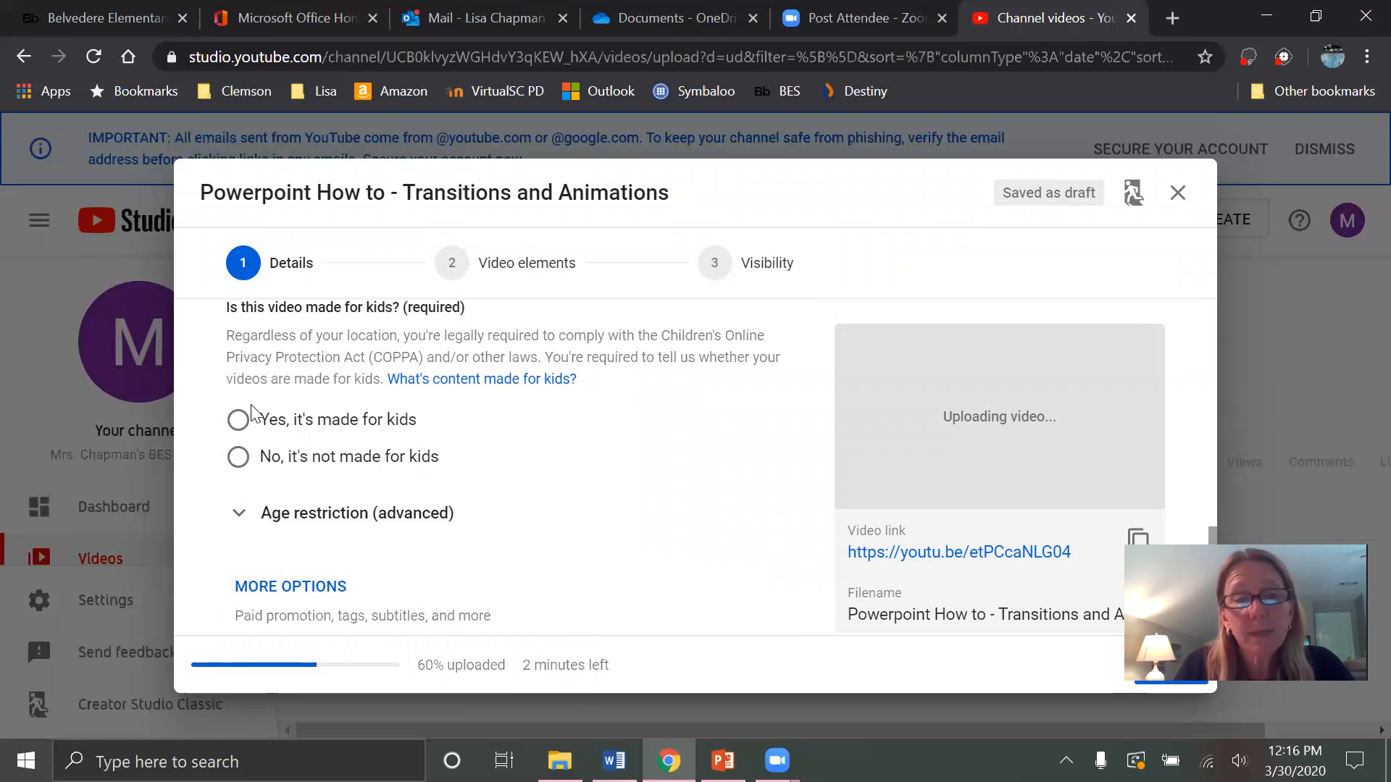
pyautogui.scroll(2, 563, 426)
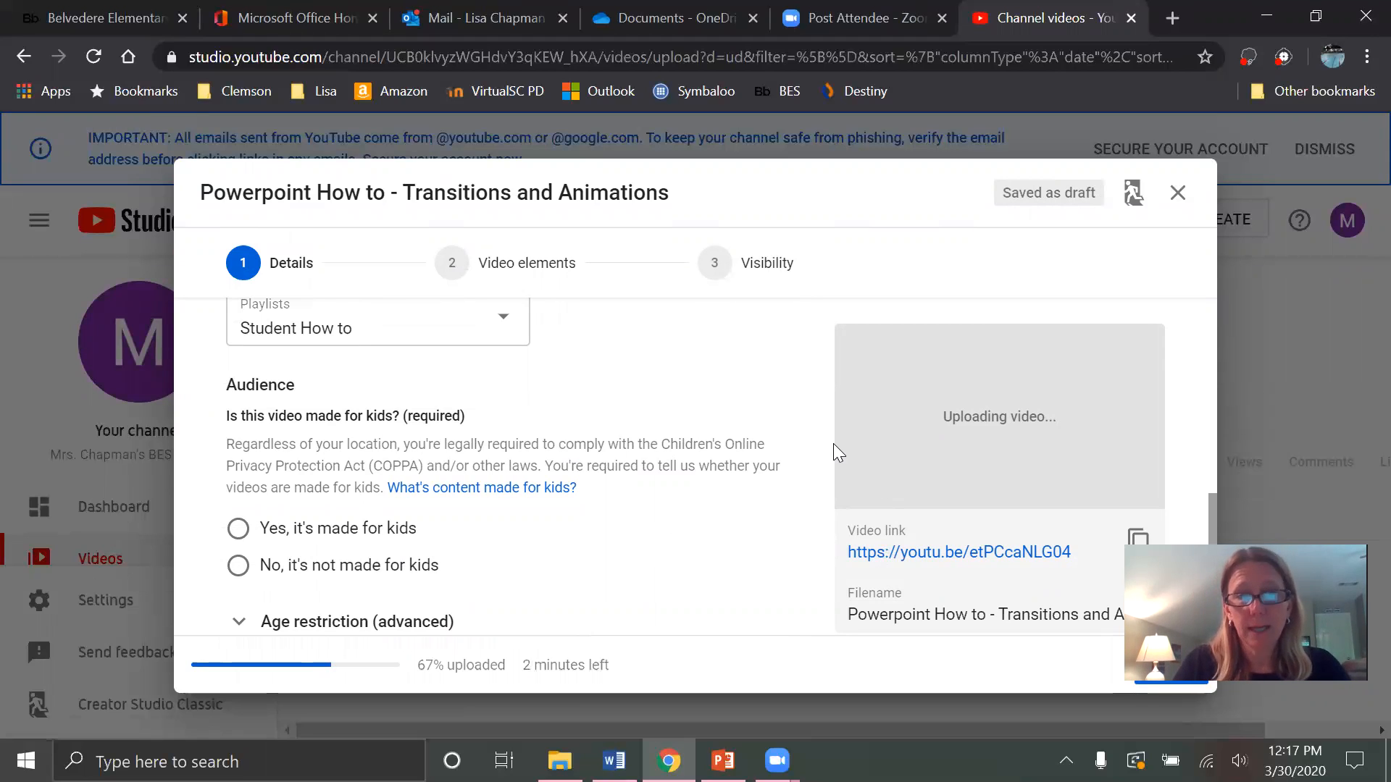
pyautogui.scroll(-1, 623, 441)
pyautogui.scroll(-1, 622, 441)
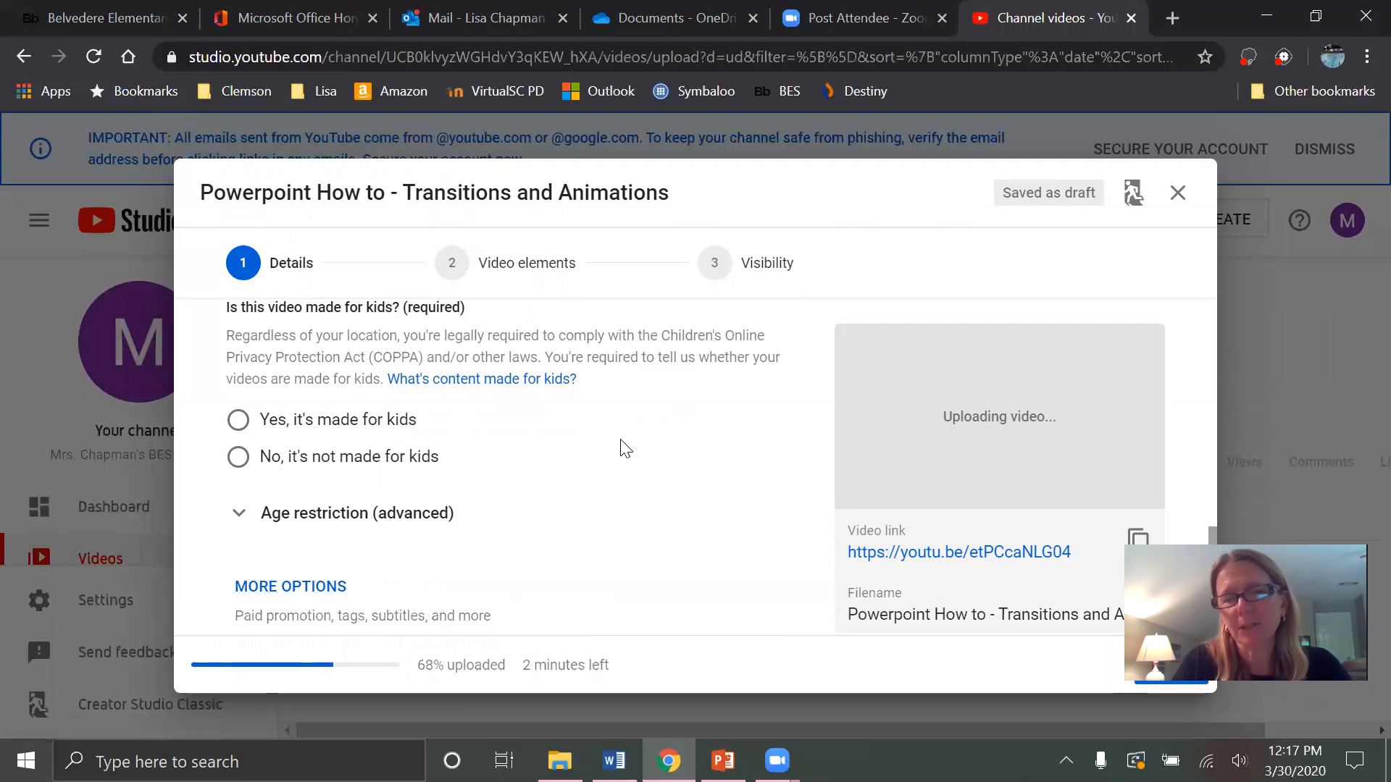
pyautogui.click(239, 420)
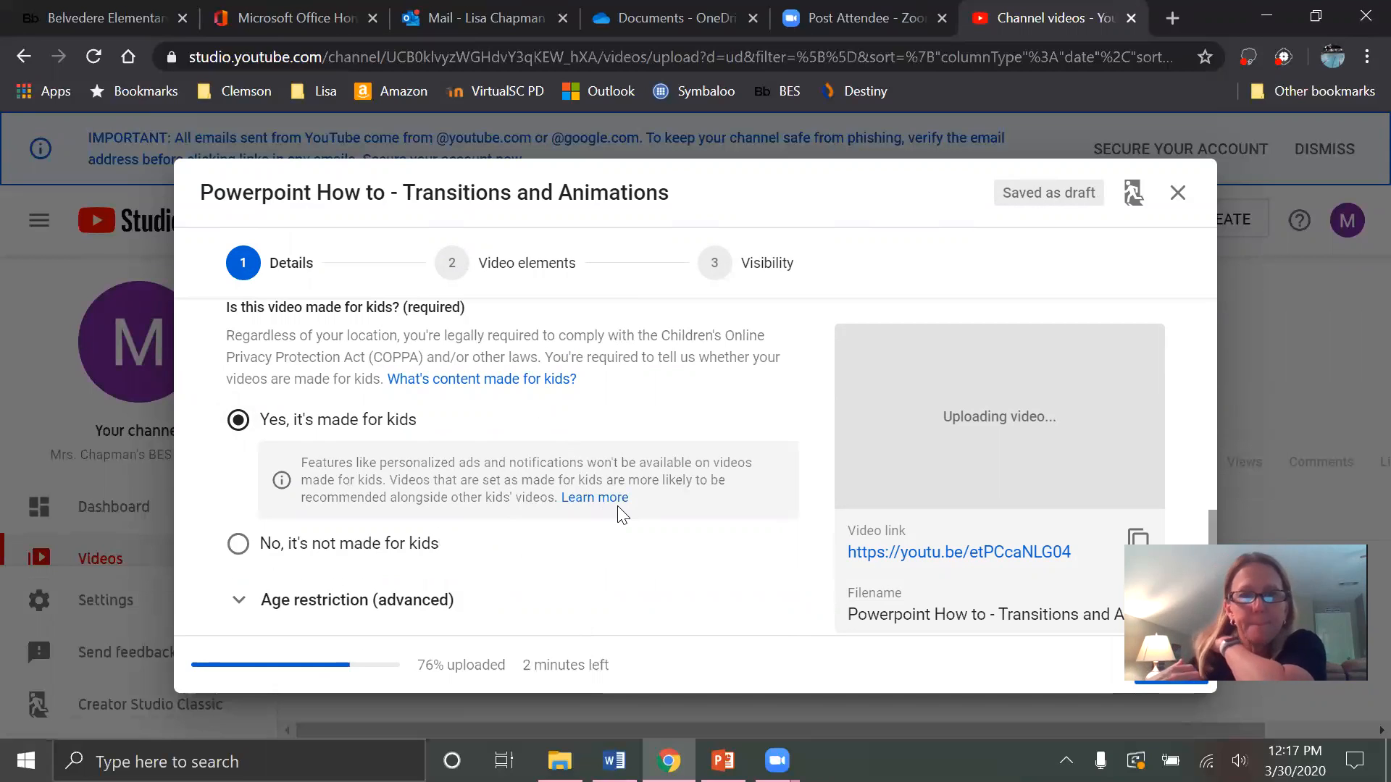
# Review the video details and proceed to the Visibility stage without adding an end screen or cards.
pyautogui.scroll(-2, 622, 516)
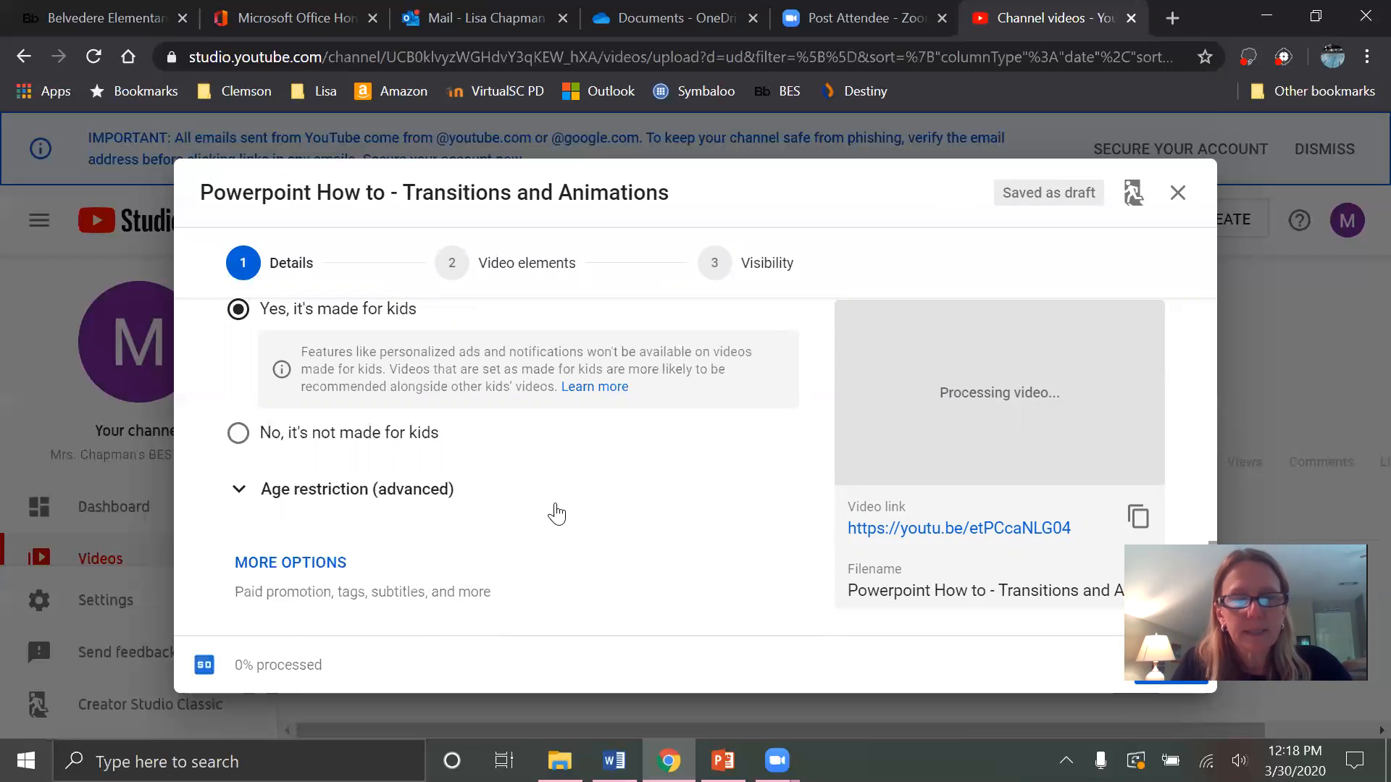
pyautogui.scroll(10, 584, 490)
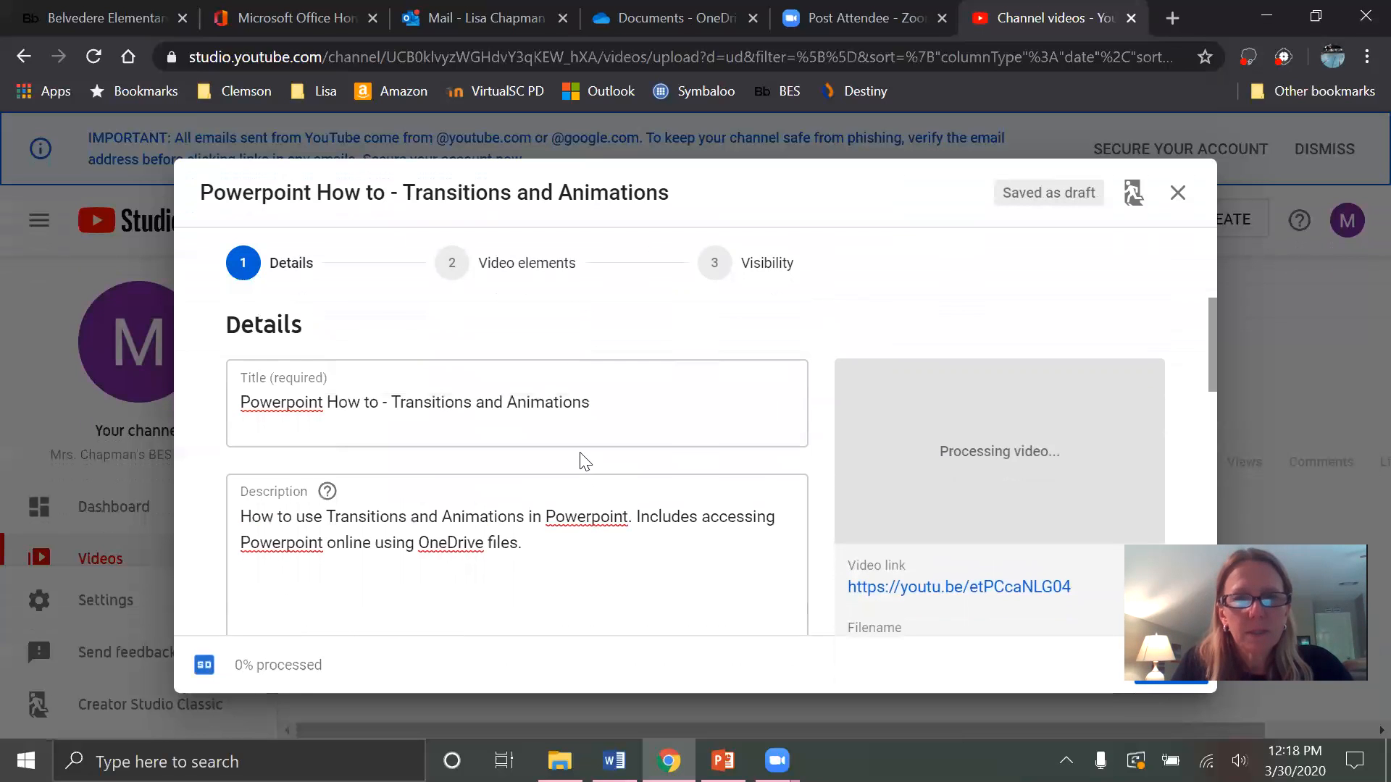
pyautogui.scroll(-10, 584, 464)
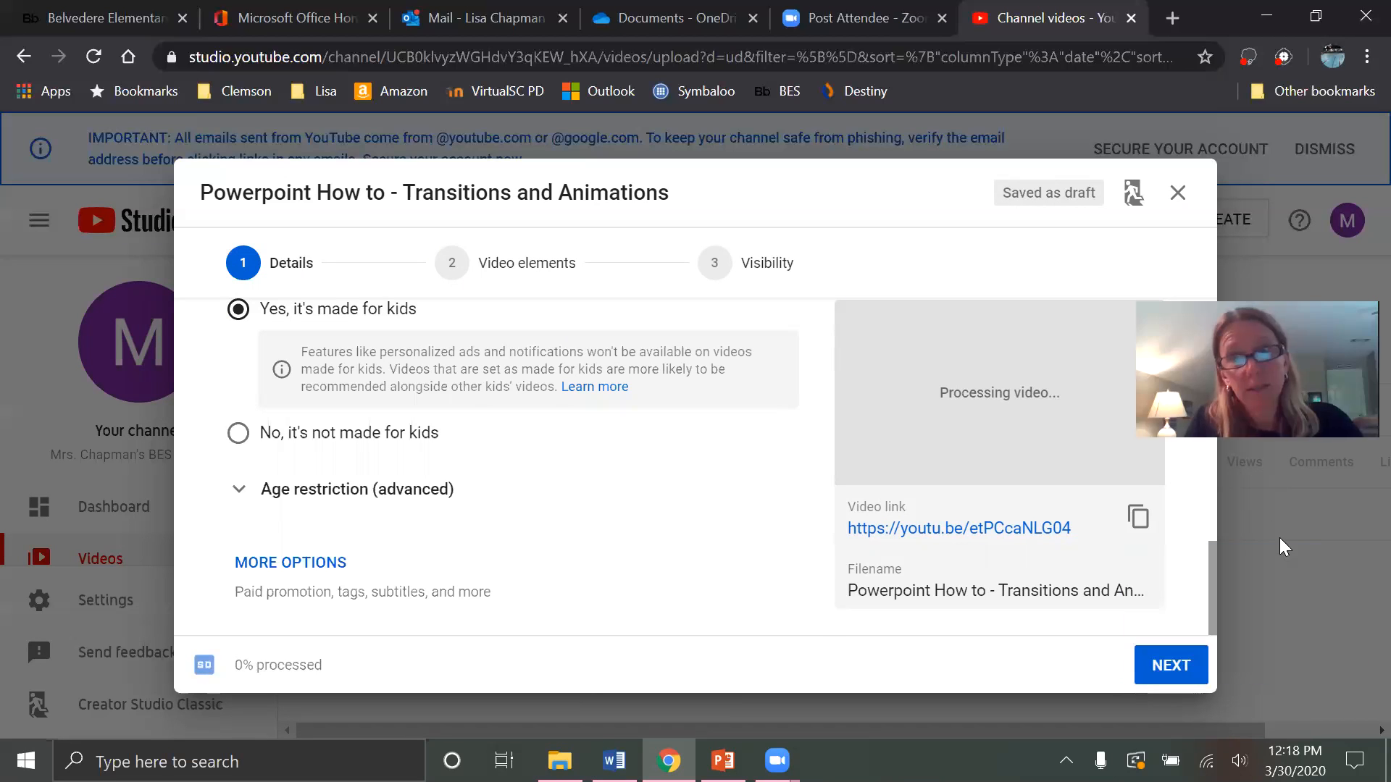
pyautogui.click(1166, 673)
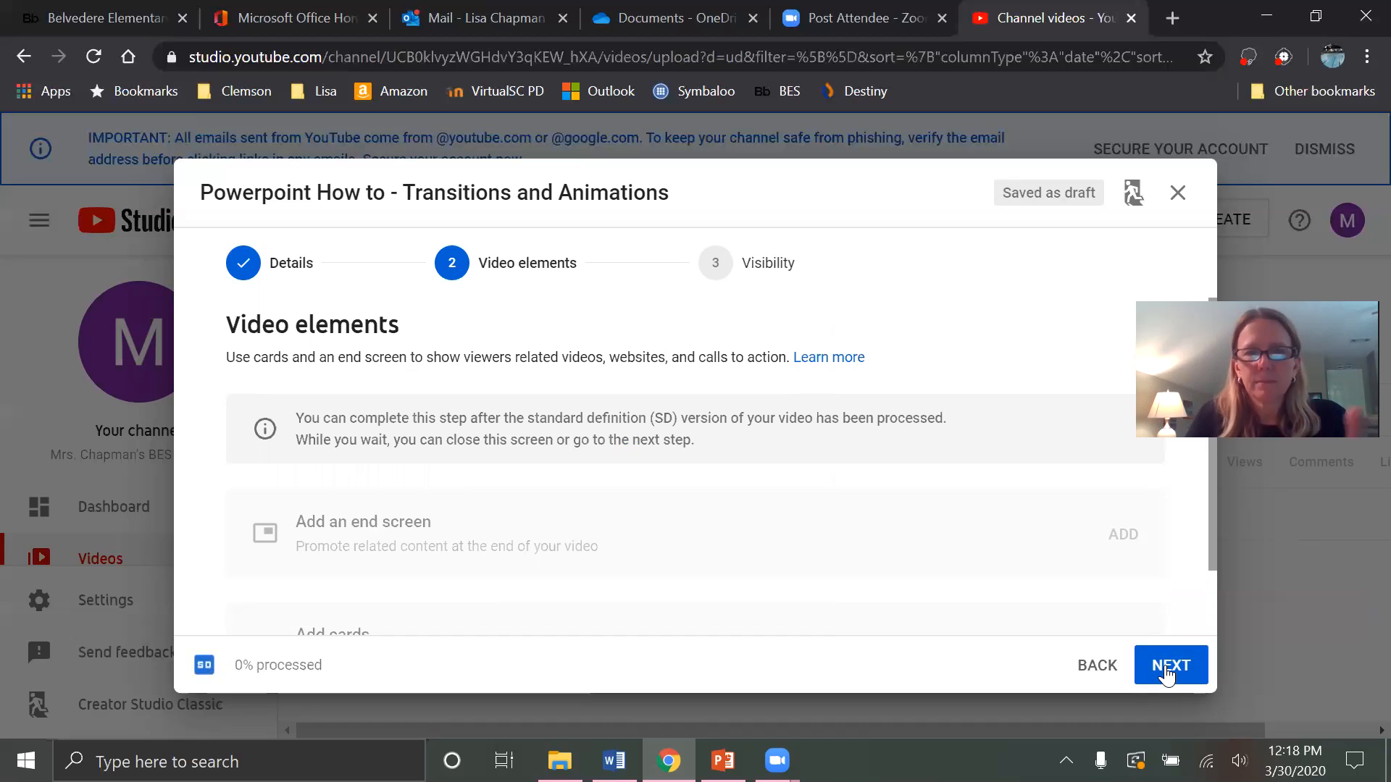
pyautogui.scroll(-2, 570, 420)
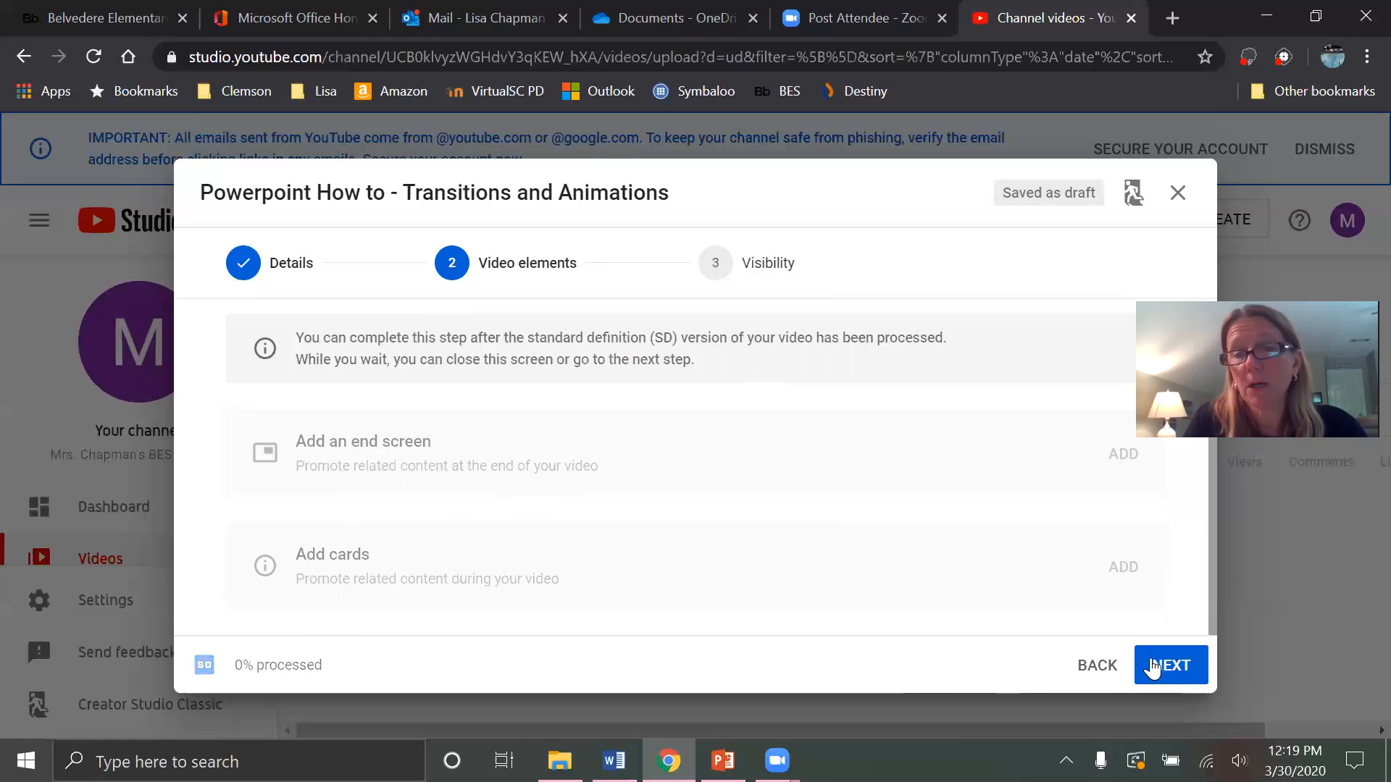
pyautogui.click(1168, 669)
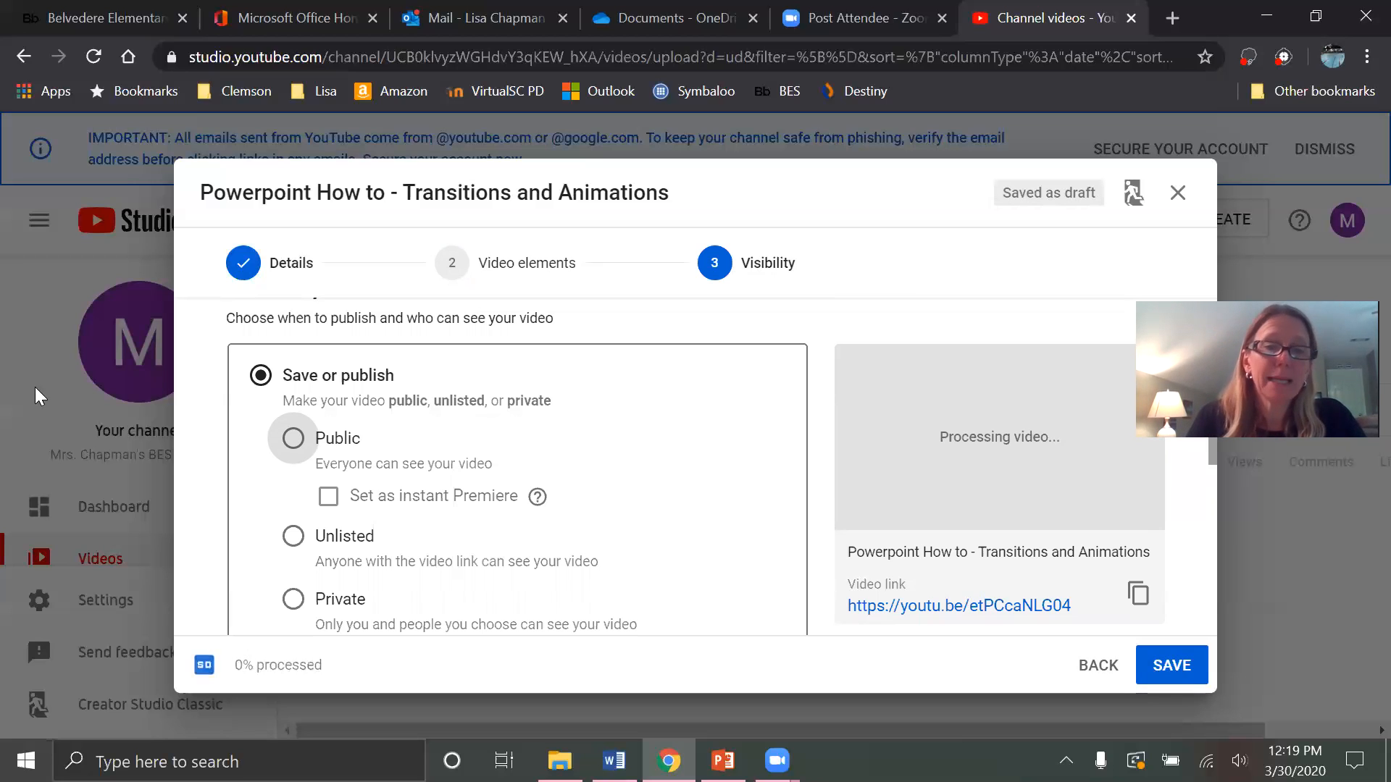
# Set the video's visibility to Unlisted, then save it and dismiss the processing notice.
pyautogui.click(293, 540)
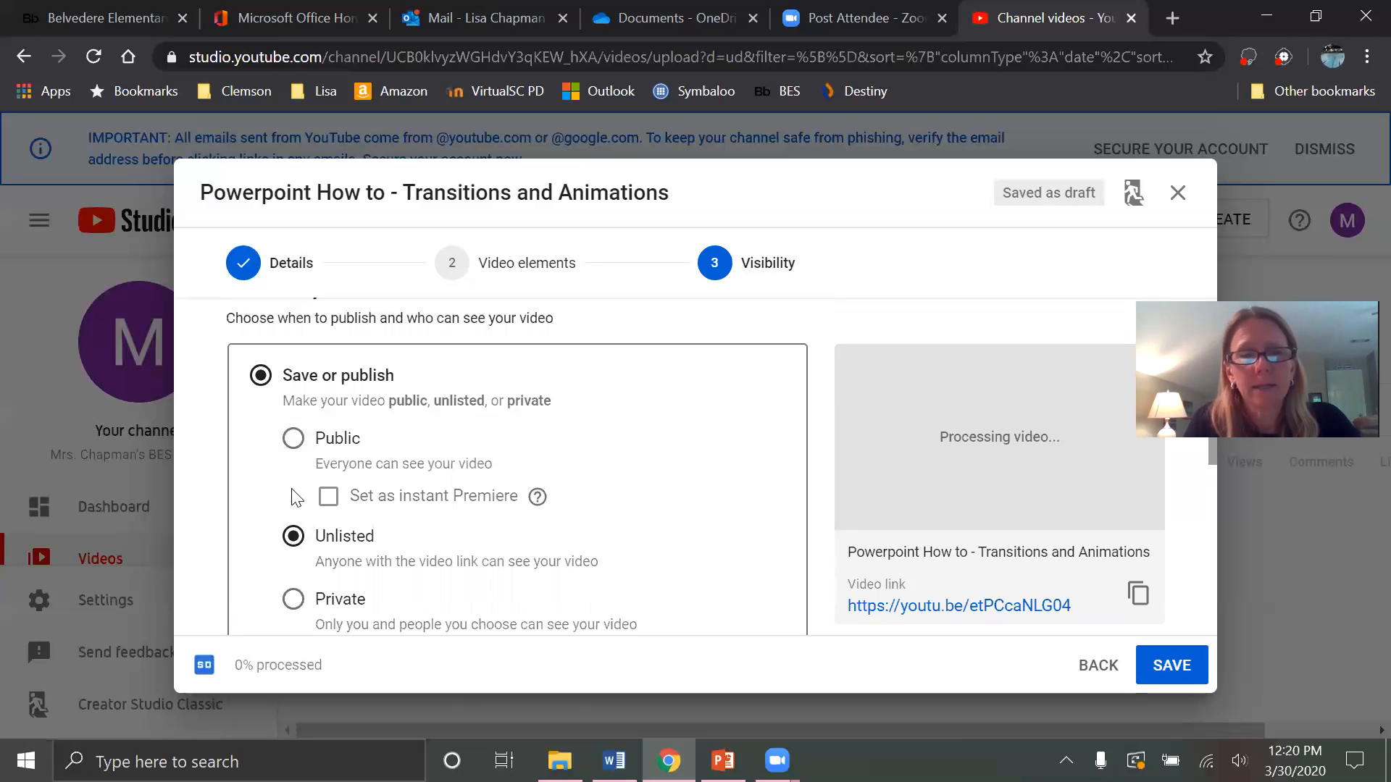
pyautogui.scroll(-1, 644, 519)
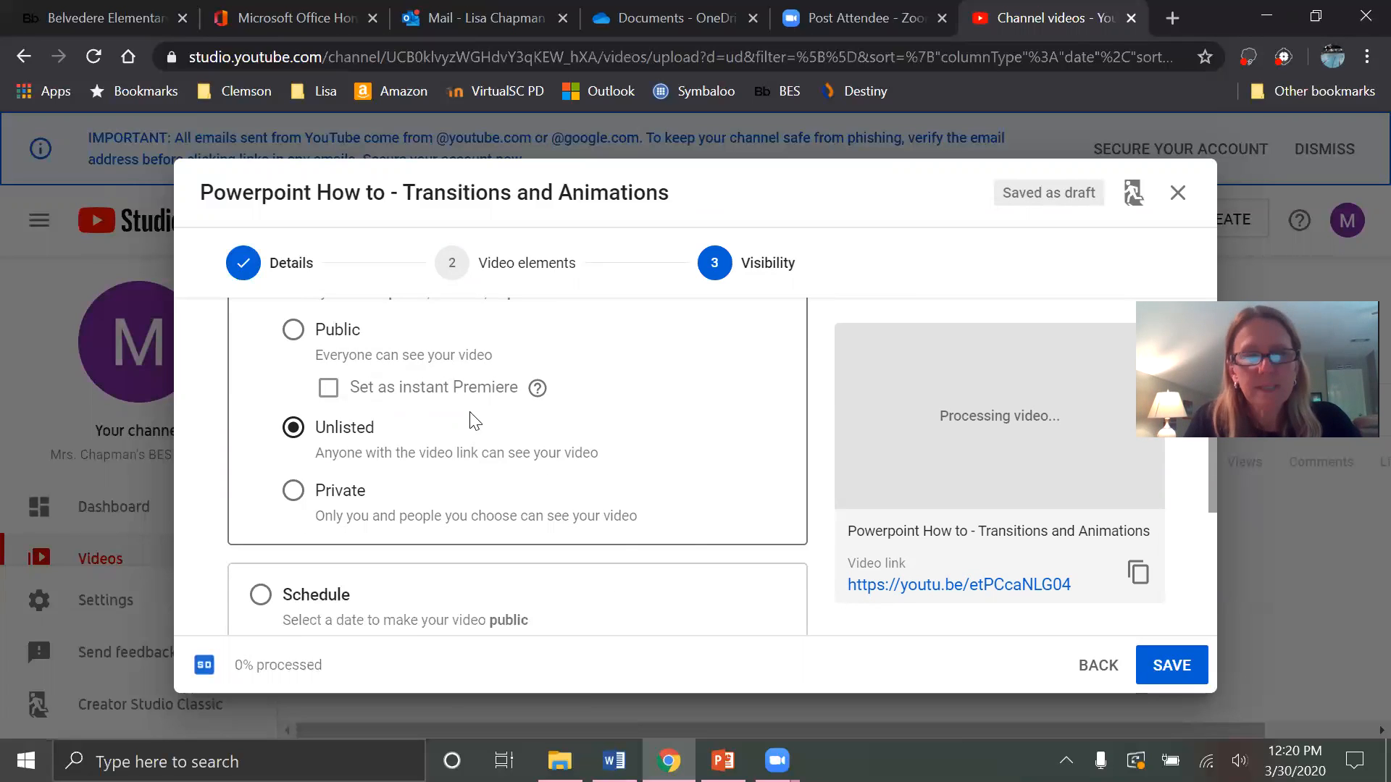
pyautogui.scroll(-3, 813, 486)
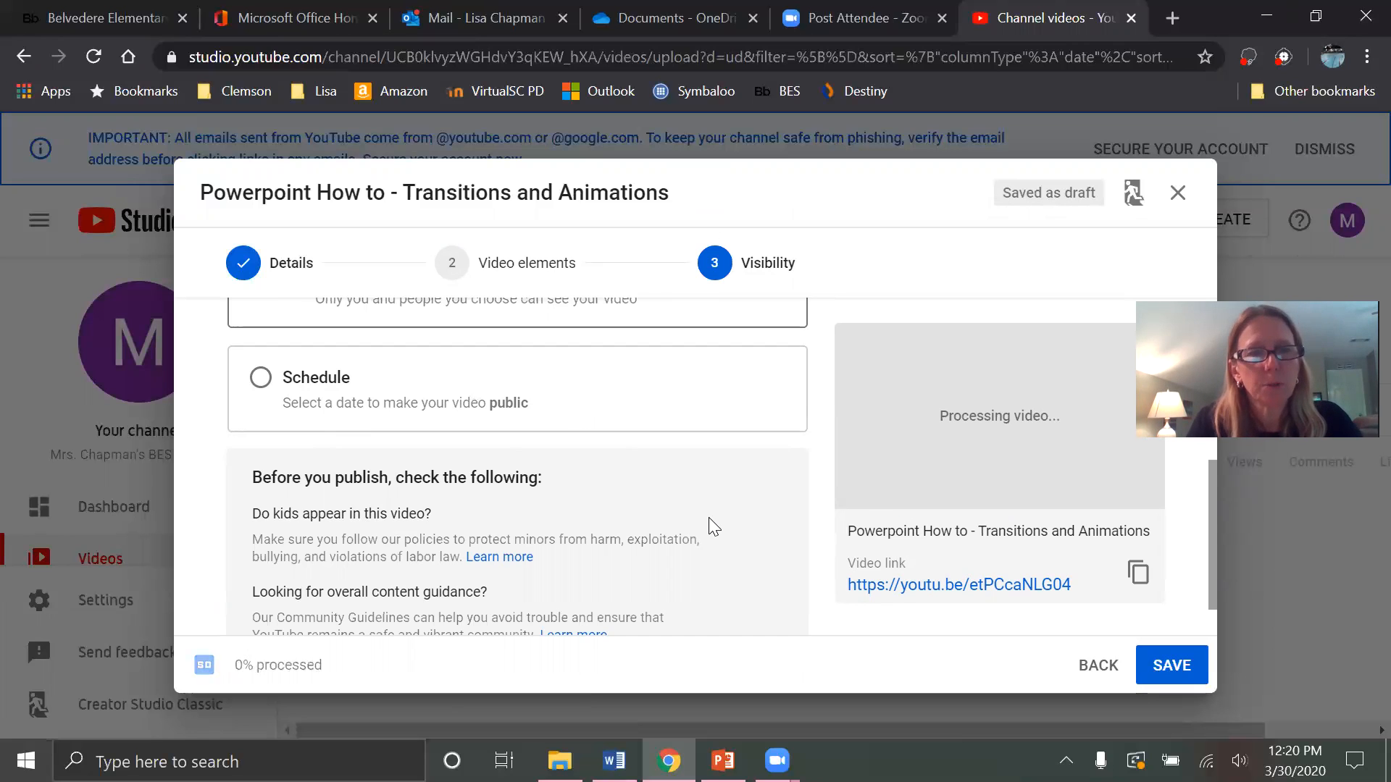
pyautogui.scroll(-1, 713, 527)
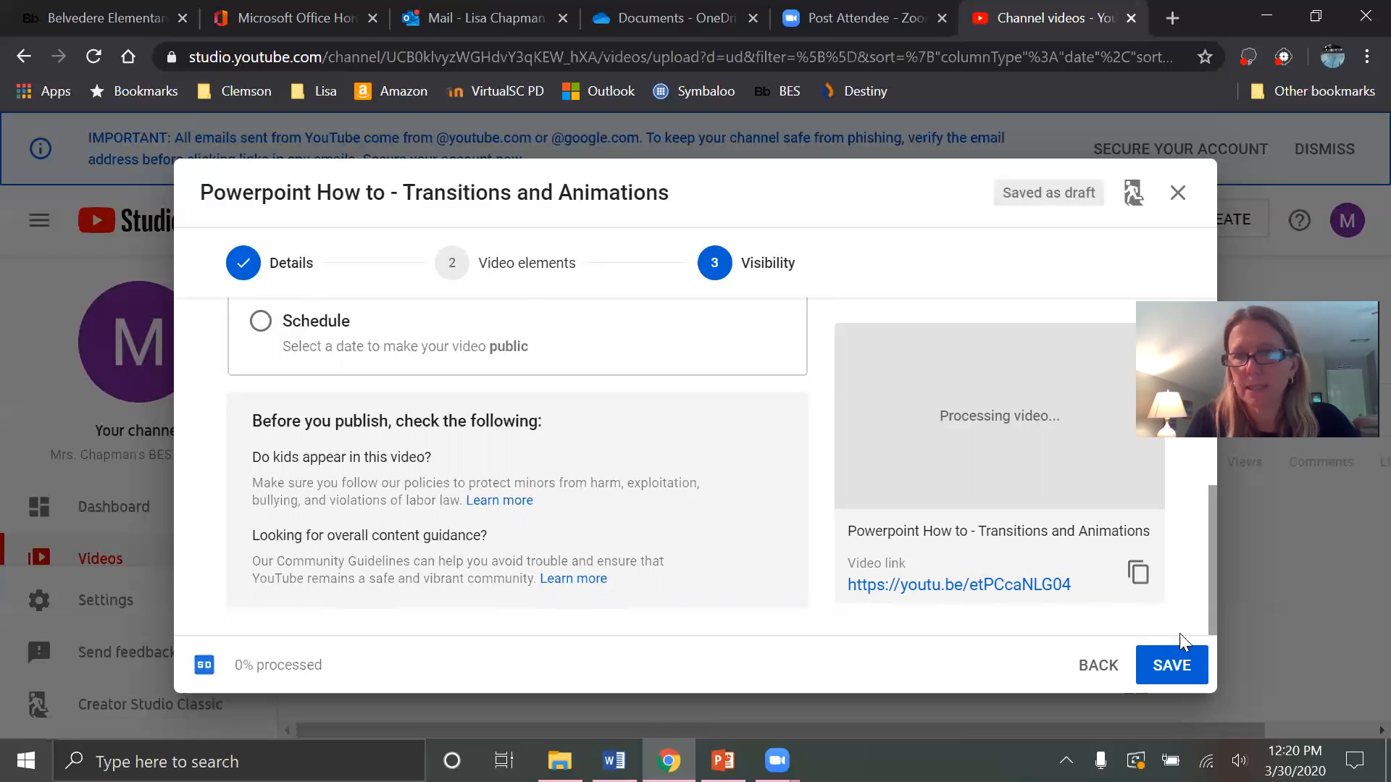
pyautogui.click(1187, 665)
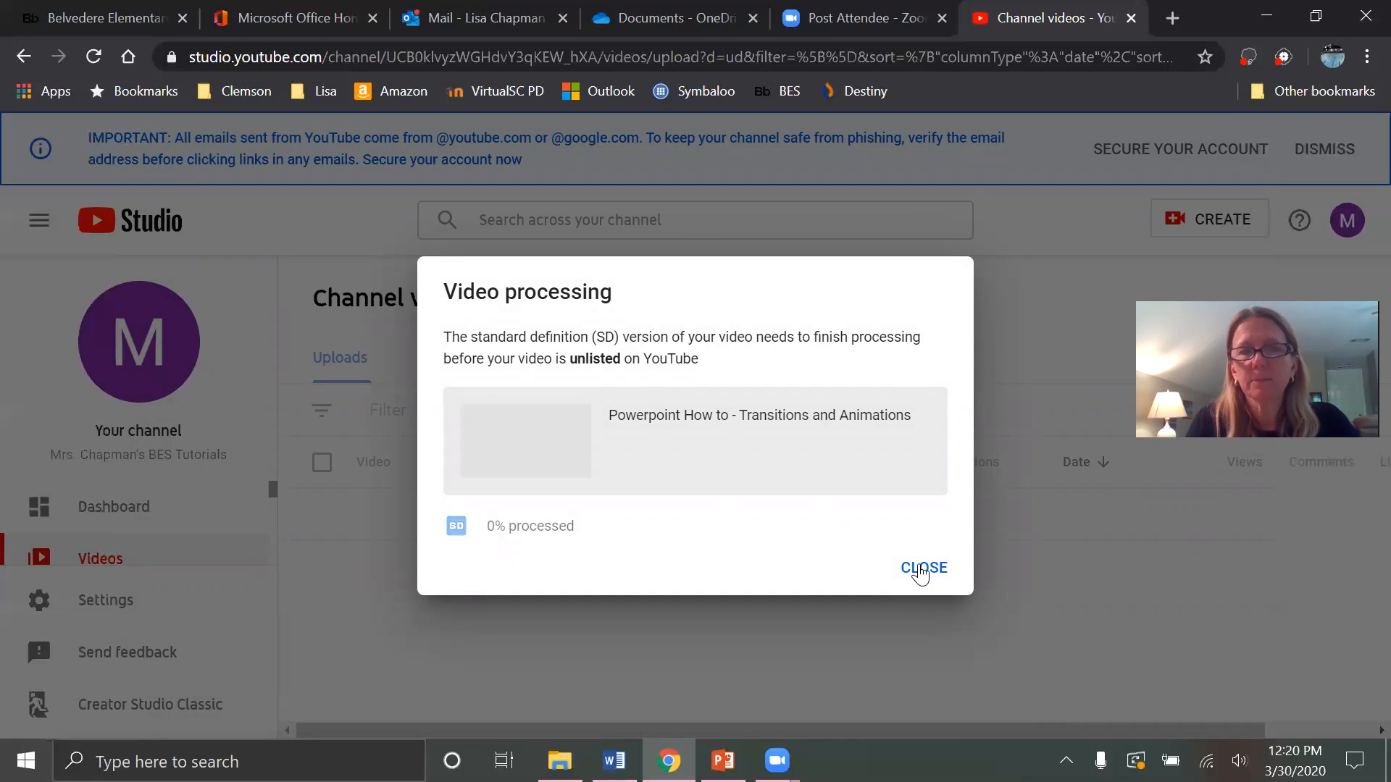
pyautogui.click(922, 571)
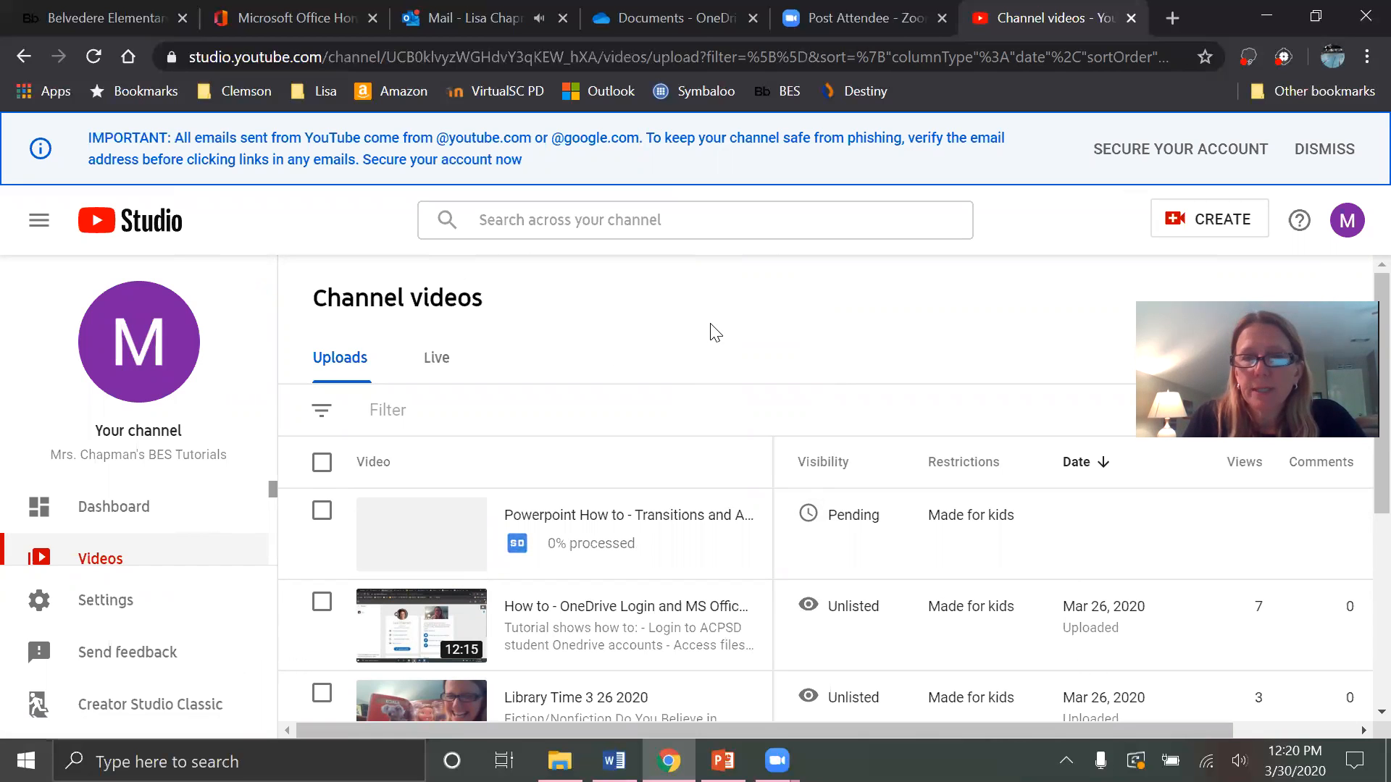
# Open the uploaded "How to - OneDrive Login and MS Office Download" video on YouTube, paused, and bring up its share options.
pyautogui.scroll(-1, 713, 332)
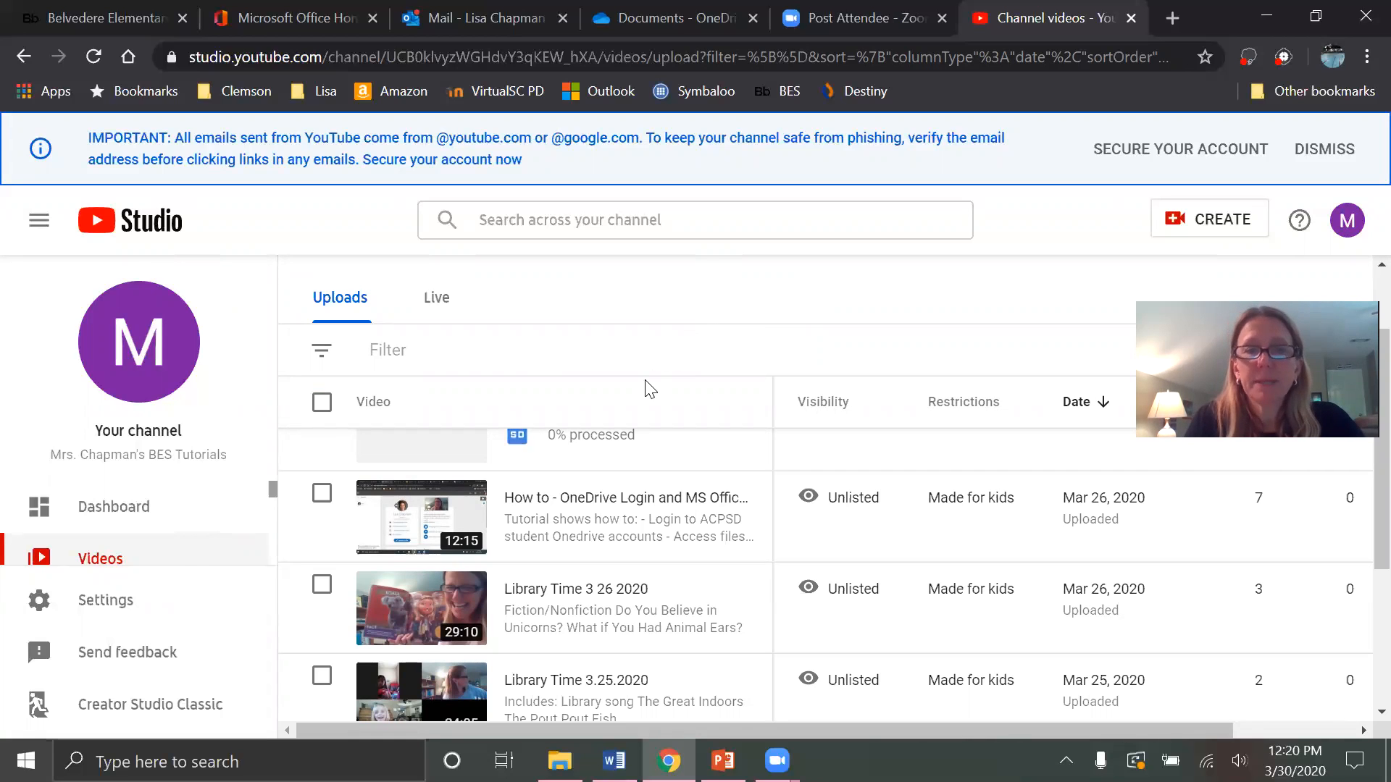
pyautogui.click(399, 522)
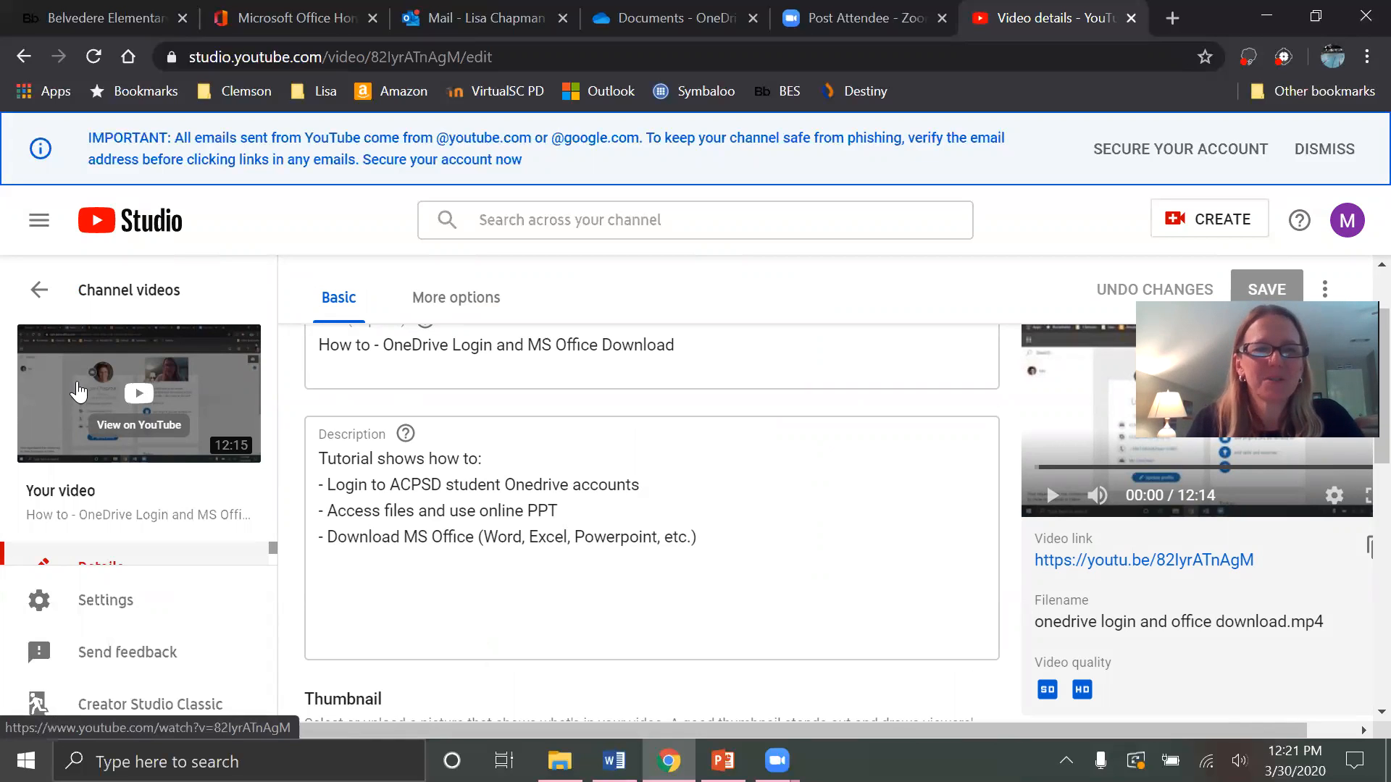
pyautogui.click(147, 418)
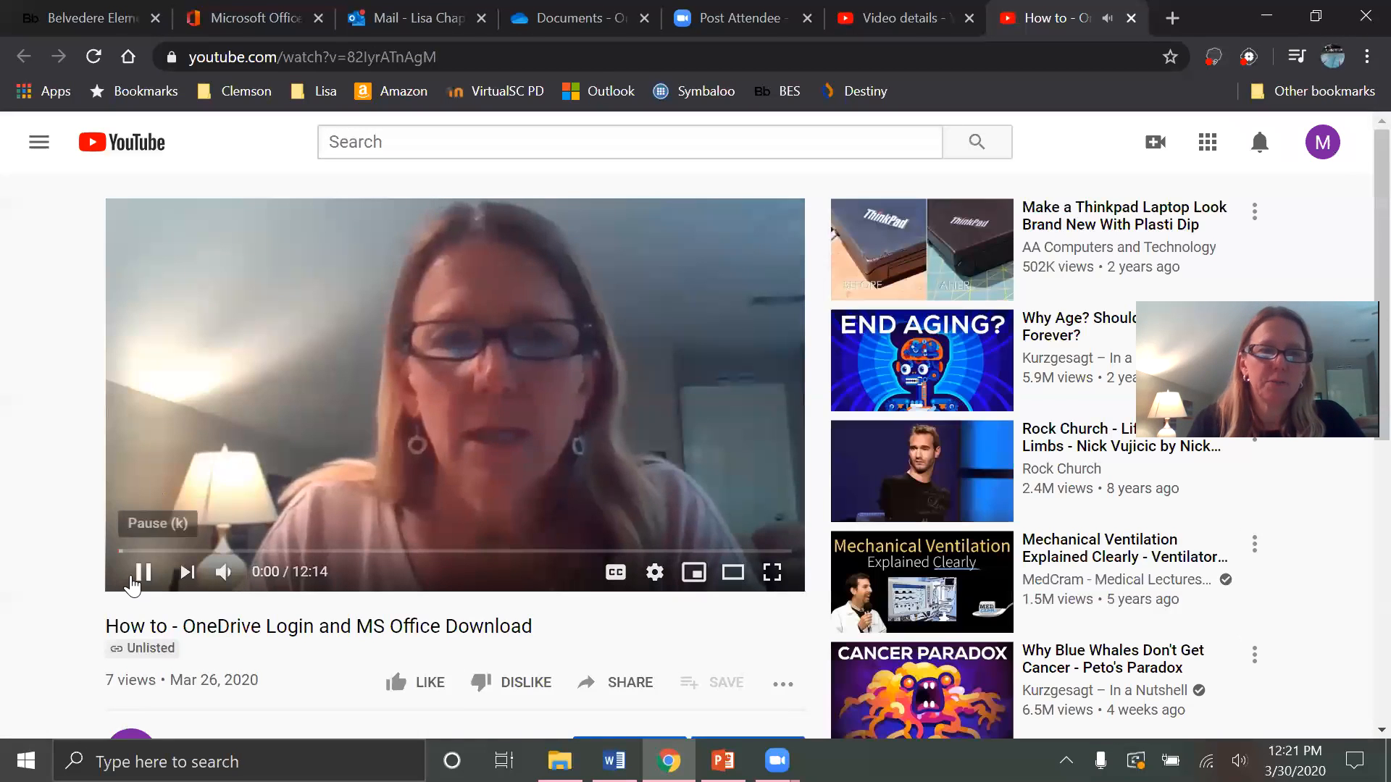
pyautogui.click(145, 567)
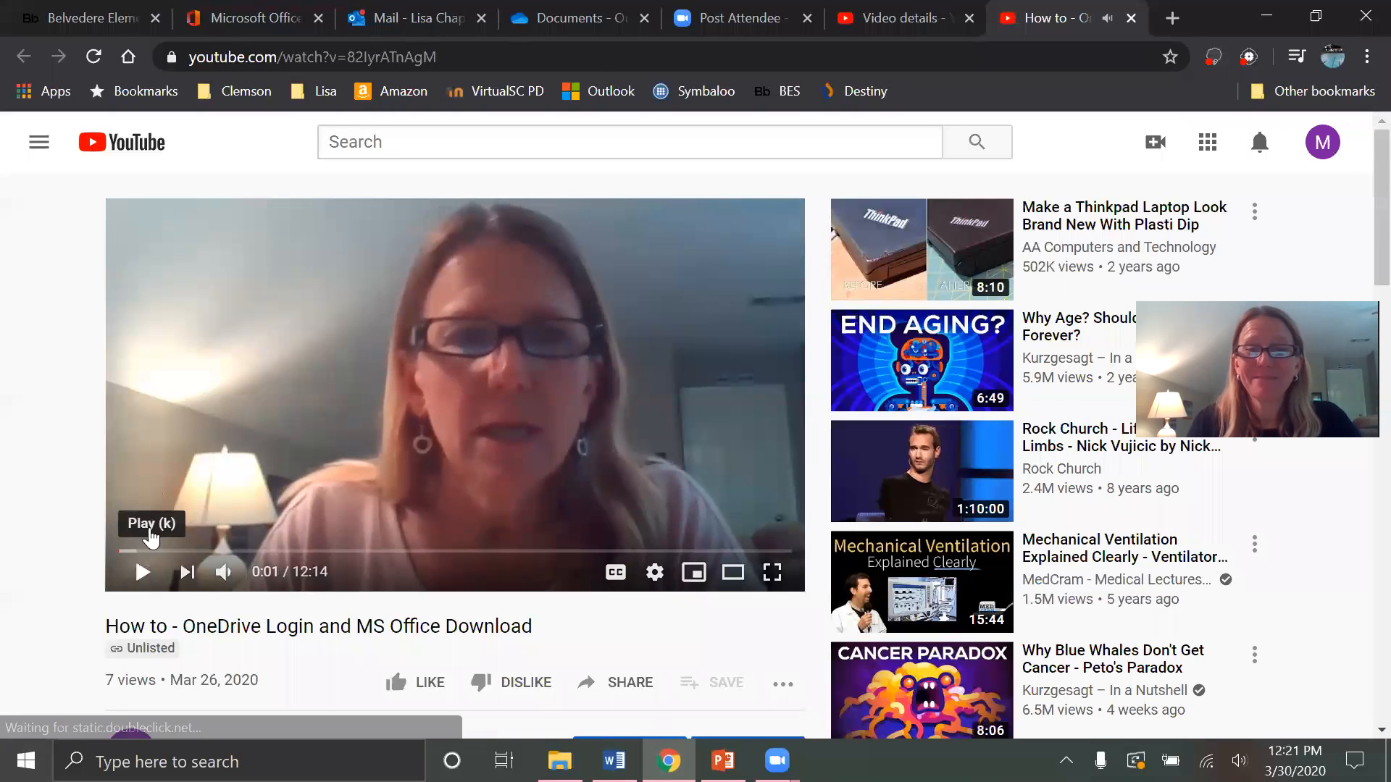
pyautogui.scroll(-3, 152, 497)
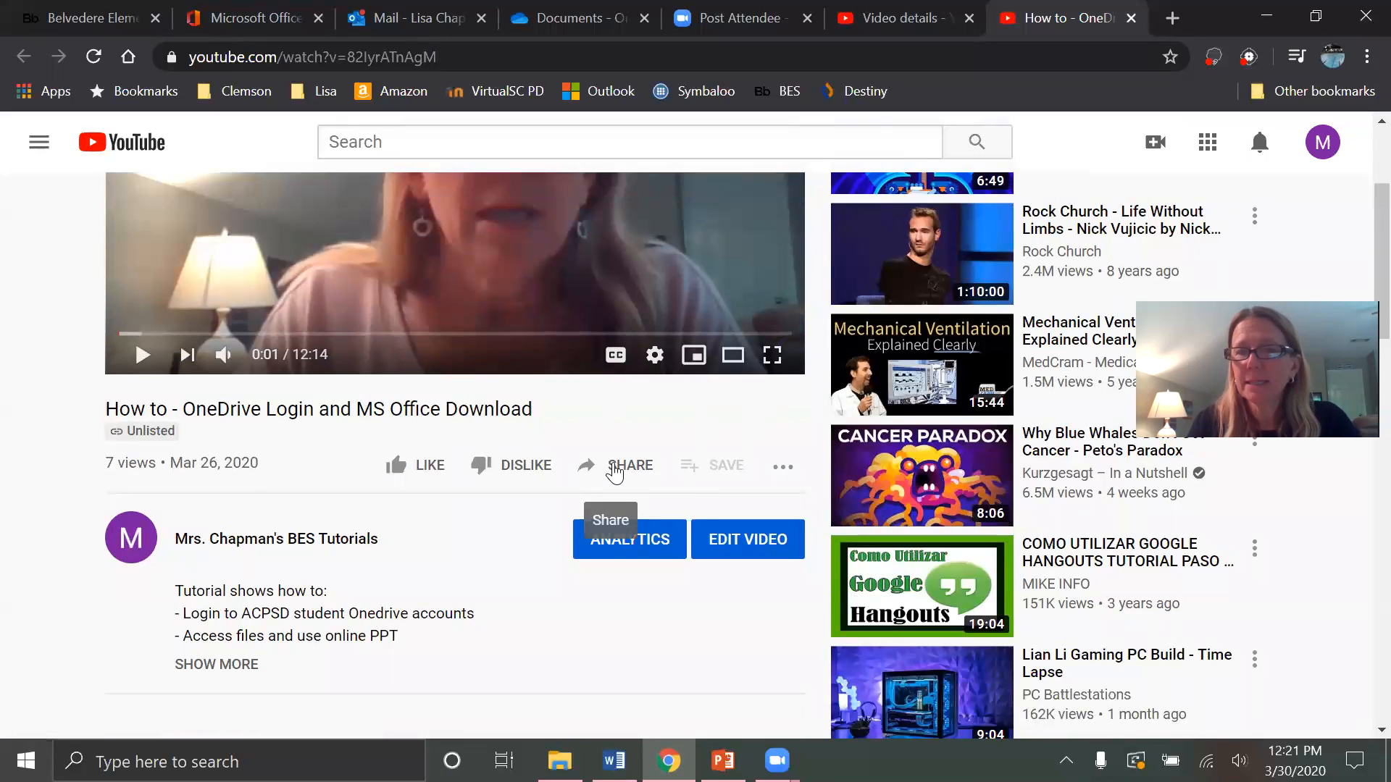
pyautogui.click(615, 473)
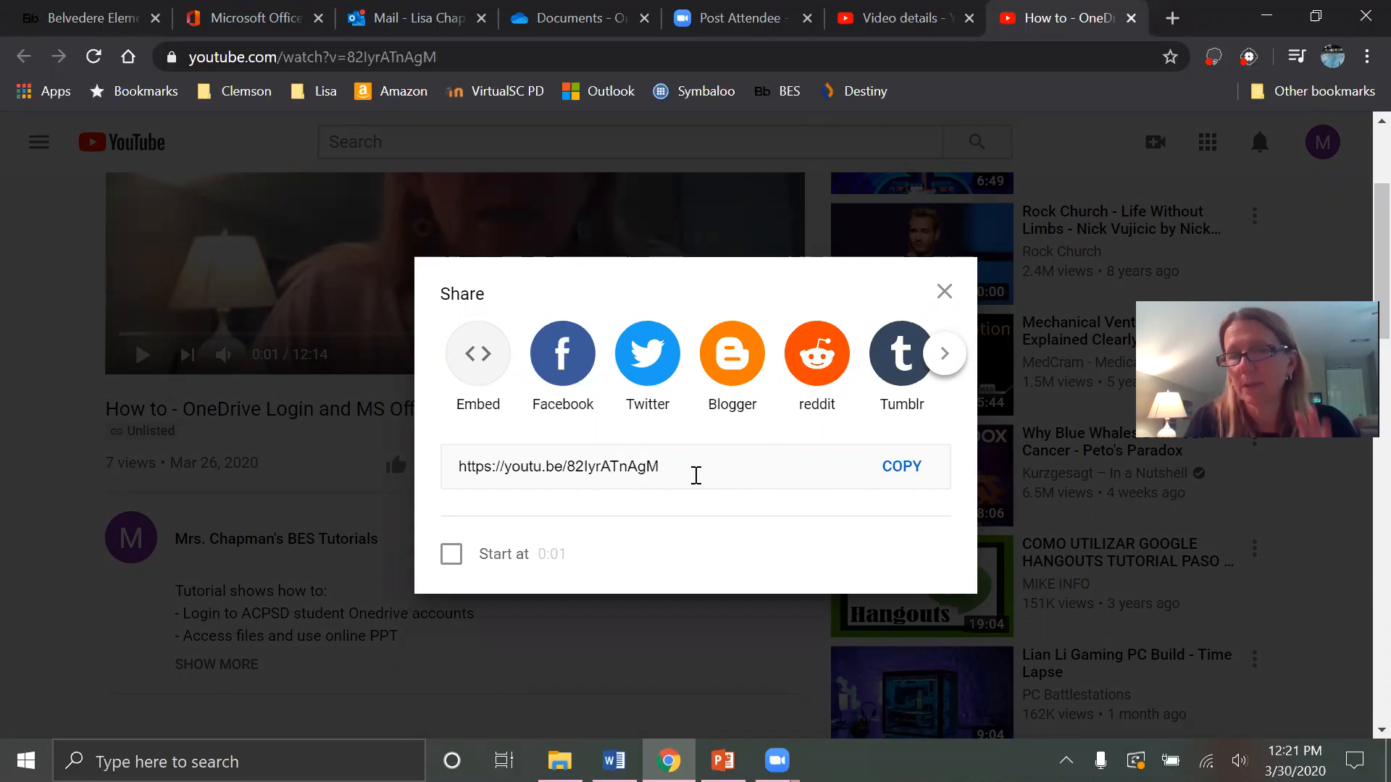
# Look through the sharing services and the embed code offered for the OneDrive video, closing the embed view without copying.
pyautogui.click(945, 354)
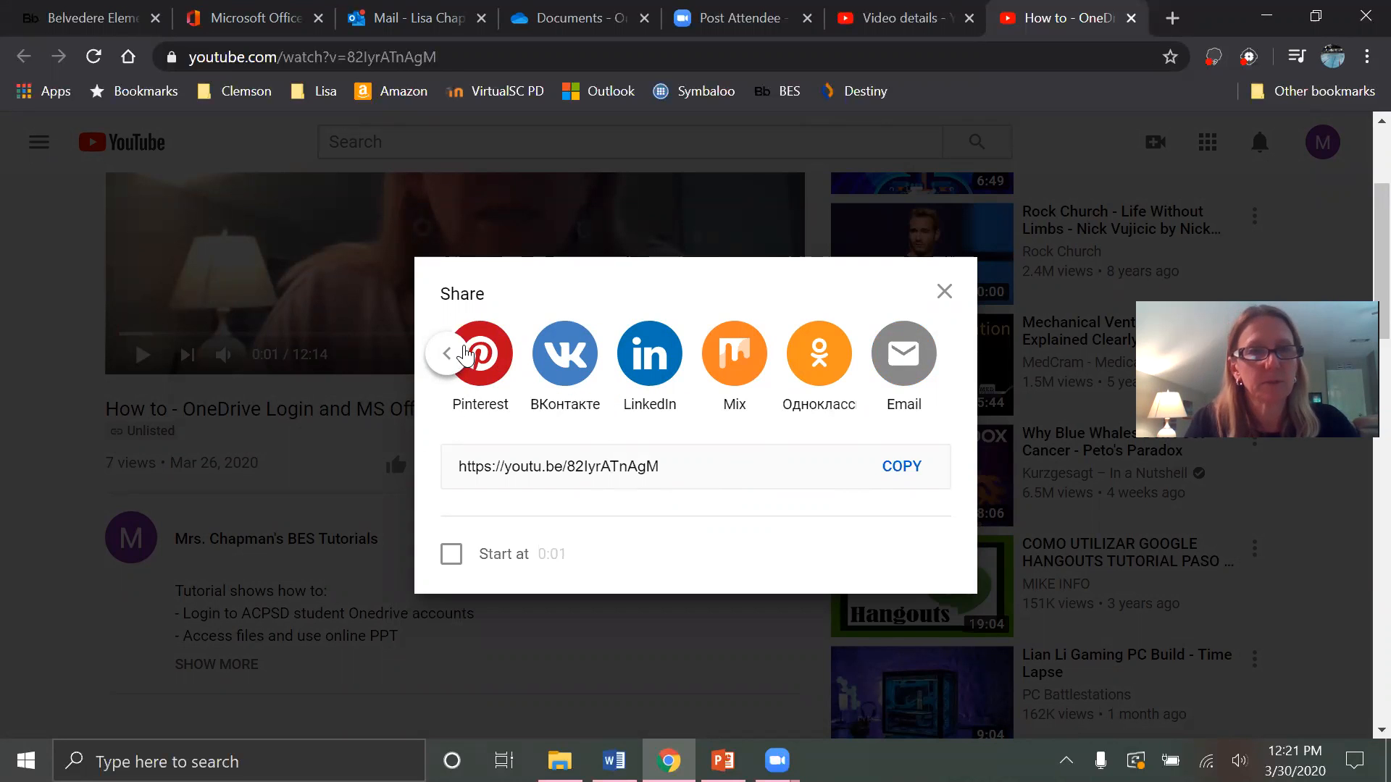
pyautogui.click(446, 359)
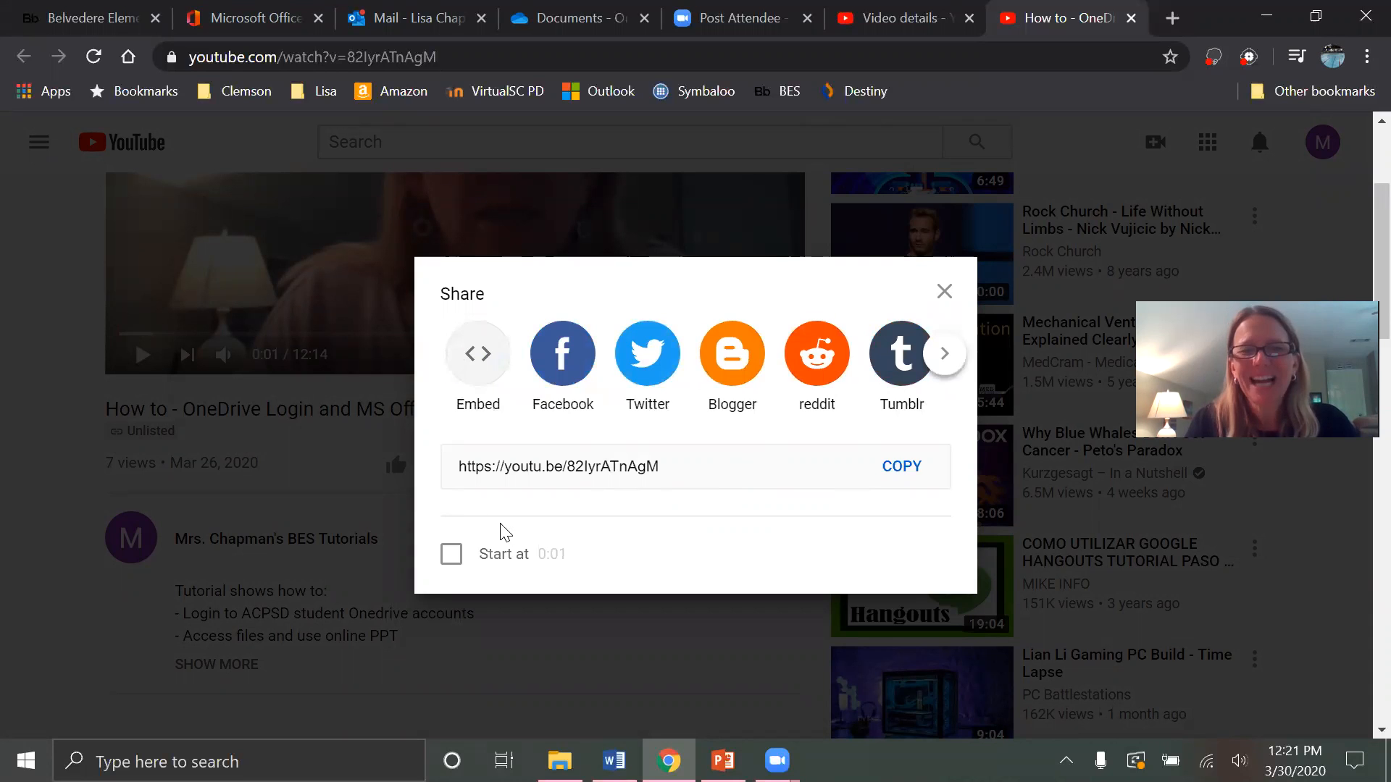
pyautogui.click(494, 378)
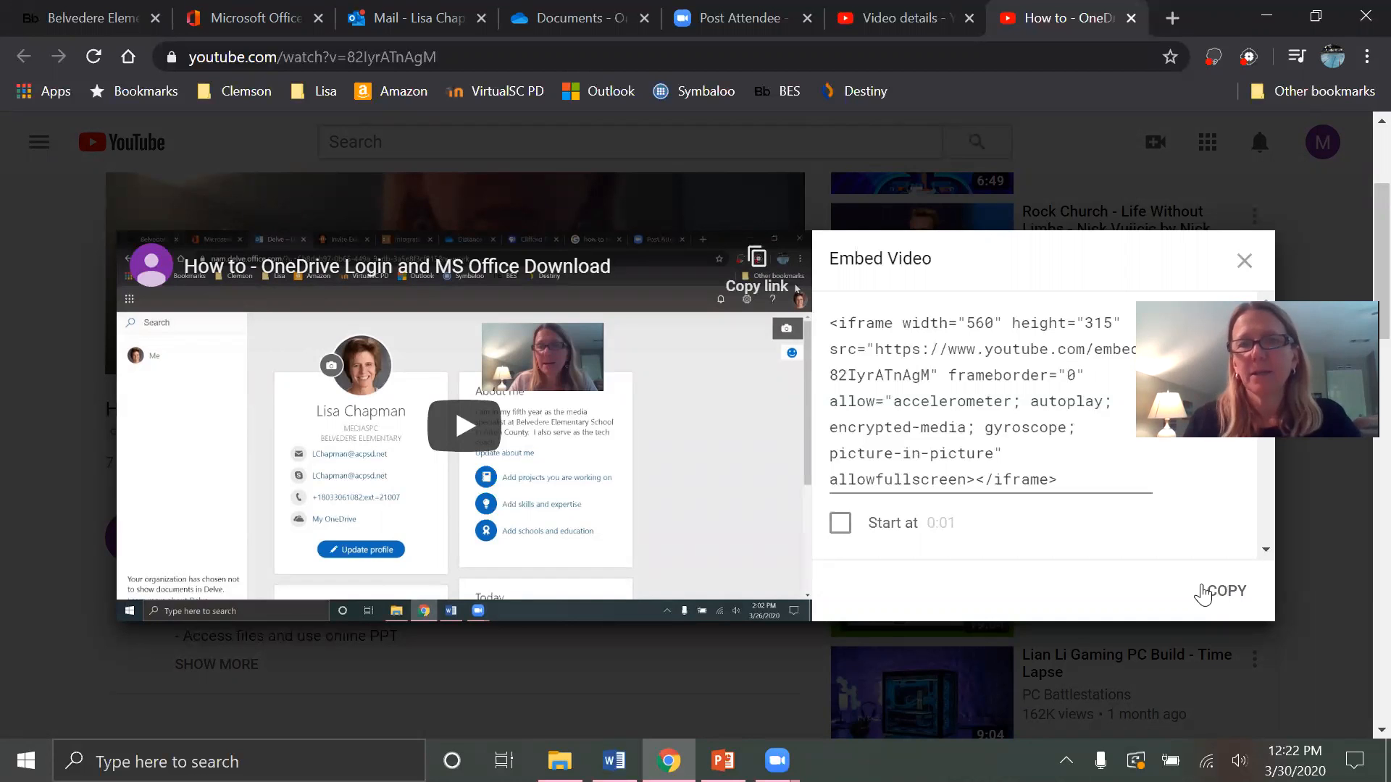
pyautogui.click(1244, 266)
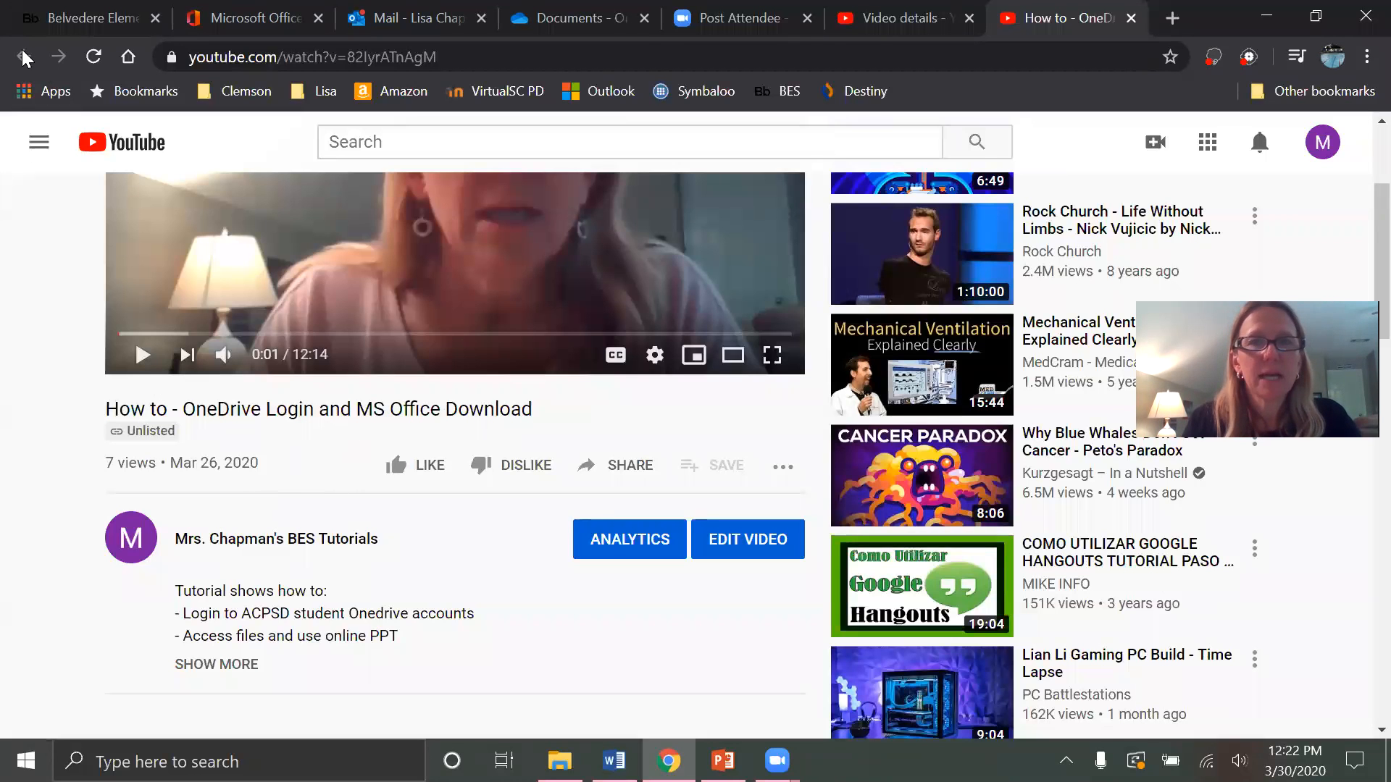
# Close the OneDrive video's watch page, return to the channel's video list and look over all uploads.
pyautogui.click(1131, 19)
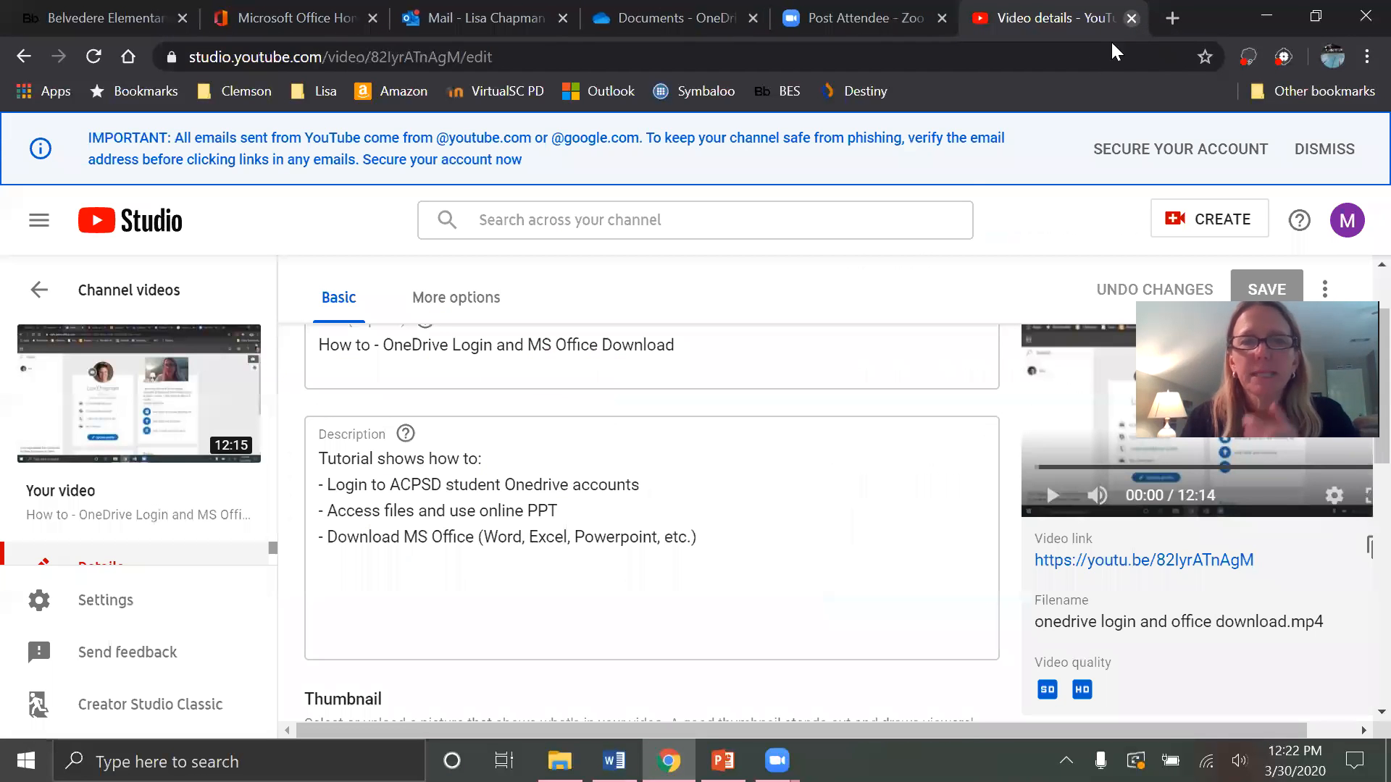
pyautogui.click(40, 291)
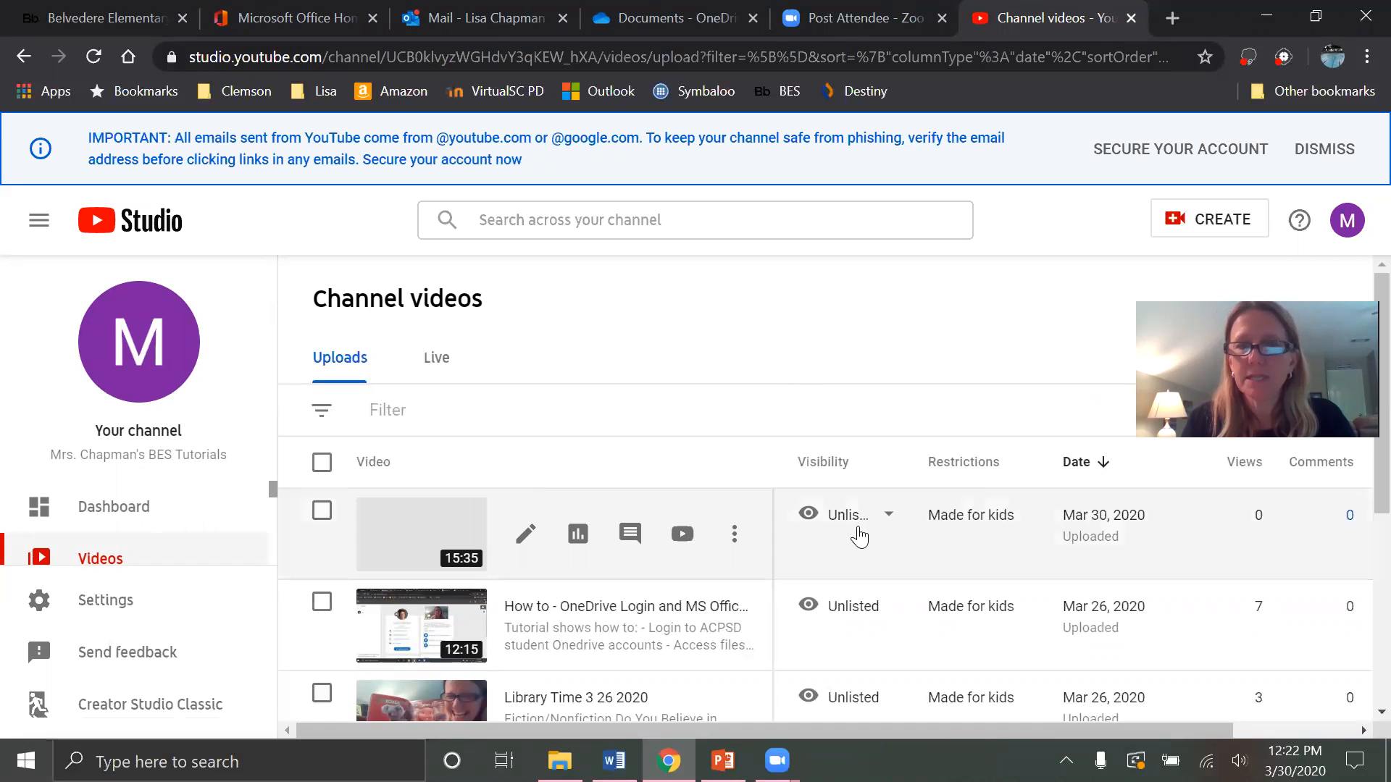
pyautogui.scroll(-1, 857, 594)
pyautogui.scroll(-3, 857, 641)
pyautogui.scroll(4, 852, 631)
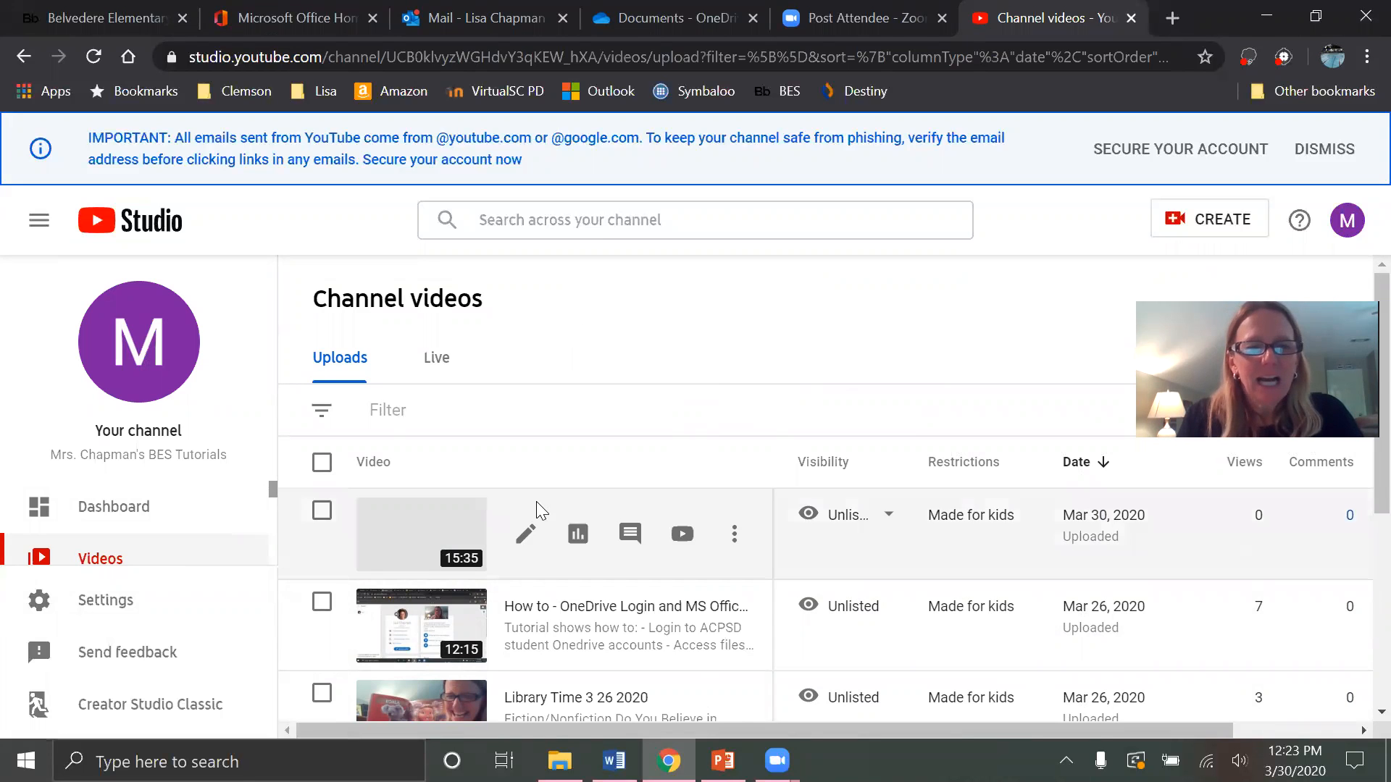
pyautogui.scroll(-5, 536, 504)
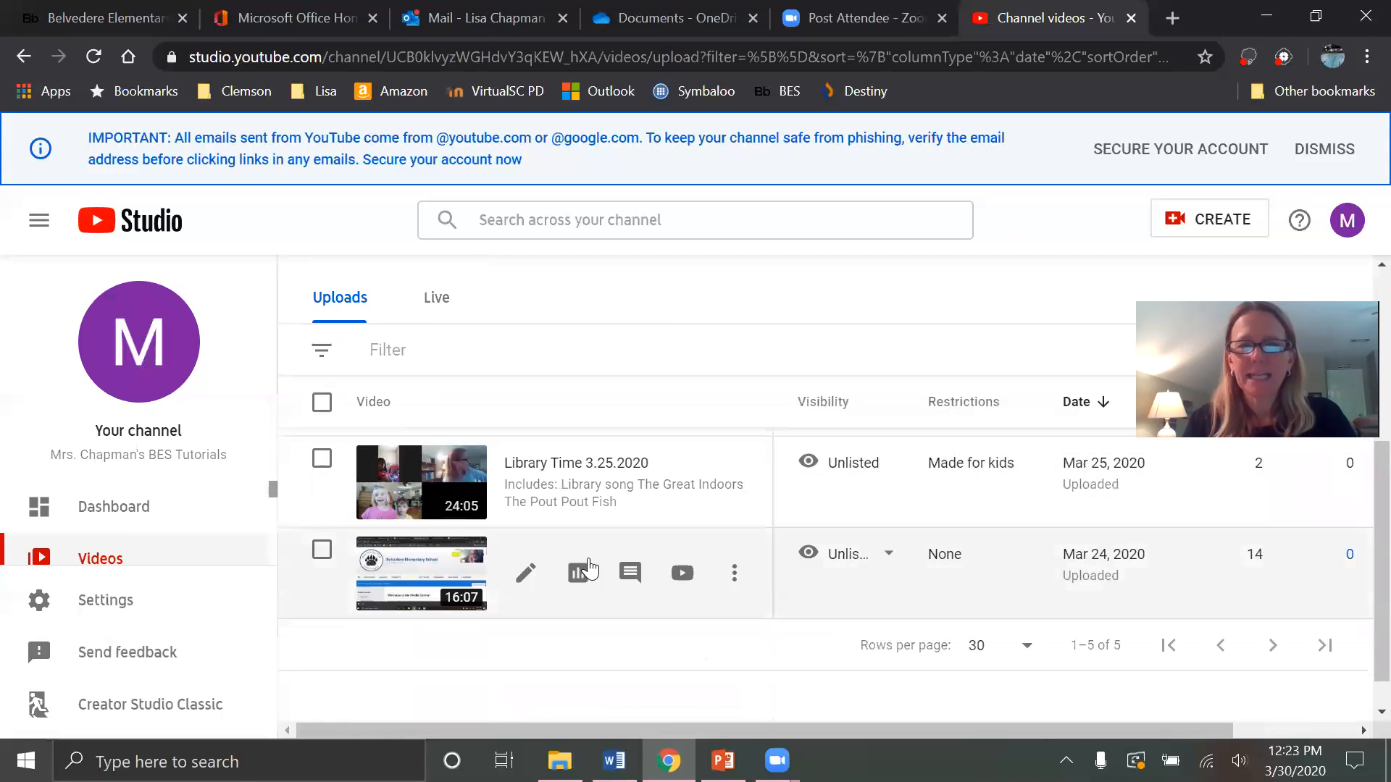
pyautogui.scroll(5, 700, 328)
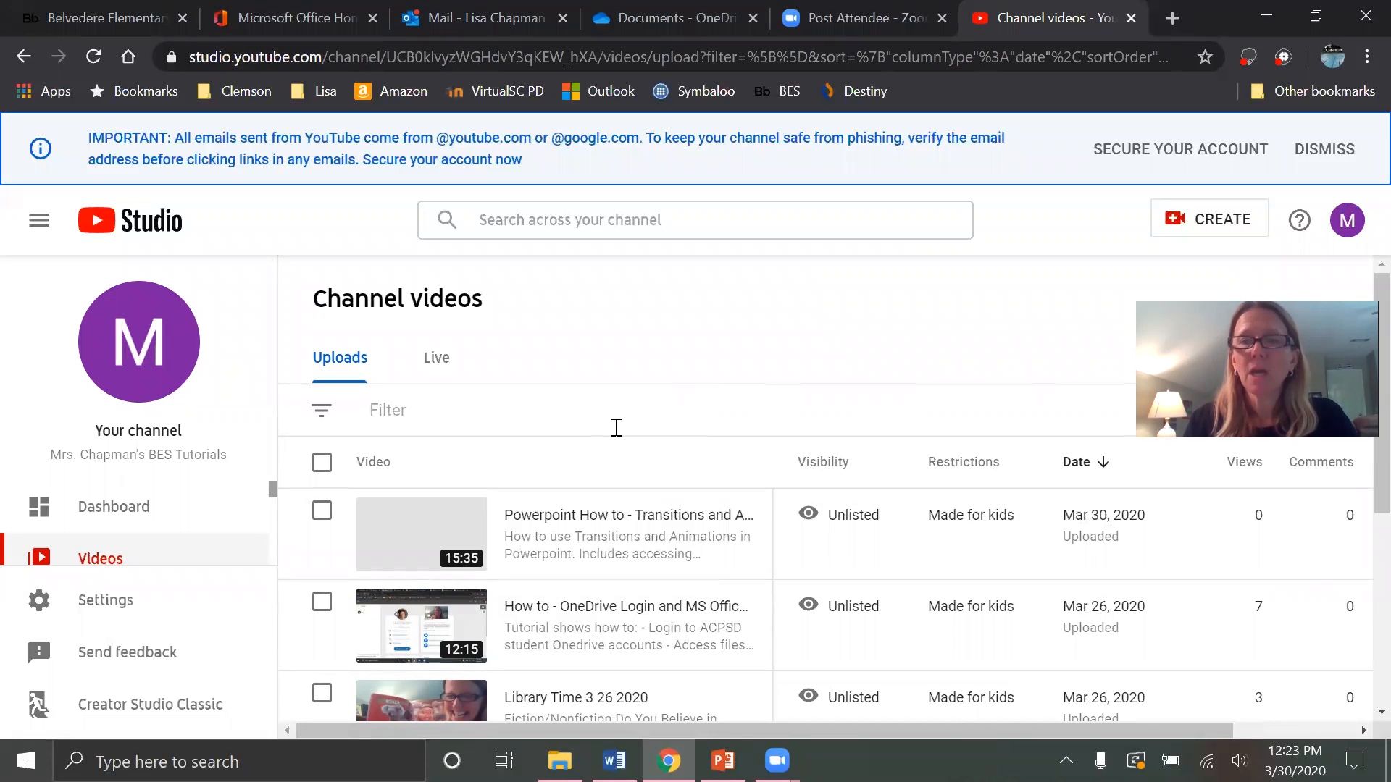
# Open the "Powerpoint How to - Transitions and Animations" video from its details on YouTube and pause playback.
pyautogui.moveTo(560, 542)
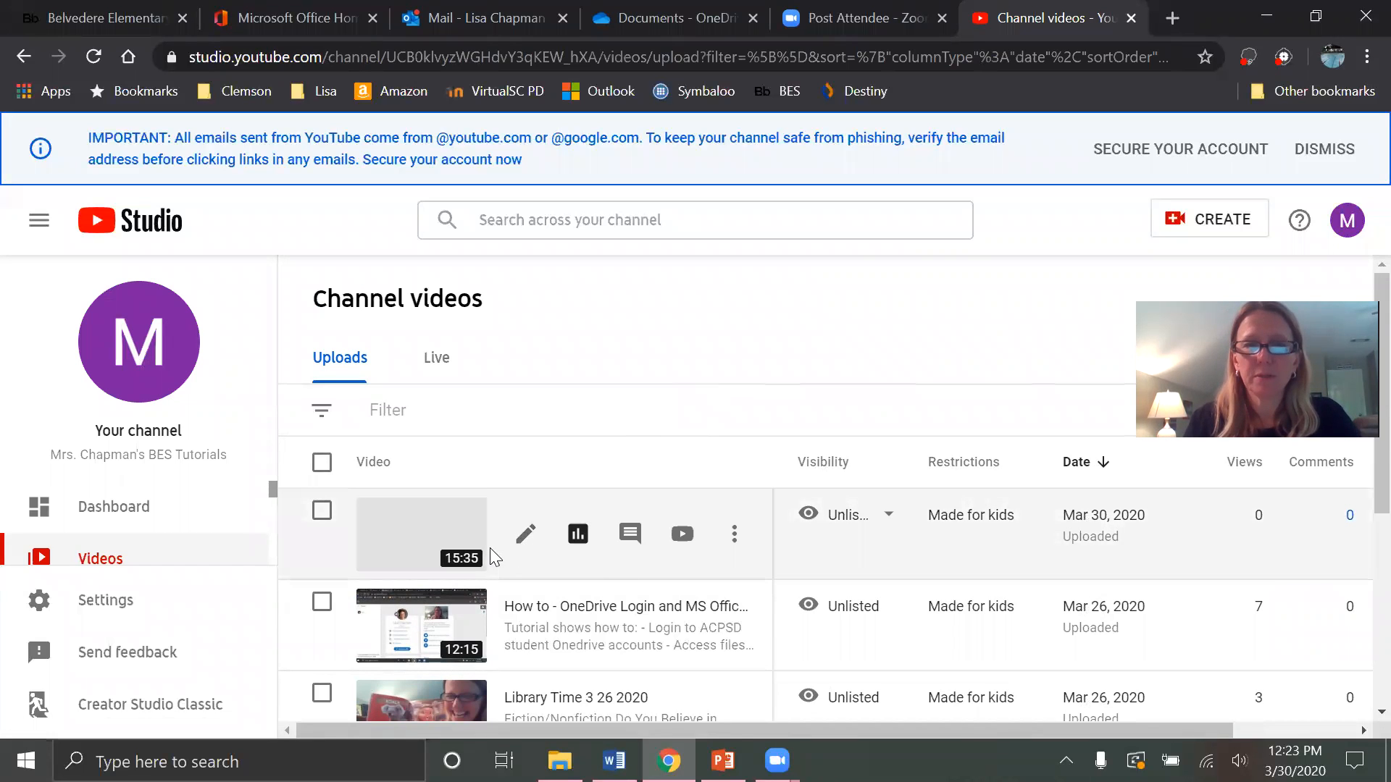
pyautogui.click(401, 542)
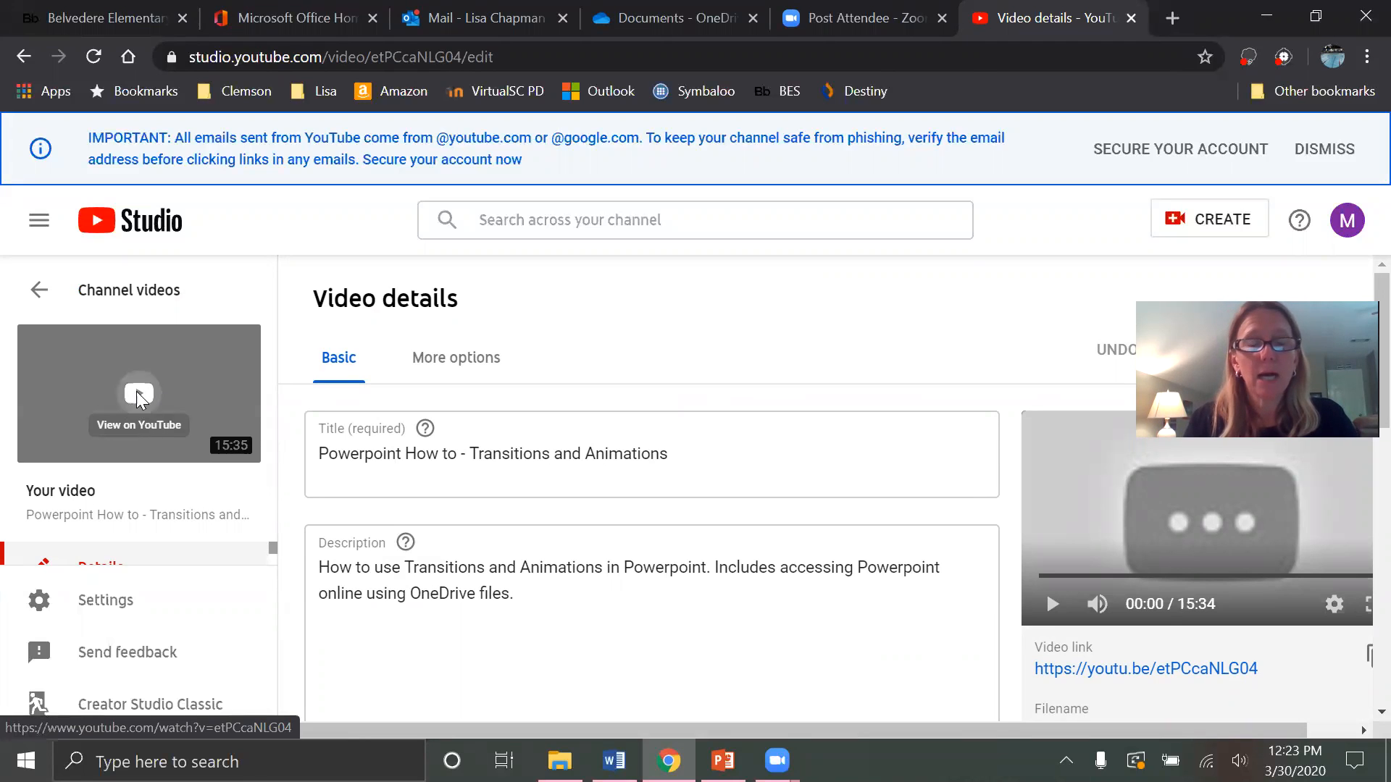
pyautogui.click(139, 398)
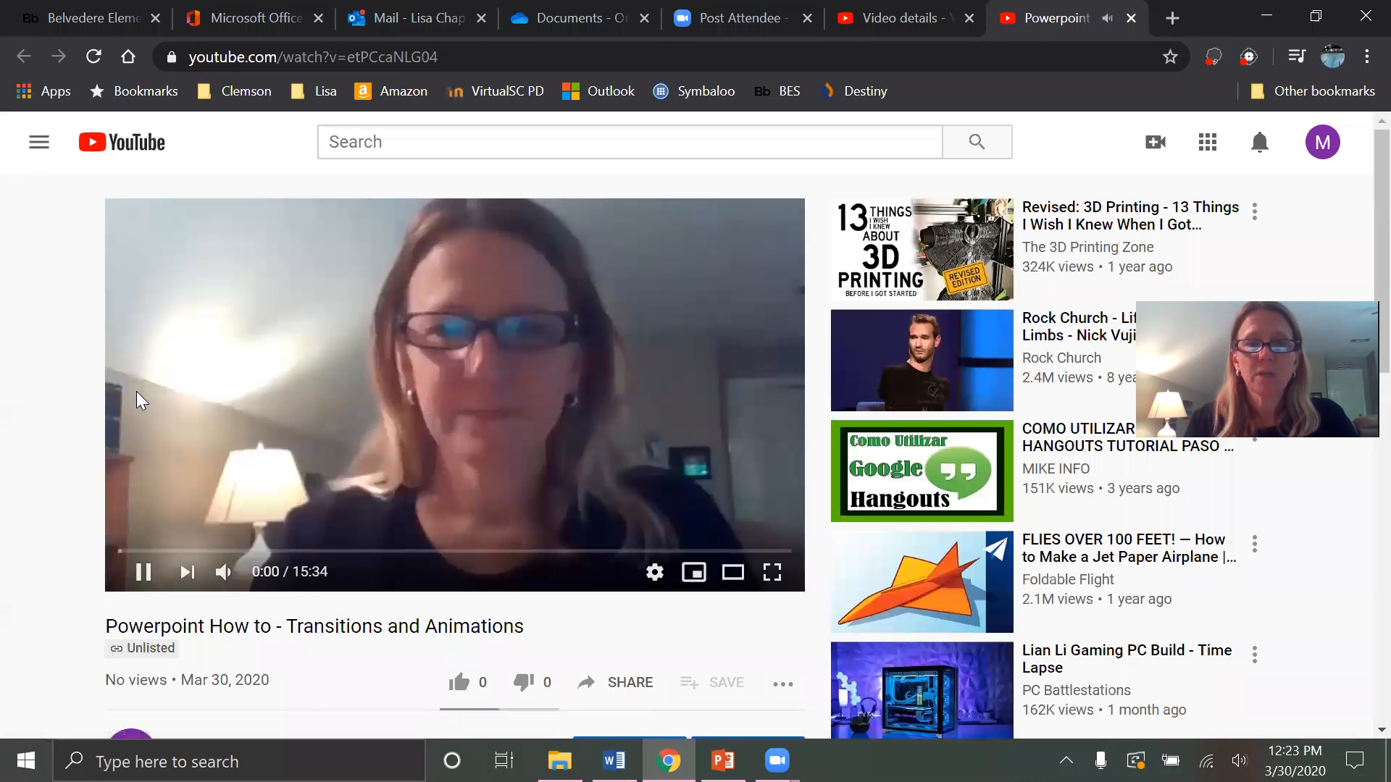
pyautogui.click(145, 572)
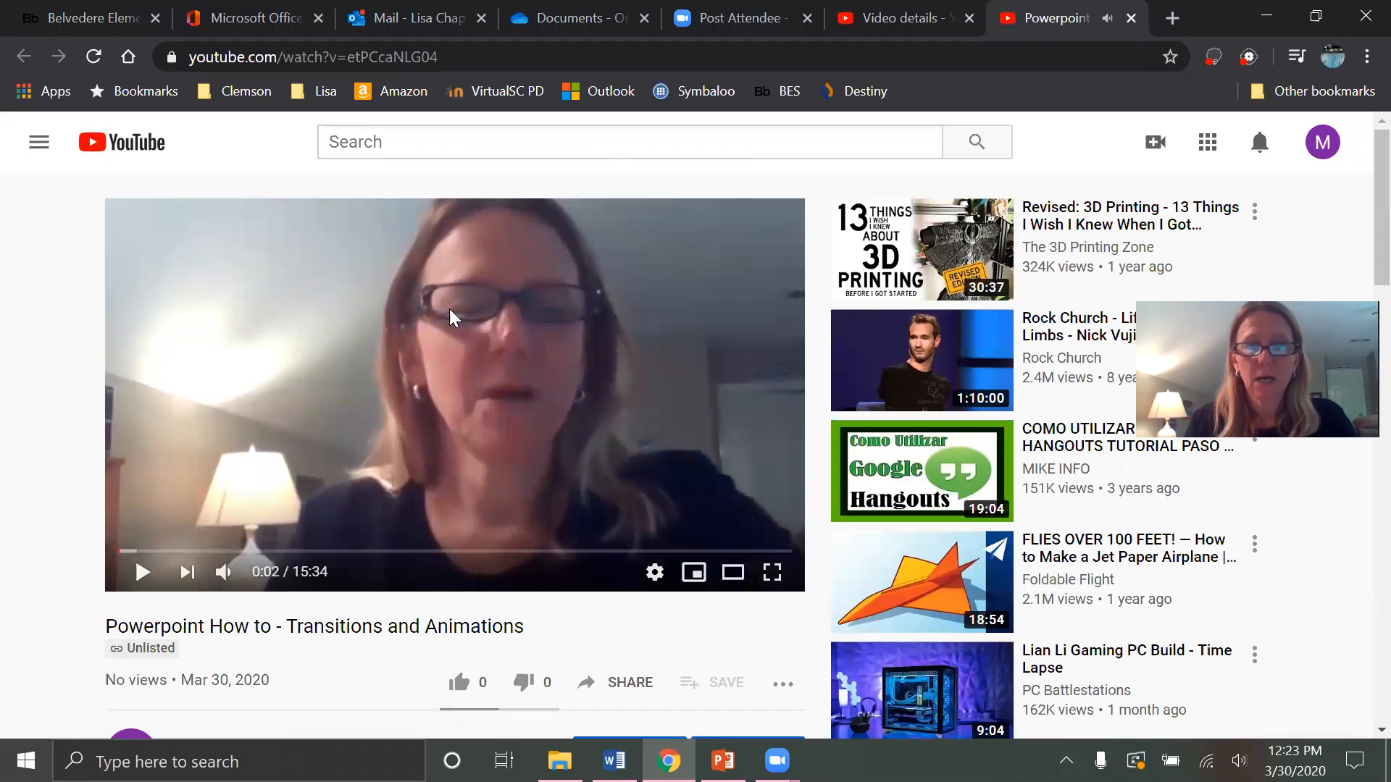
# Copy the embed code of the "Powerpoint How to - Transitions and Animations" video from its share options.
pyautogui.click(592, 682)
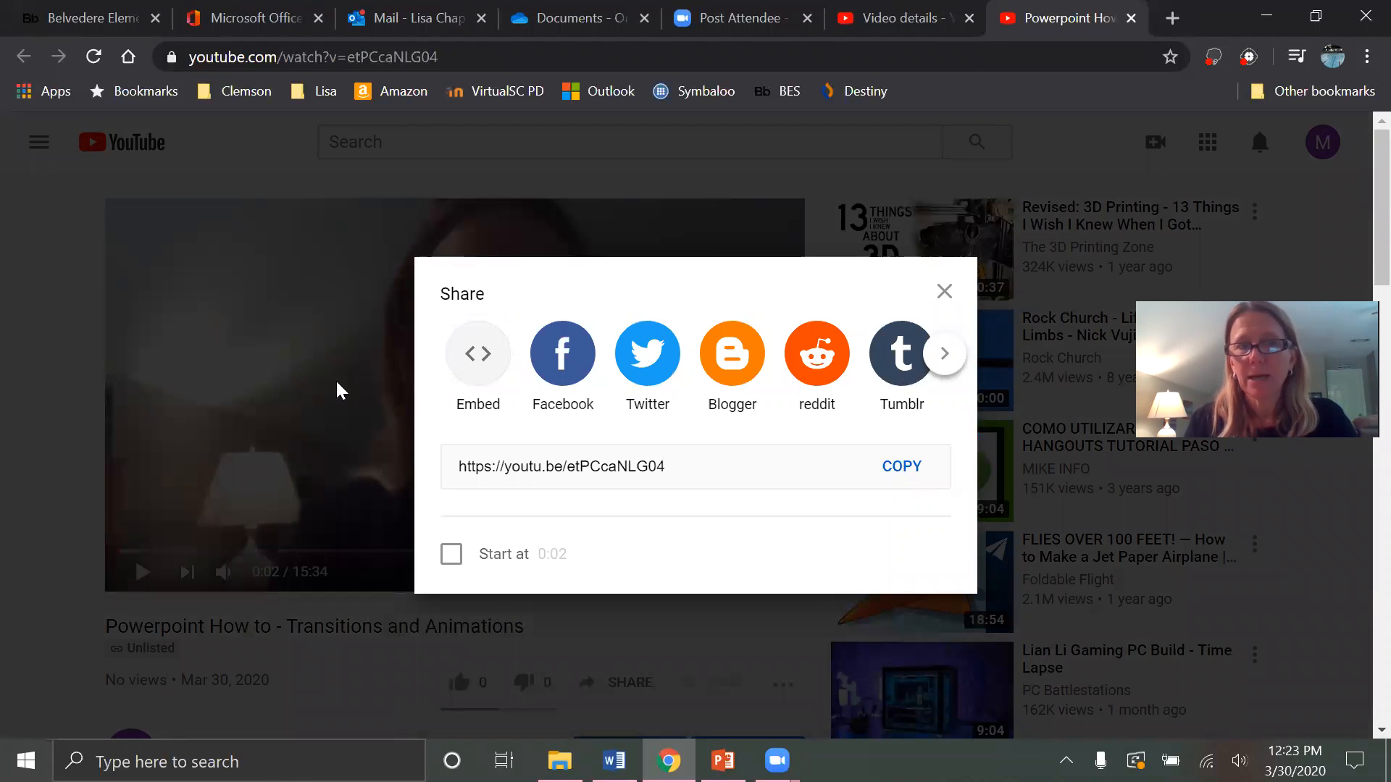
pyautogui.click(945, 291)
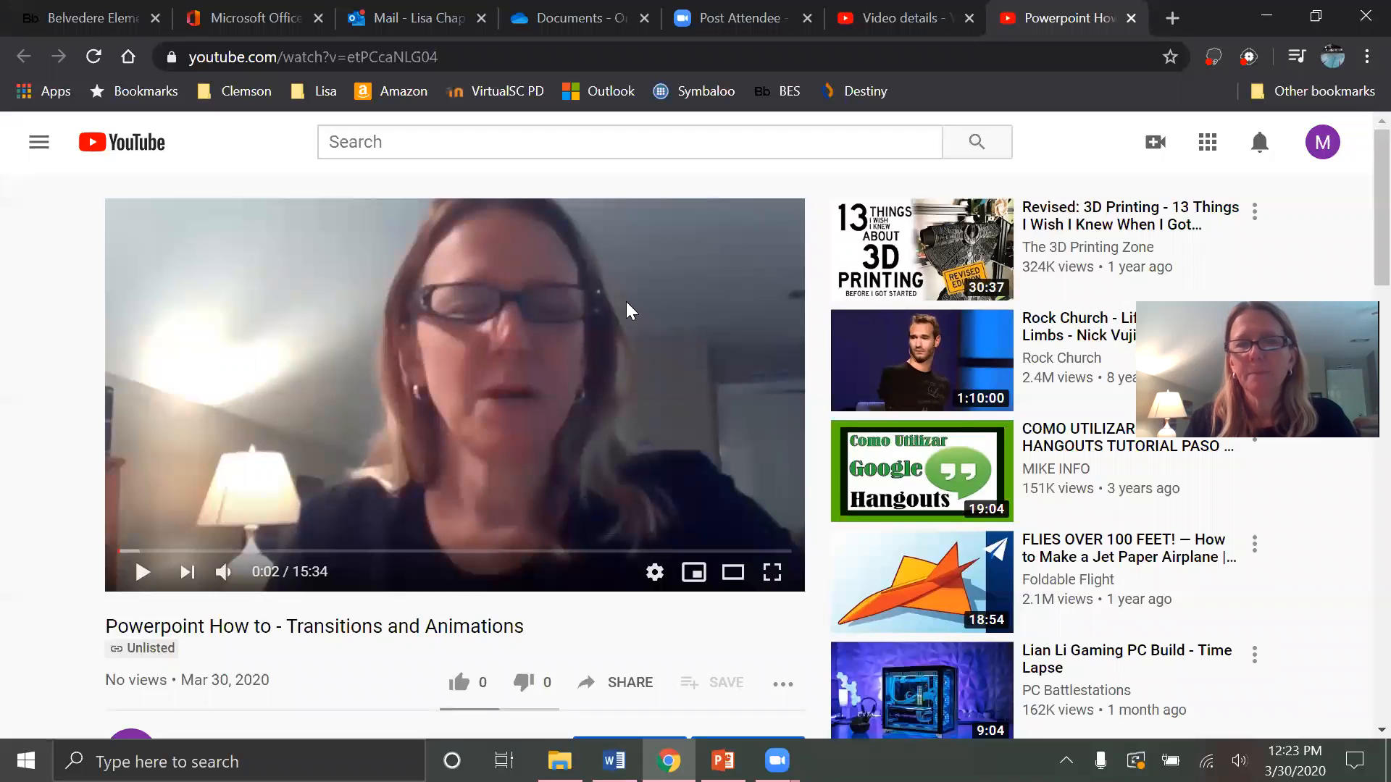
pyautogui.click(613, 681)
pyautogui.click(495, 349)
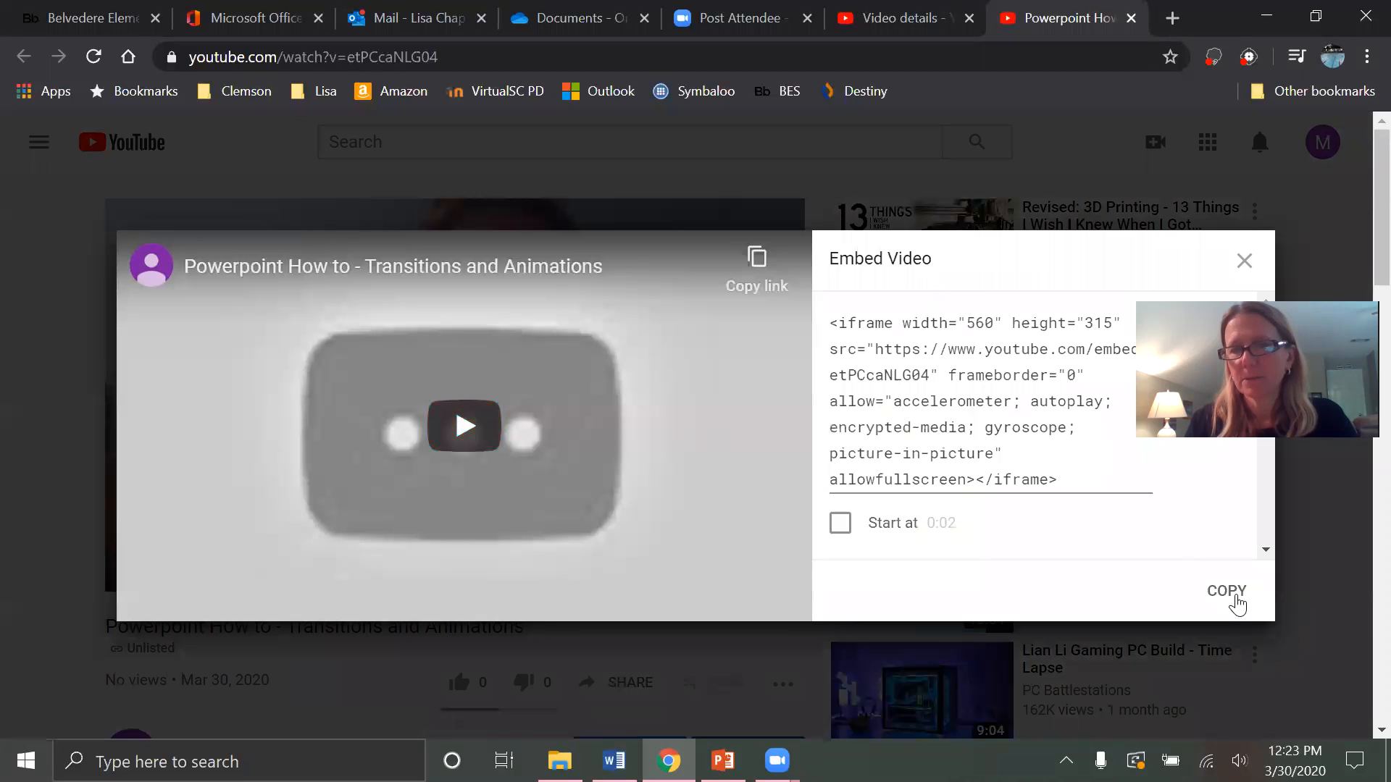
pyautogui.click(1234, 596)
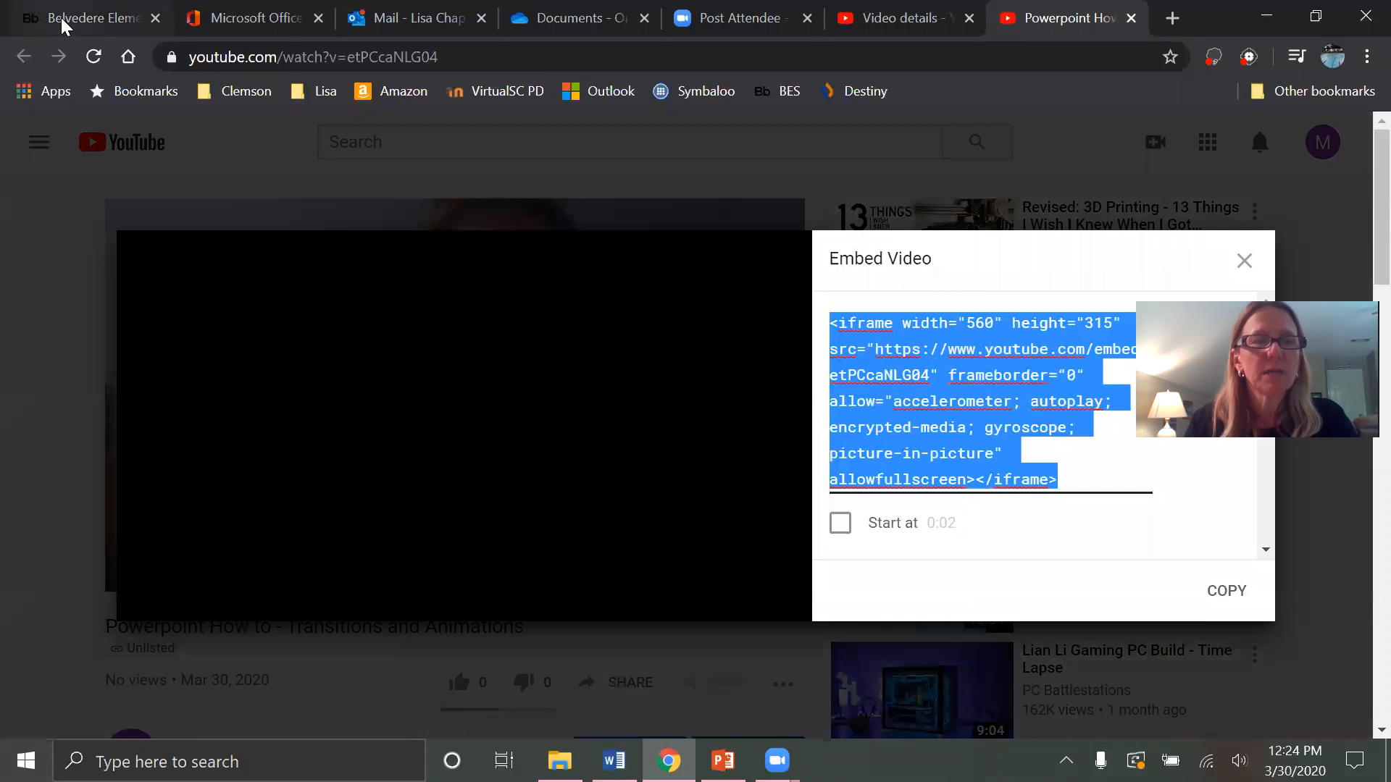
# Switch to the Belvedere Elementary School website and open its Site Manager.
pyautogui.click(61, 17)
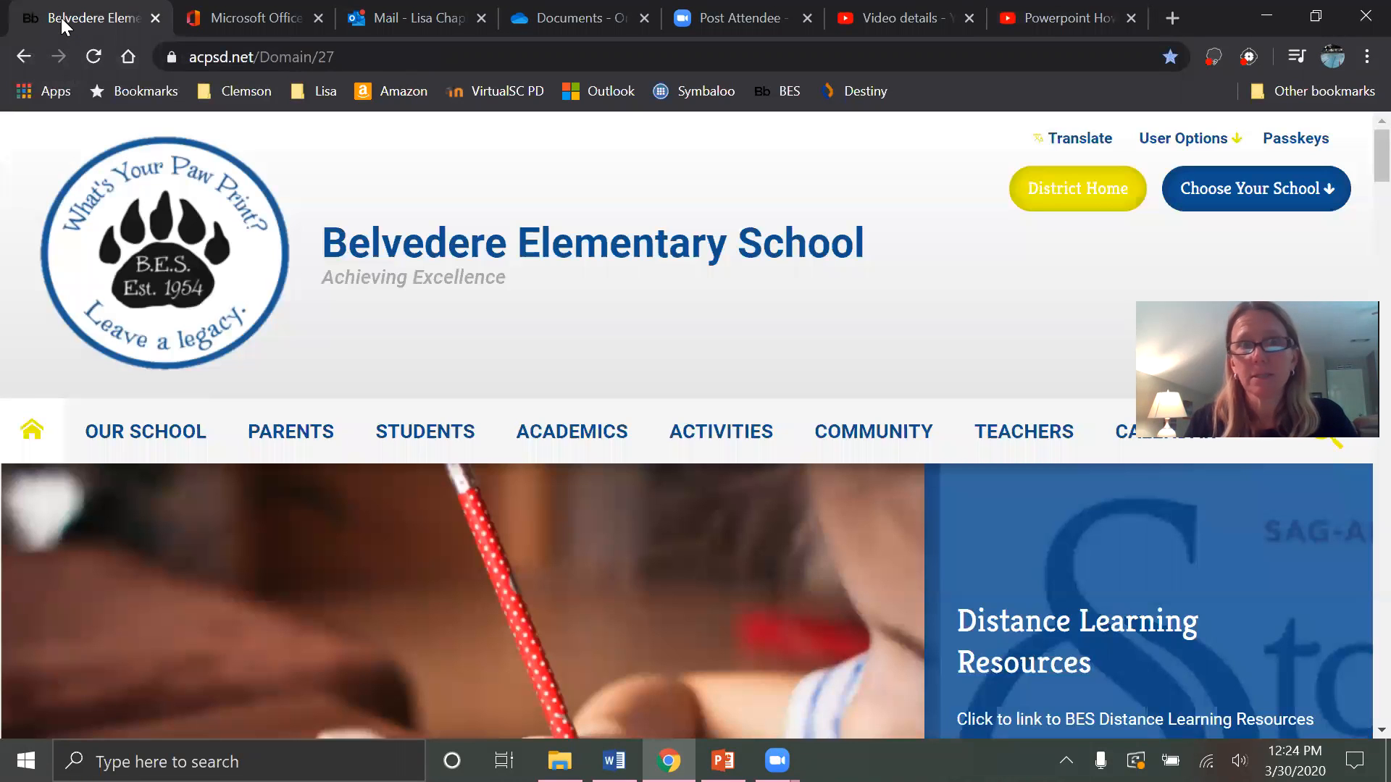
pyautogui.click(1207, 138)
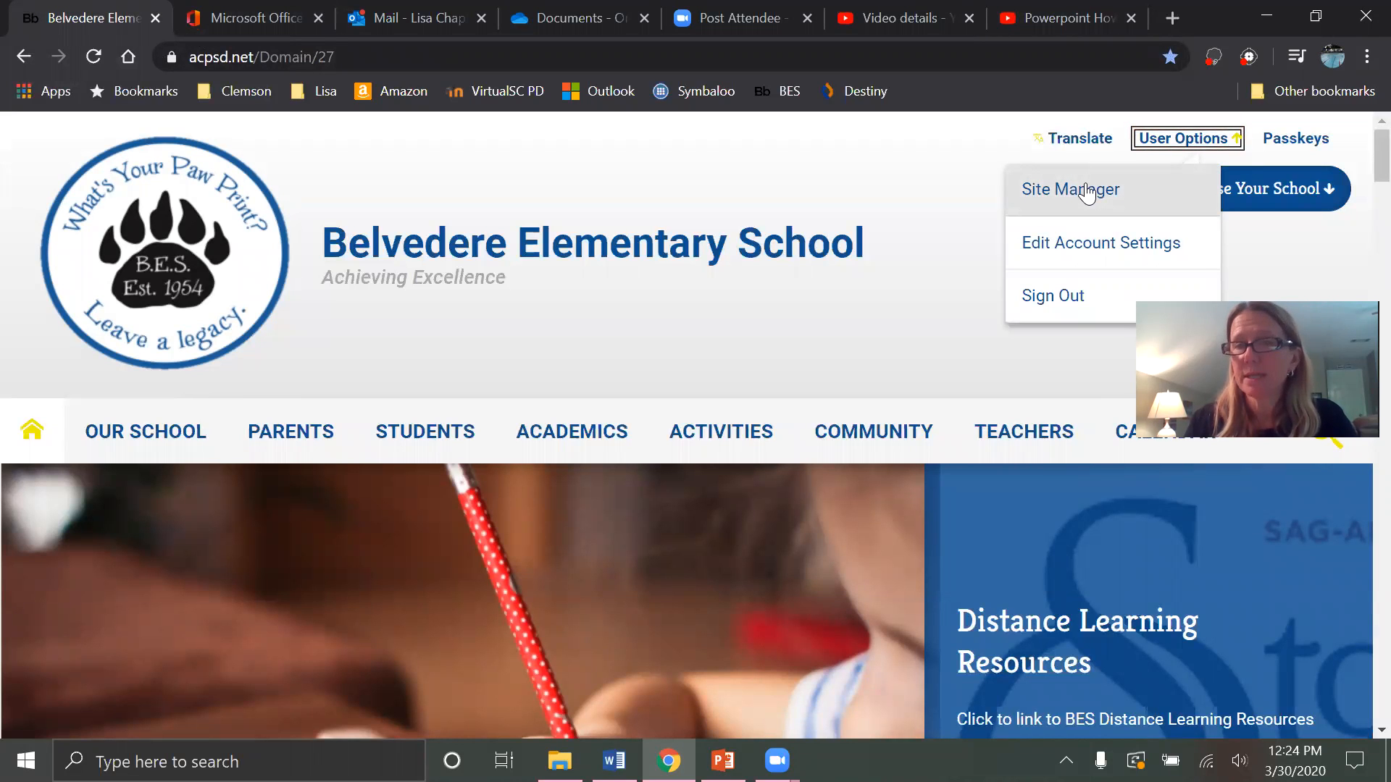
pyautogui.click(1087, 190)
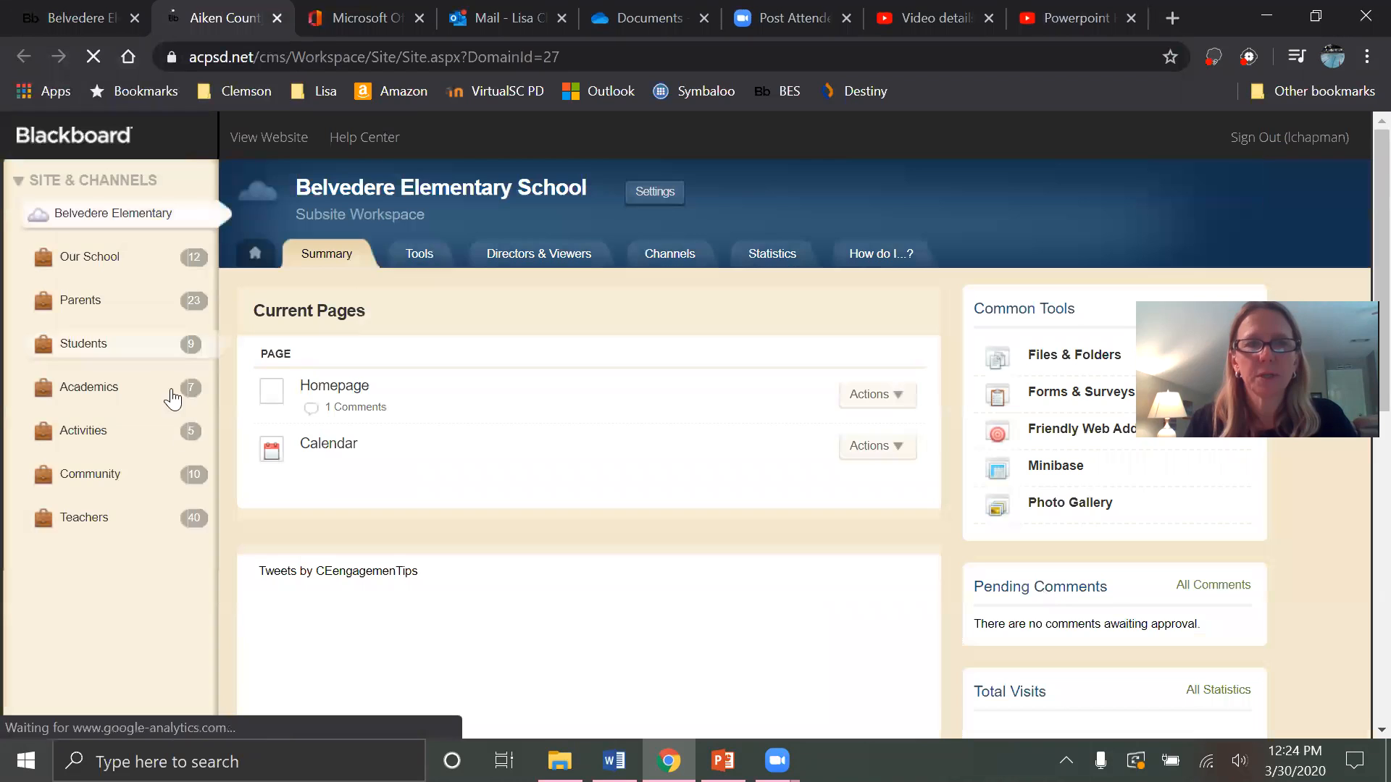
# Open the 3rd -5th Recorded Library Lessons page in the Media Center section of the Academics channel.
pyautogui.click(89, 392)
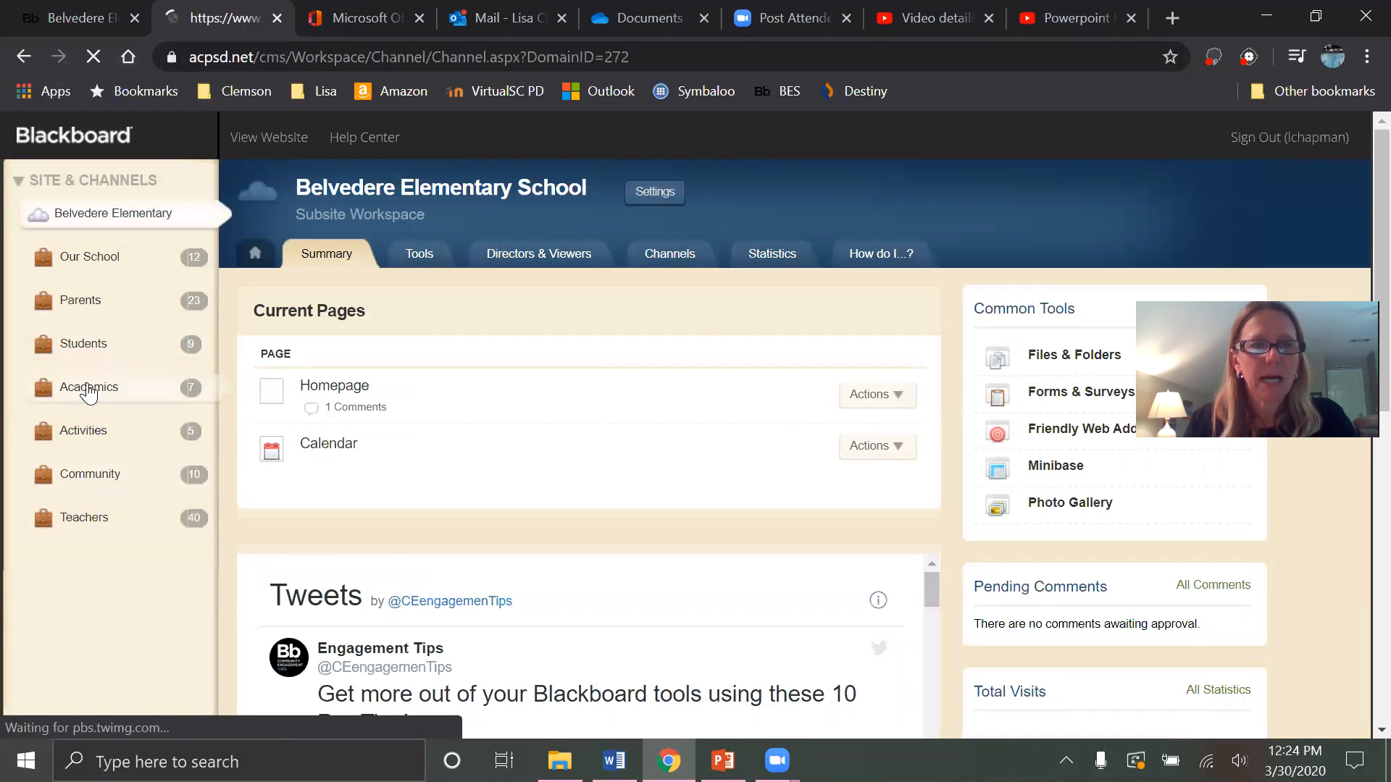
pyautogui.scroll(-2, 484, 459)
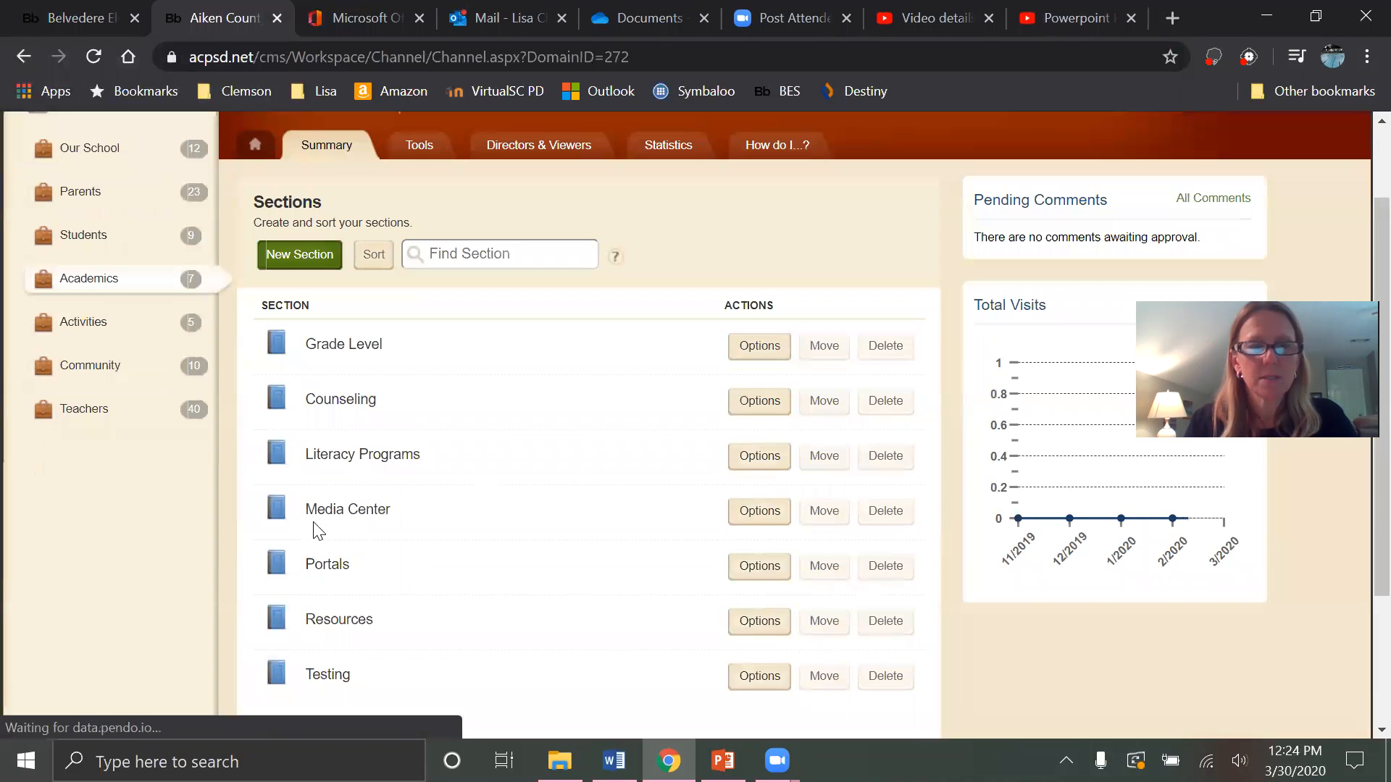
pyautogui.click(334, 519)
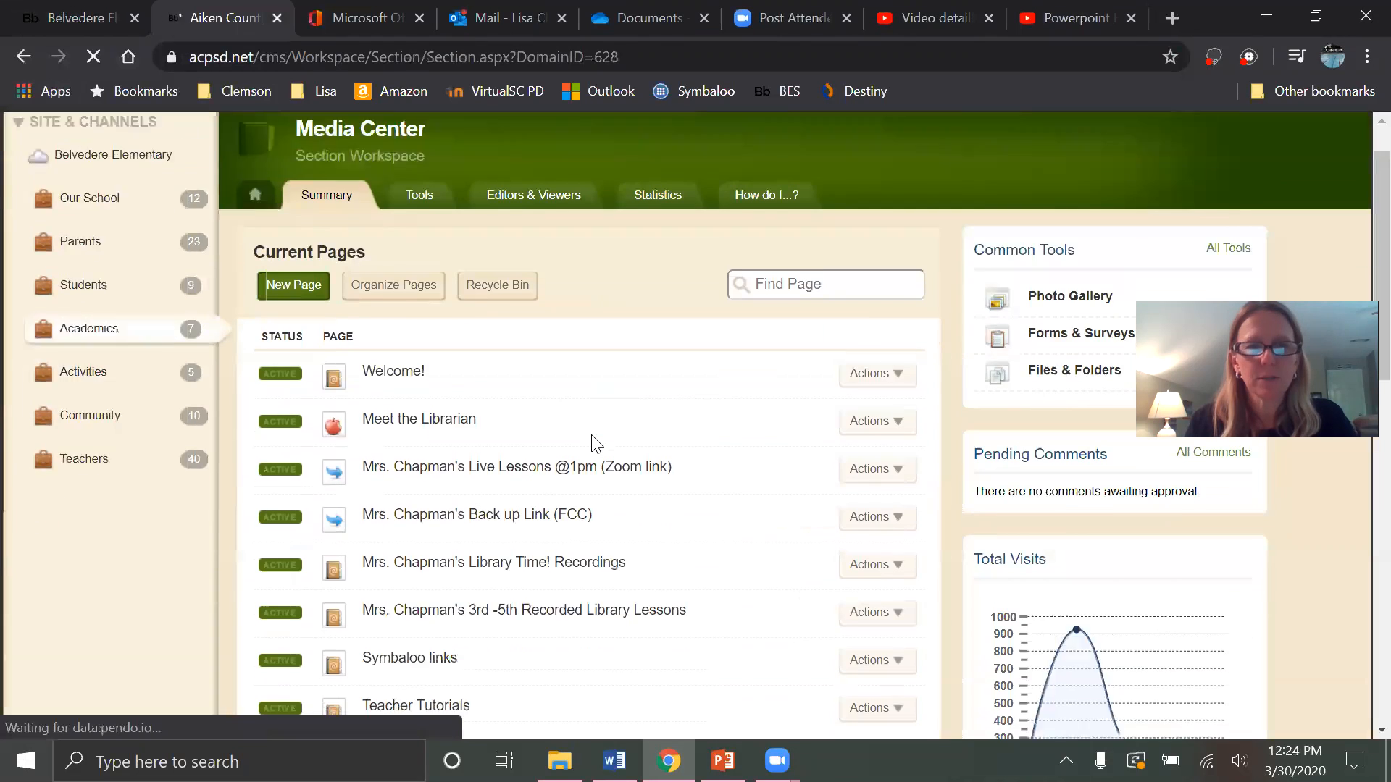
pyautogui.scroll(-1, 591, 442)
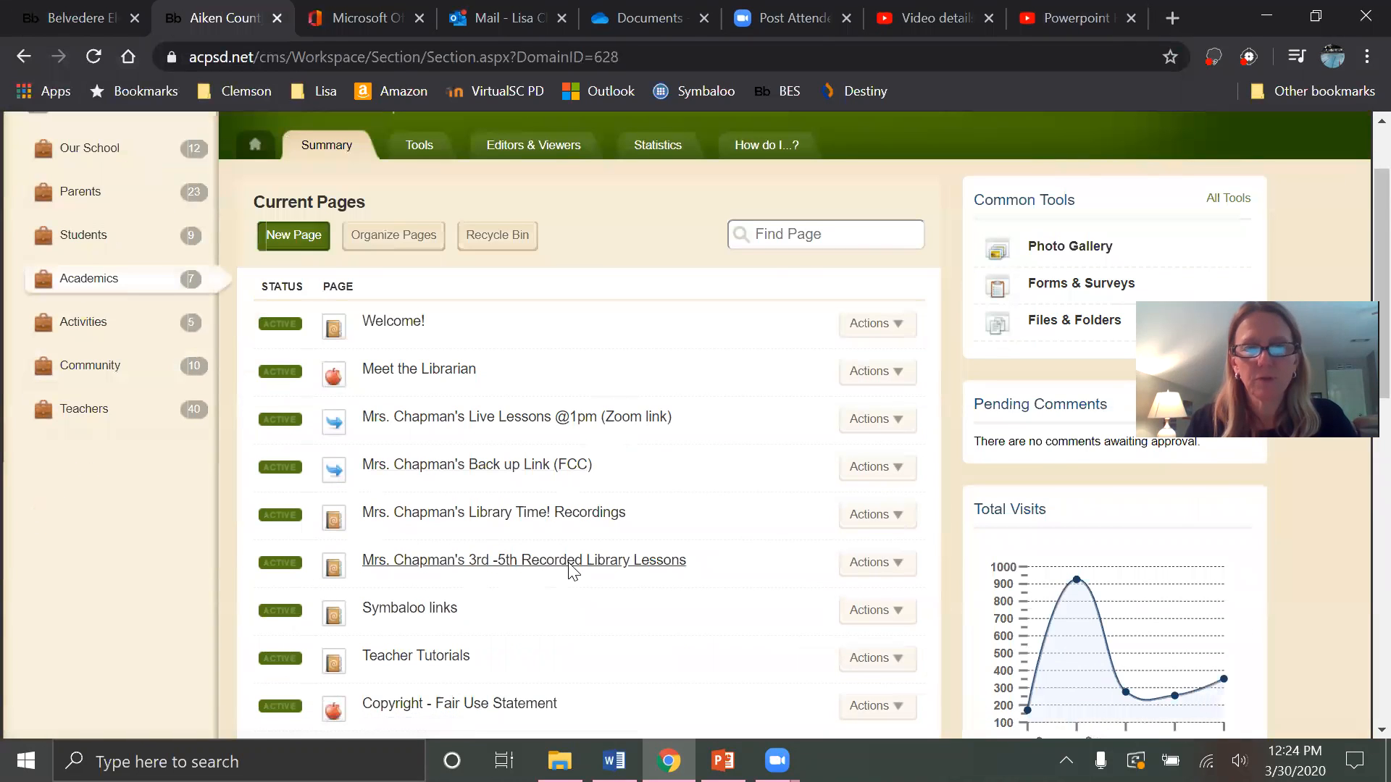
pyautogui.click(571, 561)
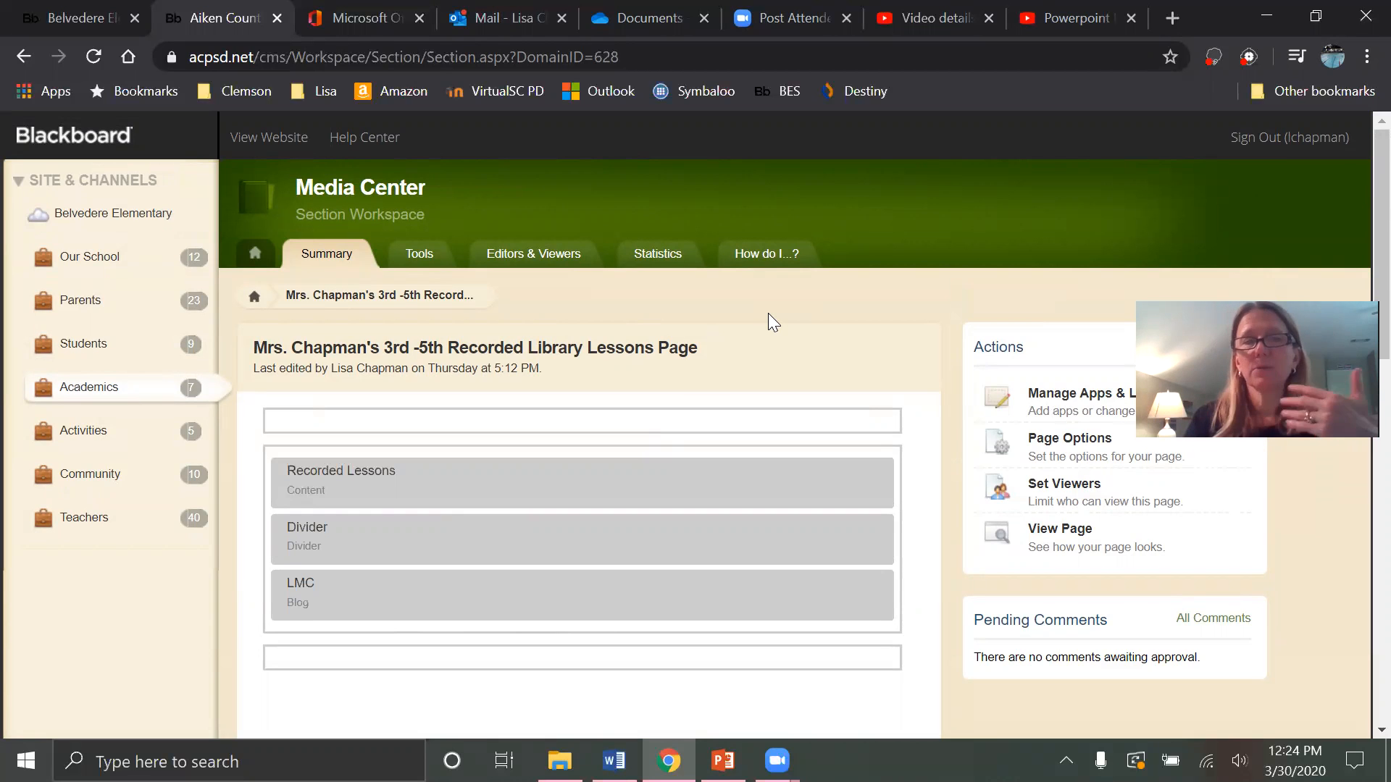
# Open the page's LMC blog and create a new posting.
pyautogui.click(348, 616)
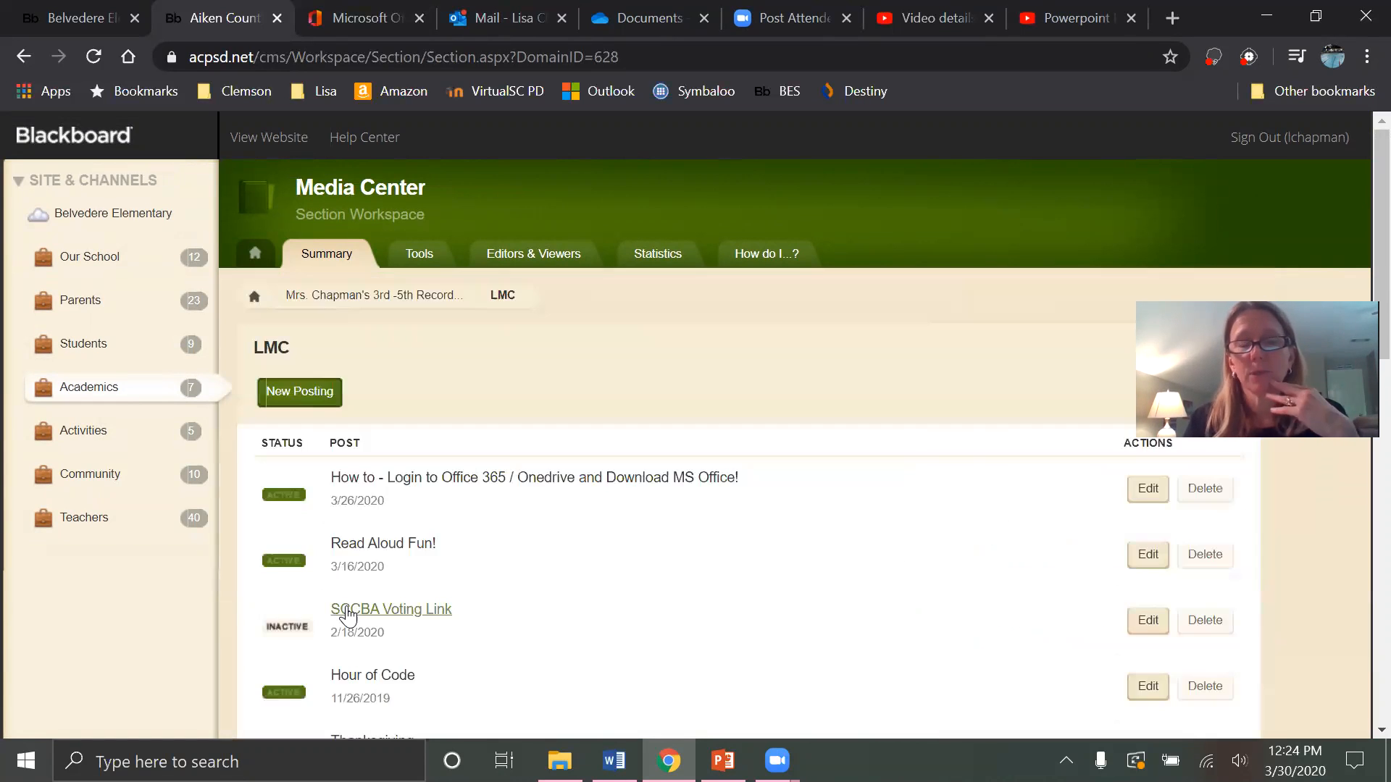
pyautogui.scroll(-3, 659, 508)
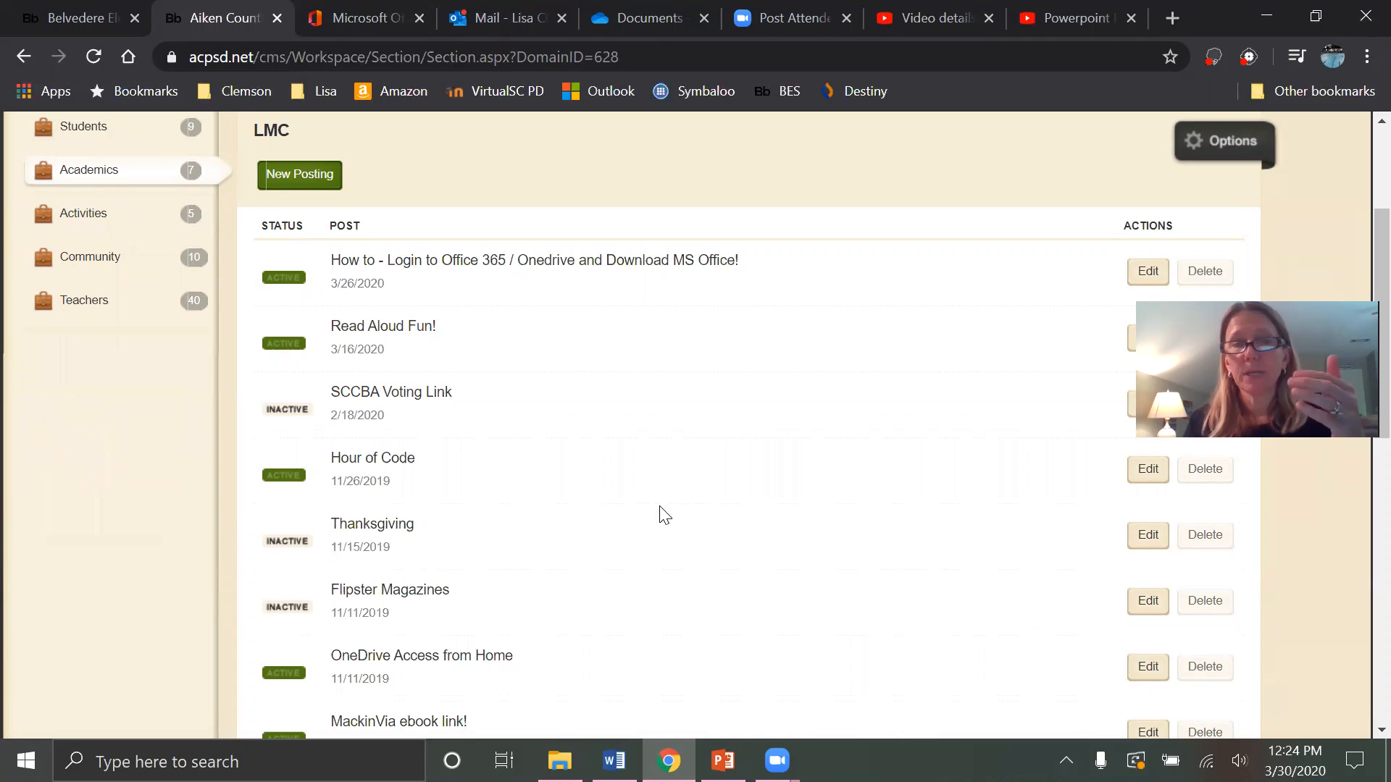
pyautogui.click(316, 175)
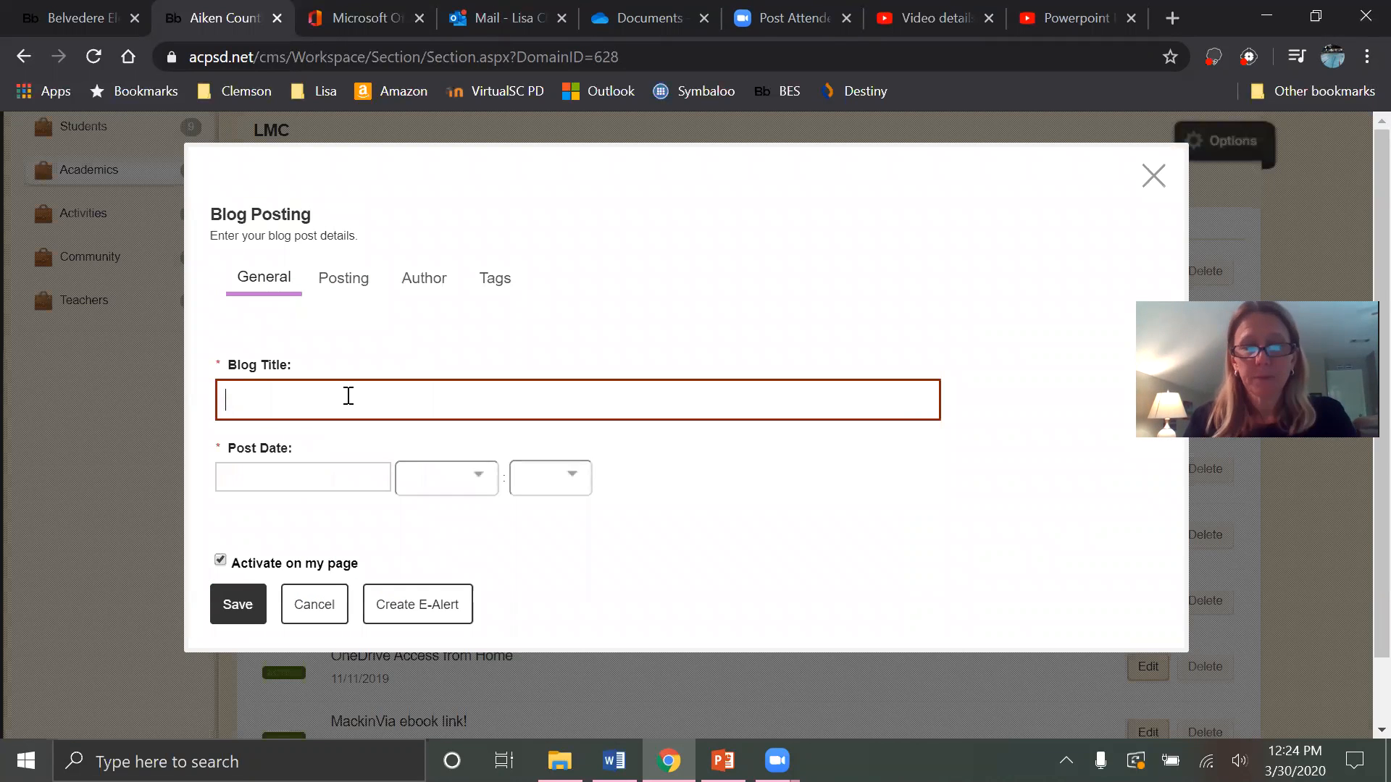
pyautogui.write('HO')
pyautogui.press('BackSpace')
pyautogui.write('ot')
pyautogui.press('BackSpace')
pyautogui.write('w to - ')
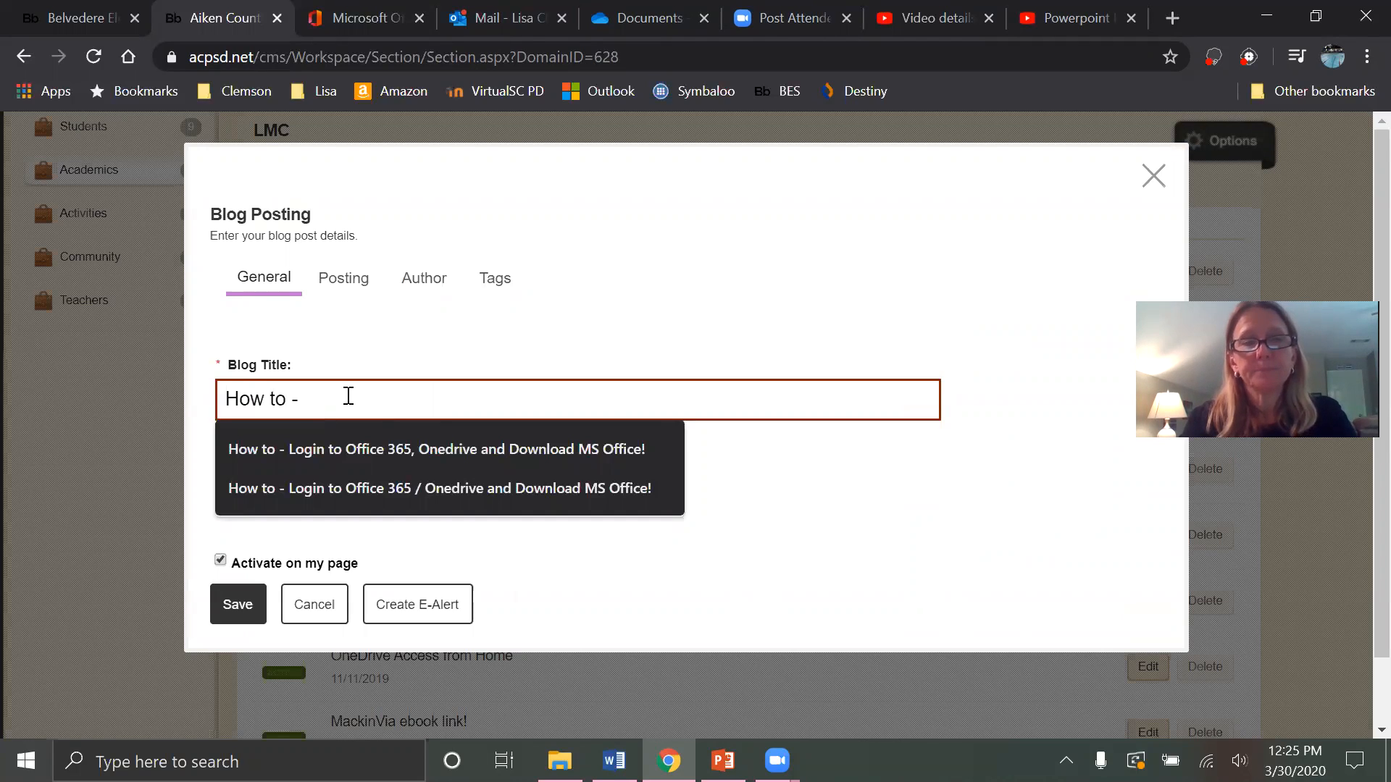
pyautogui.write('P')
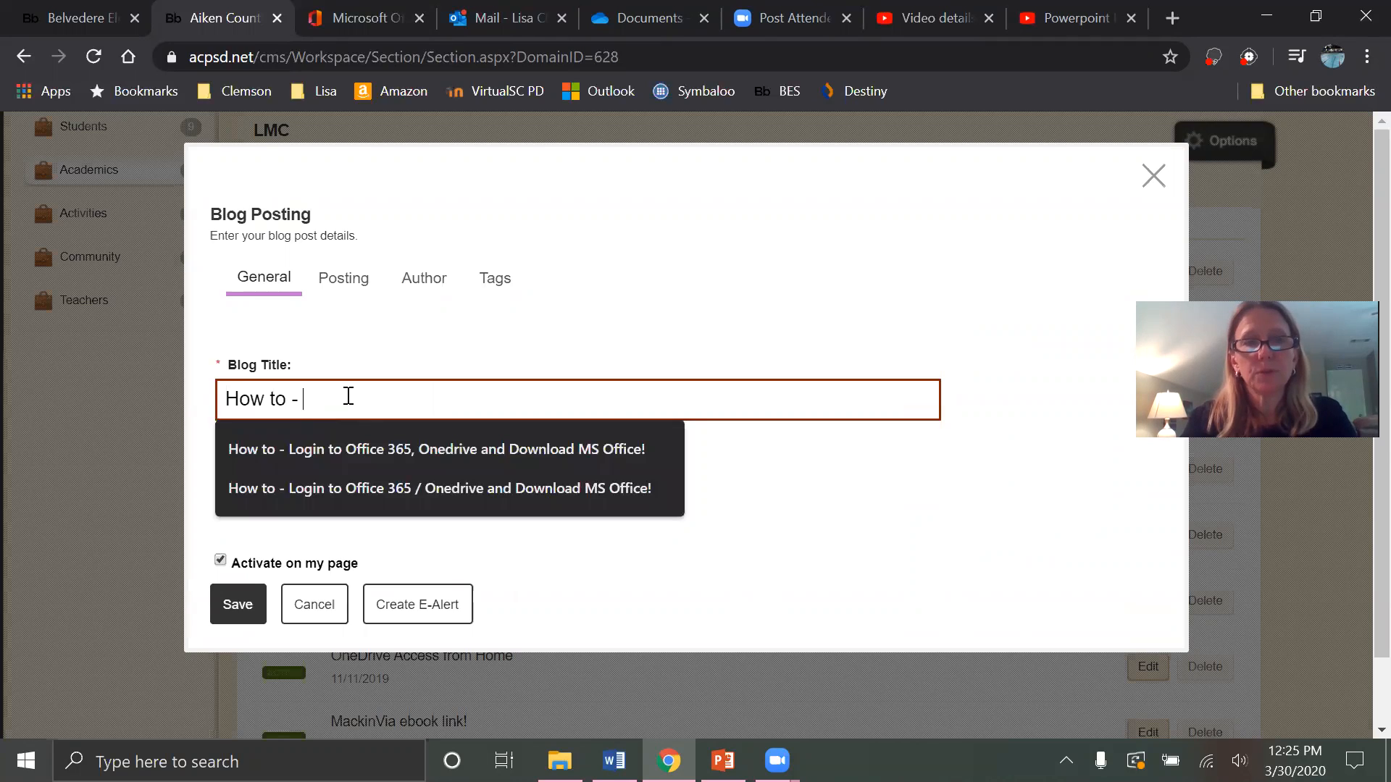
pyautogui.write('Use')
pyautogui.press('BackSpace')
pyautogui.press('BackSpace')
pyautogui.press('BackSpace')
pyautogui.press('BackSpace')
pyautogui.press('BackSpace')
pyautogui.press('BackSpace')
pyautogui.press('BackSpace')
pyautogui.press('BackSpace')
pyautogui.press('BackSpace')
pyautogui.press('BackSpace')
pyautogui.press('BackSpace')
pyautogui.press('BackSpace')
# Enter "Powerpoint How to - Transitions and Animations" as the title of the new blog posting.
pyautogui.write('Pow')
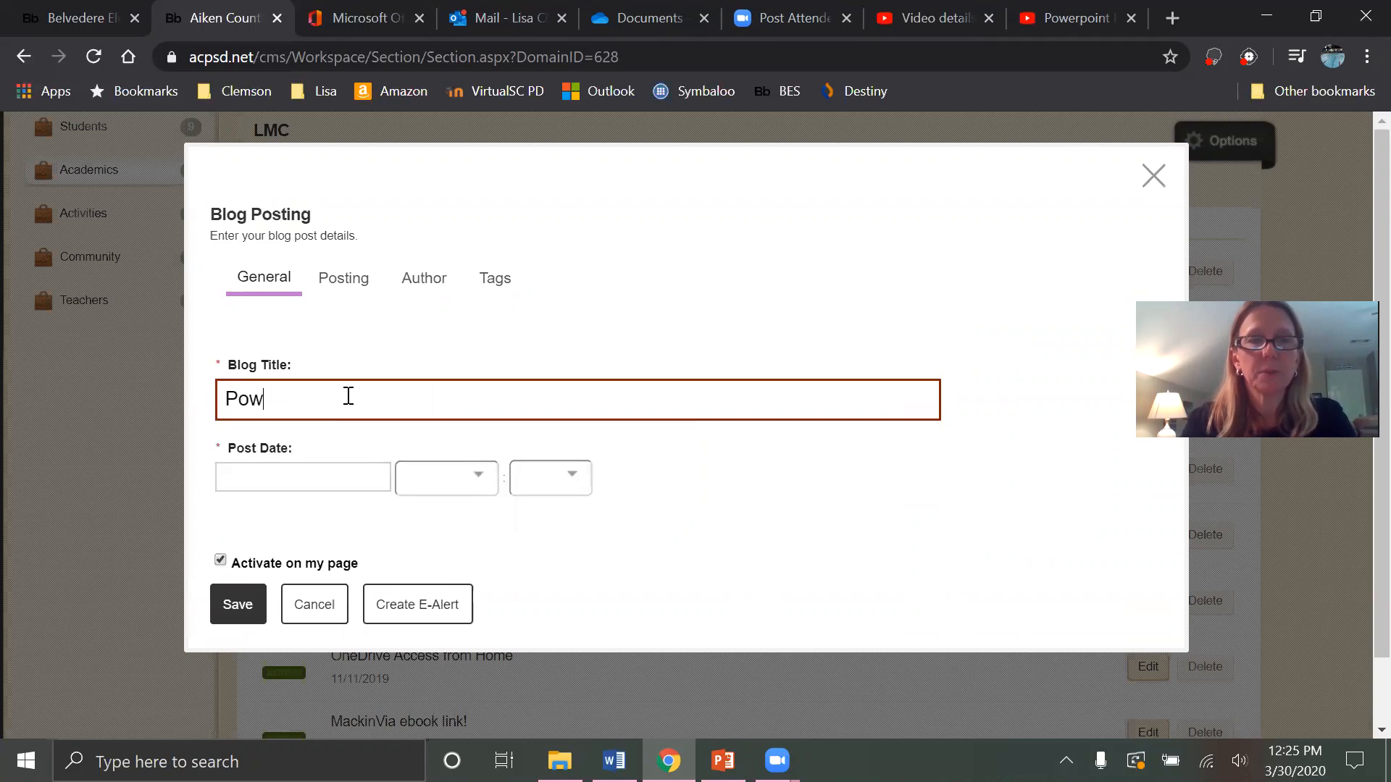
pyautogui.write('erpoint How to - Tran')
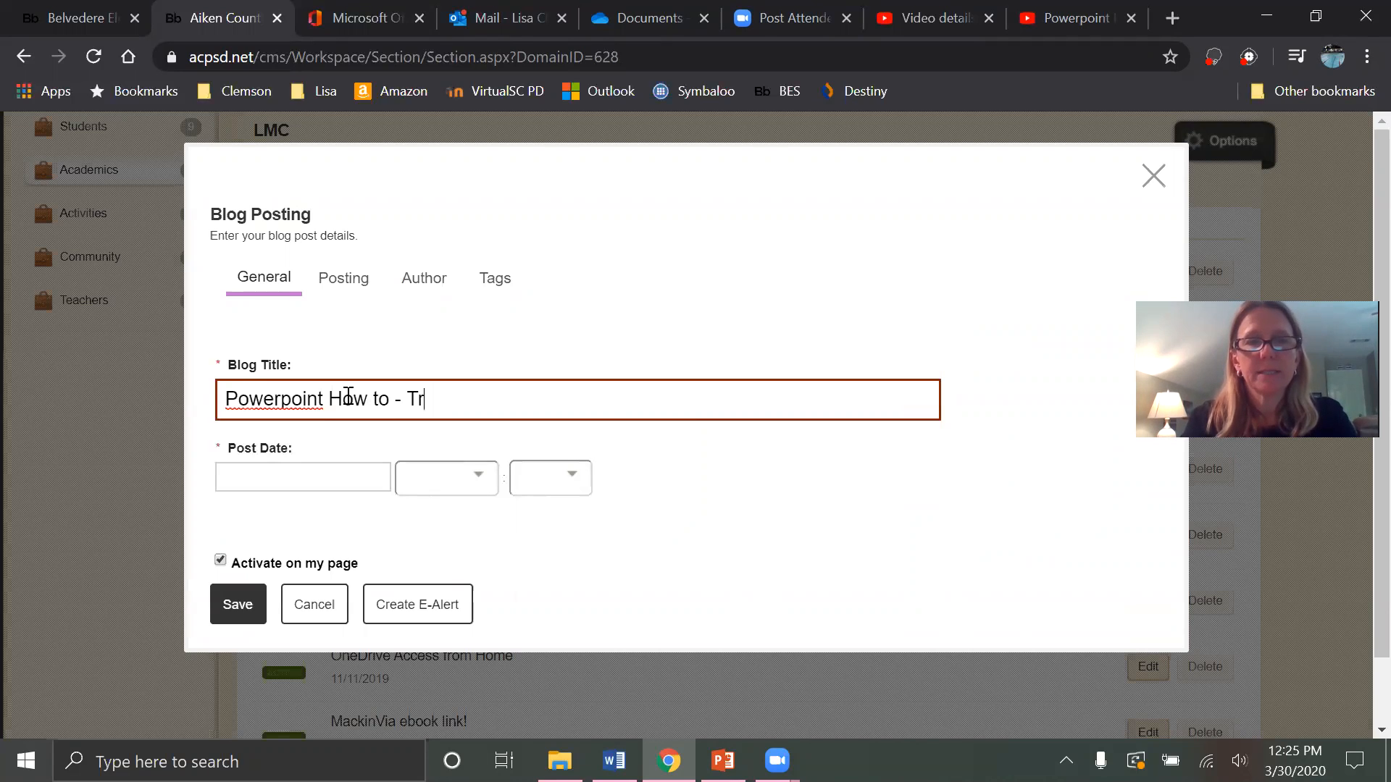
pyautogui.press('BackSpace')
pyautogui.write('ansition')
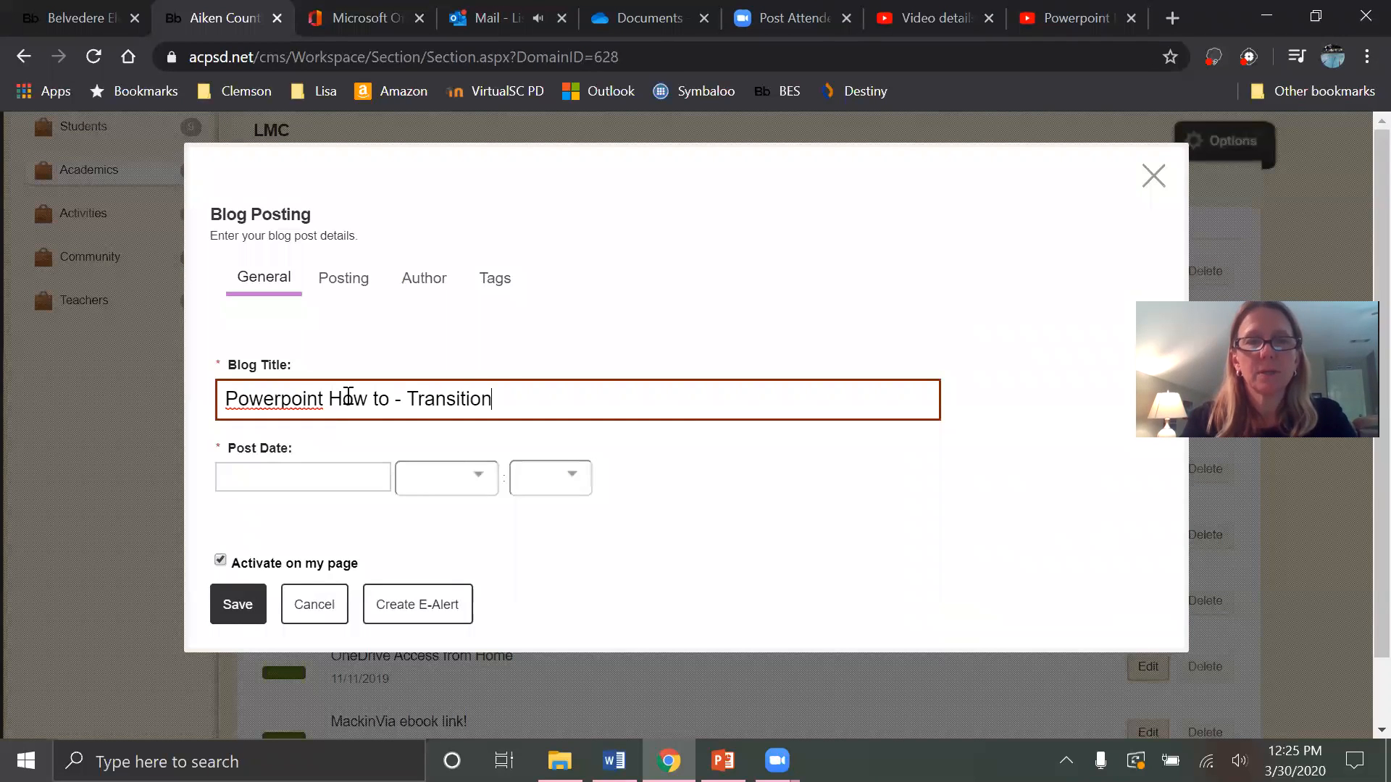
pyautogui.write('s and Ani')
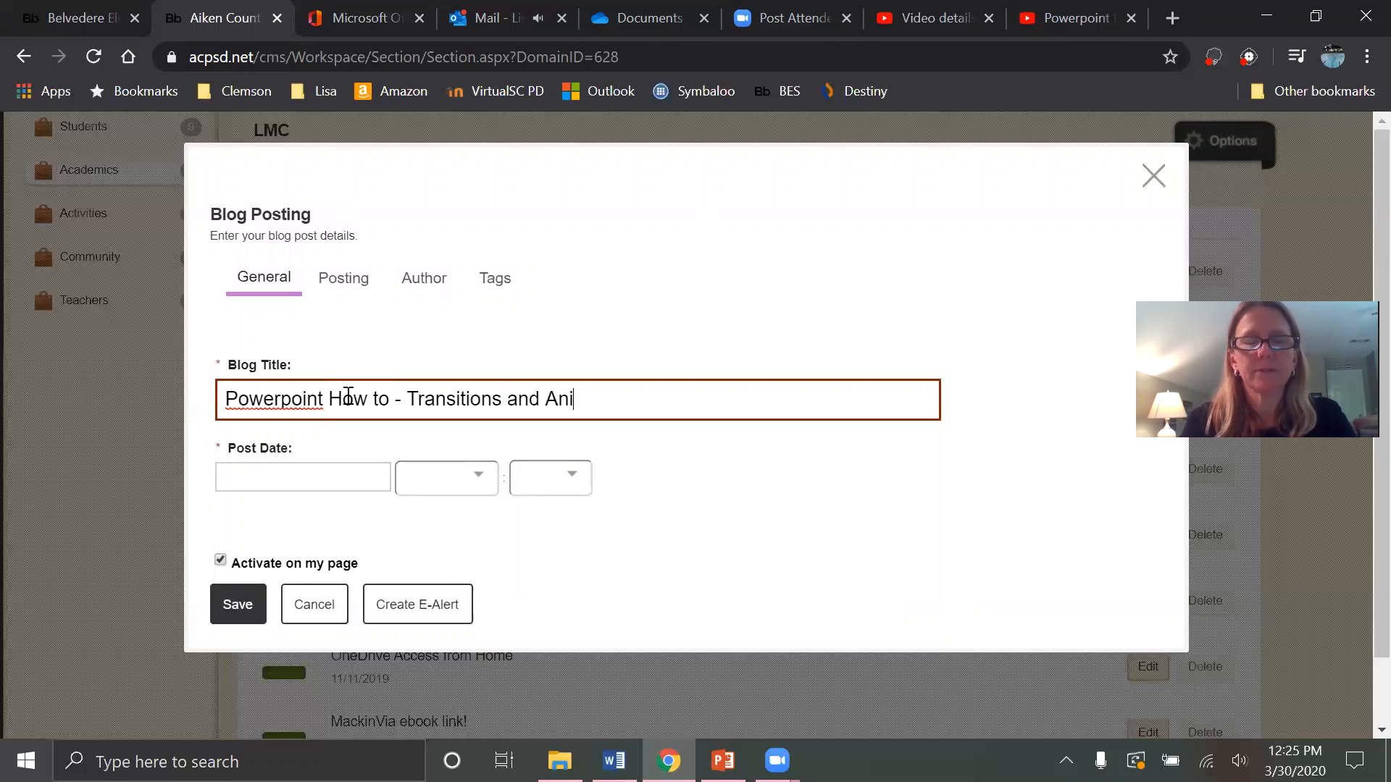
pyautogui.write('mations')
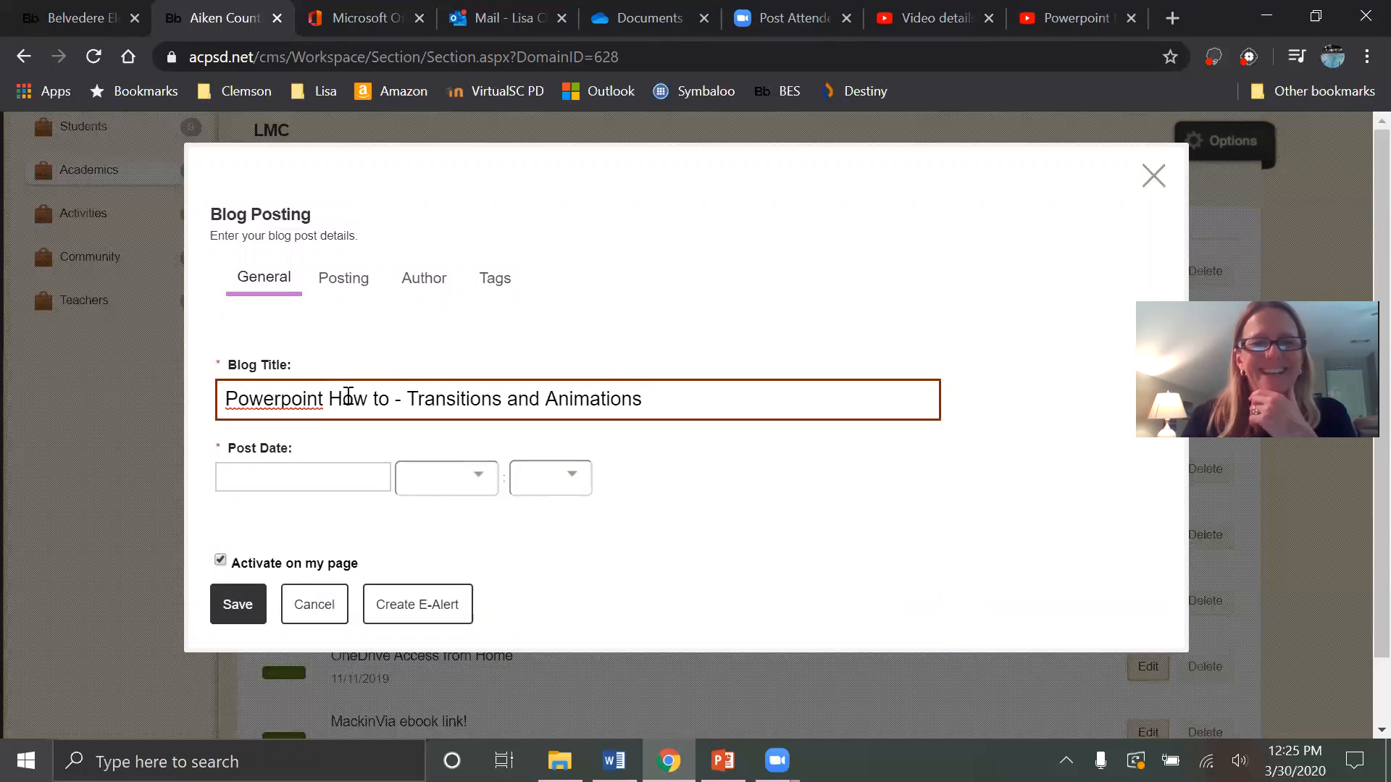
# Set the blog posting's post date to 03/30/2020.
pyautogui.click(247, 480)
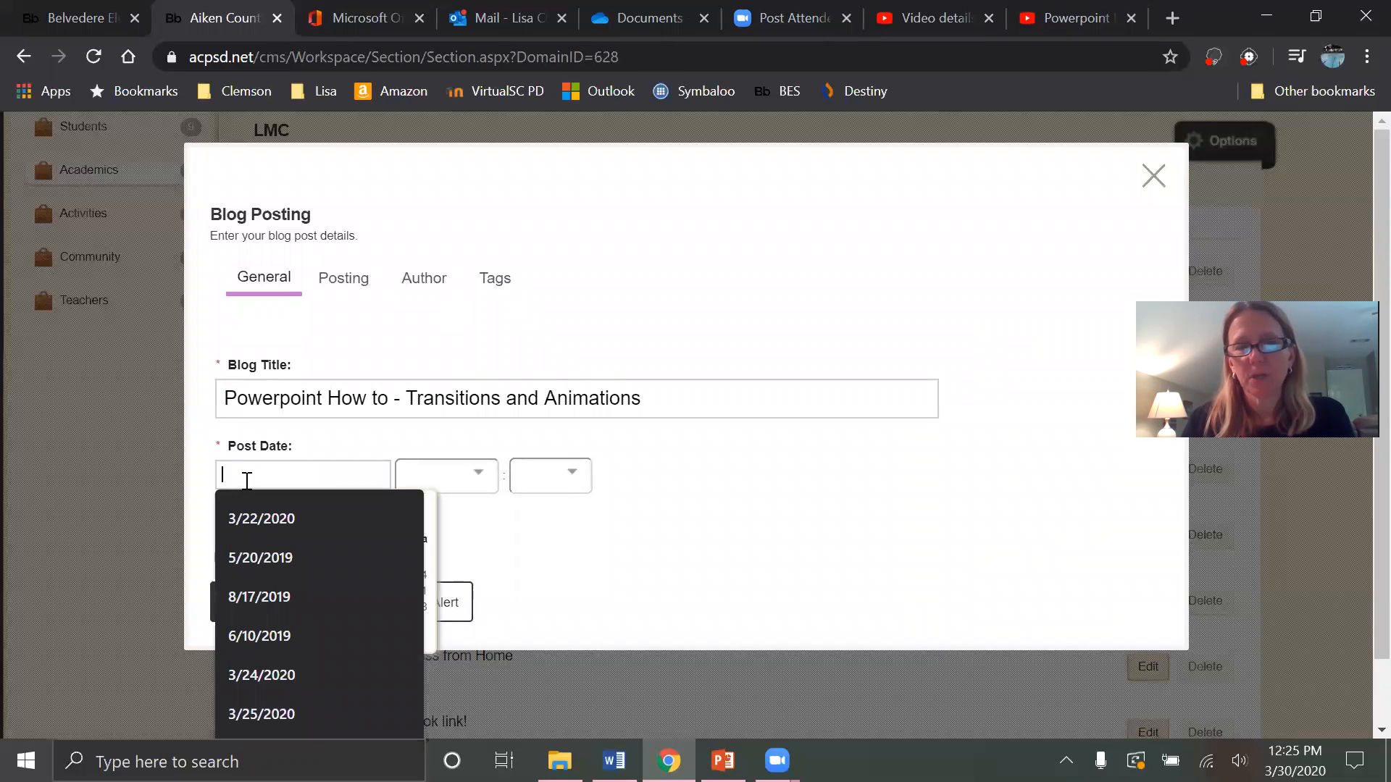
pyautogui.click(432, 515)
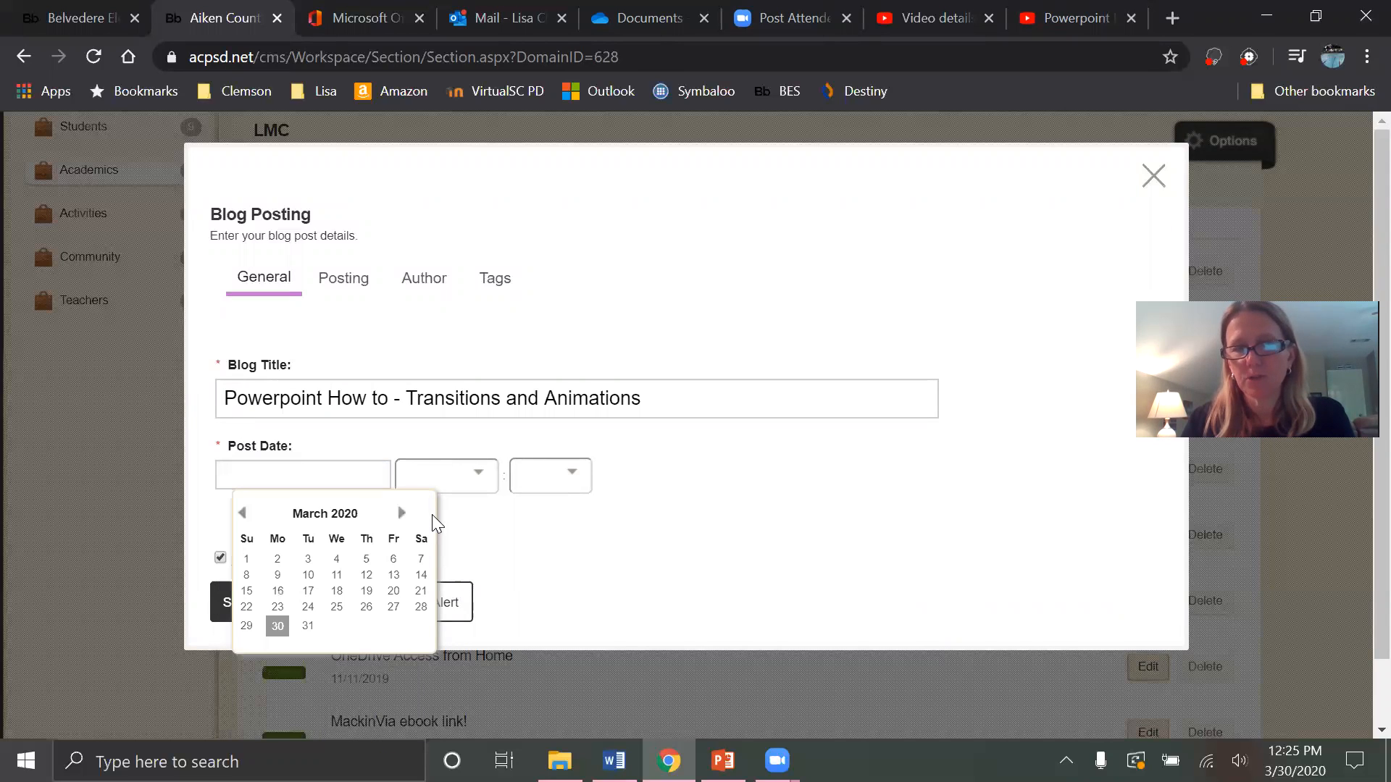
pyautogui.click(278, 626)
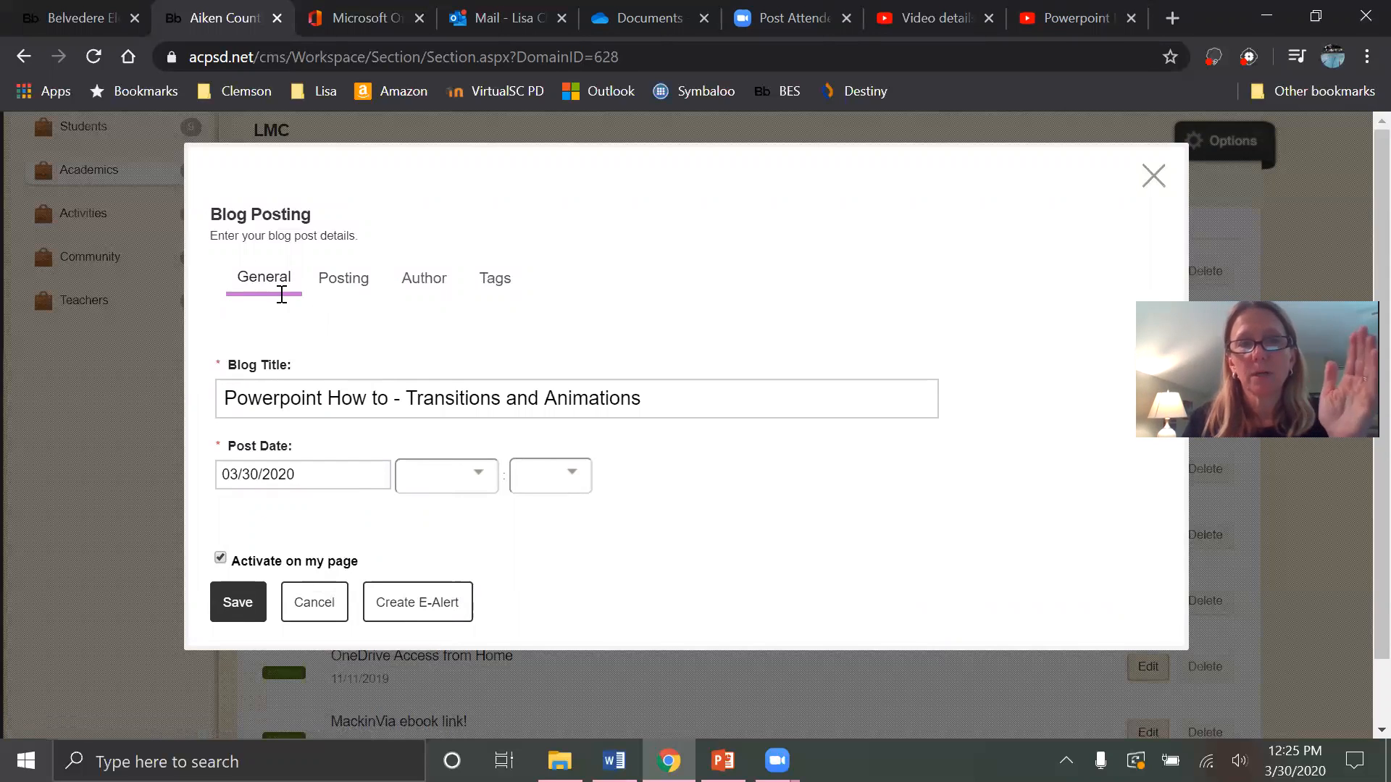
# Write the posting's body text: "Watch the video below to learn more about adding transitions and animations in Powerpoint.".
pyautogui.click(355, 281)
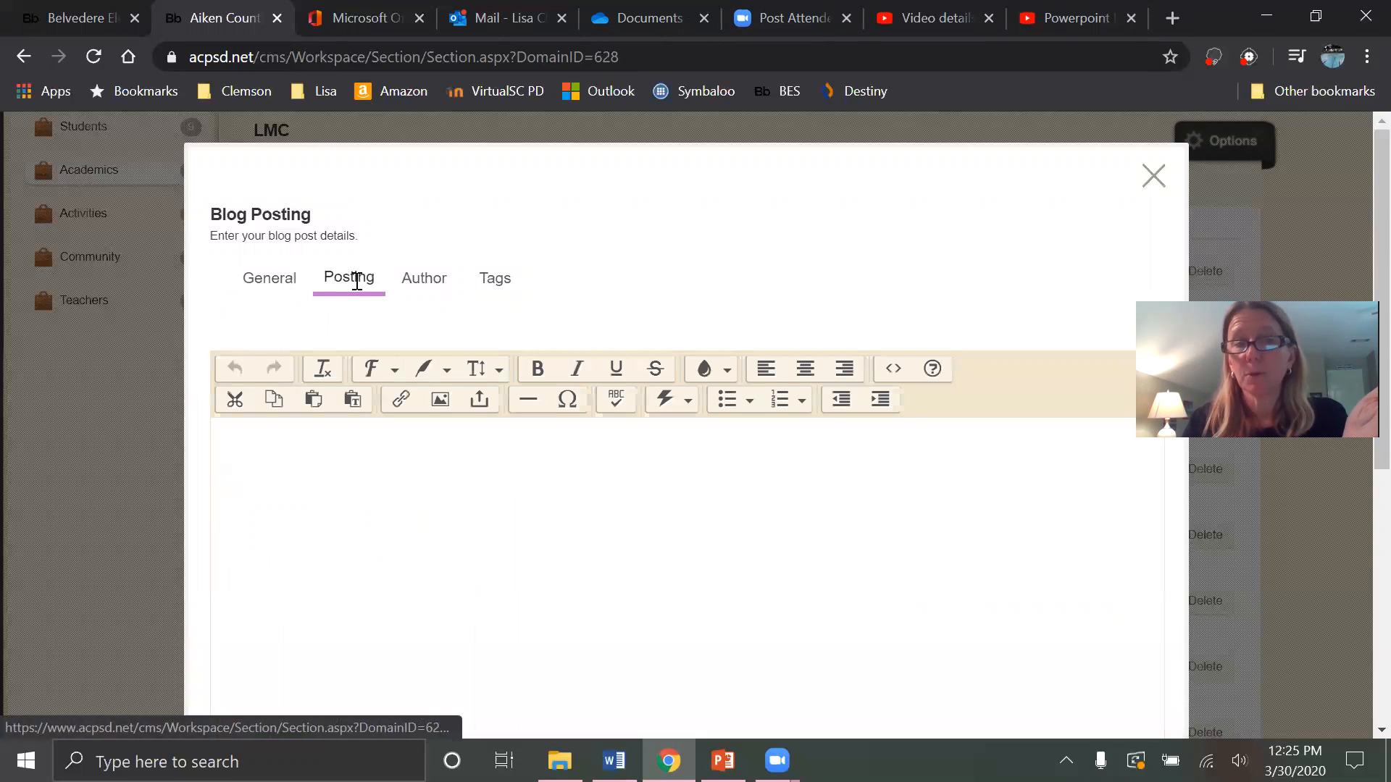
pyautogui.click(300, 440)
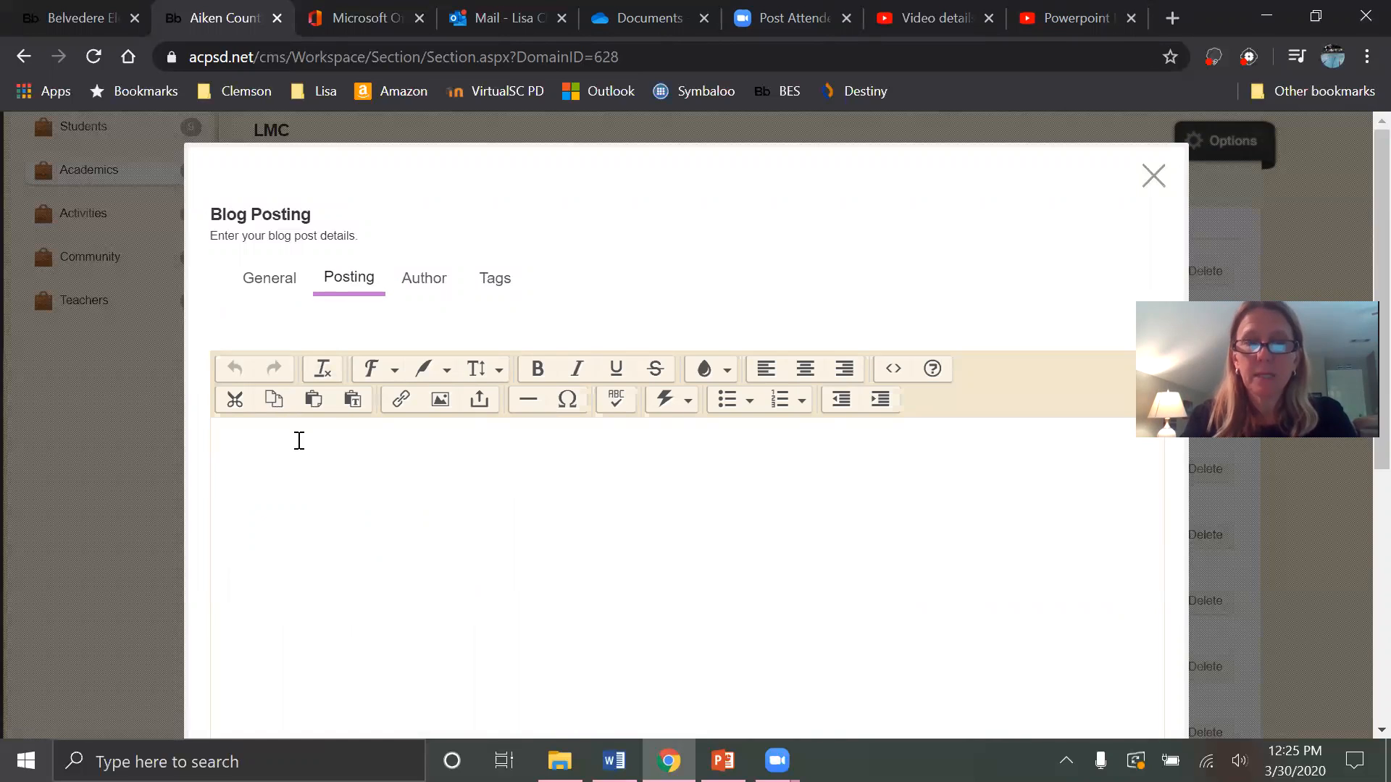
pyautogui.write('Watch th')
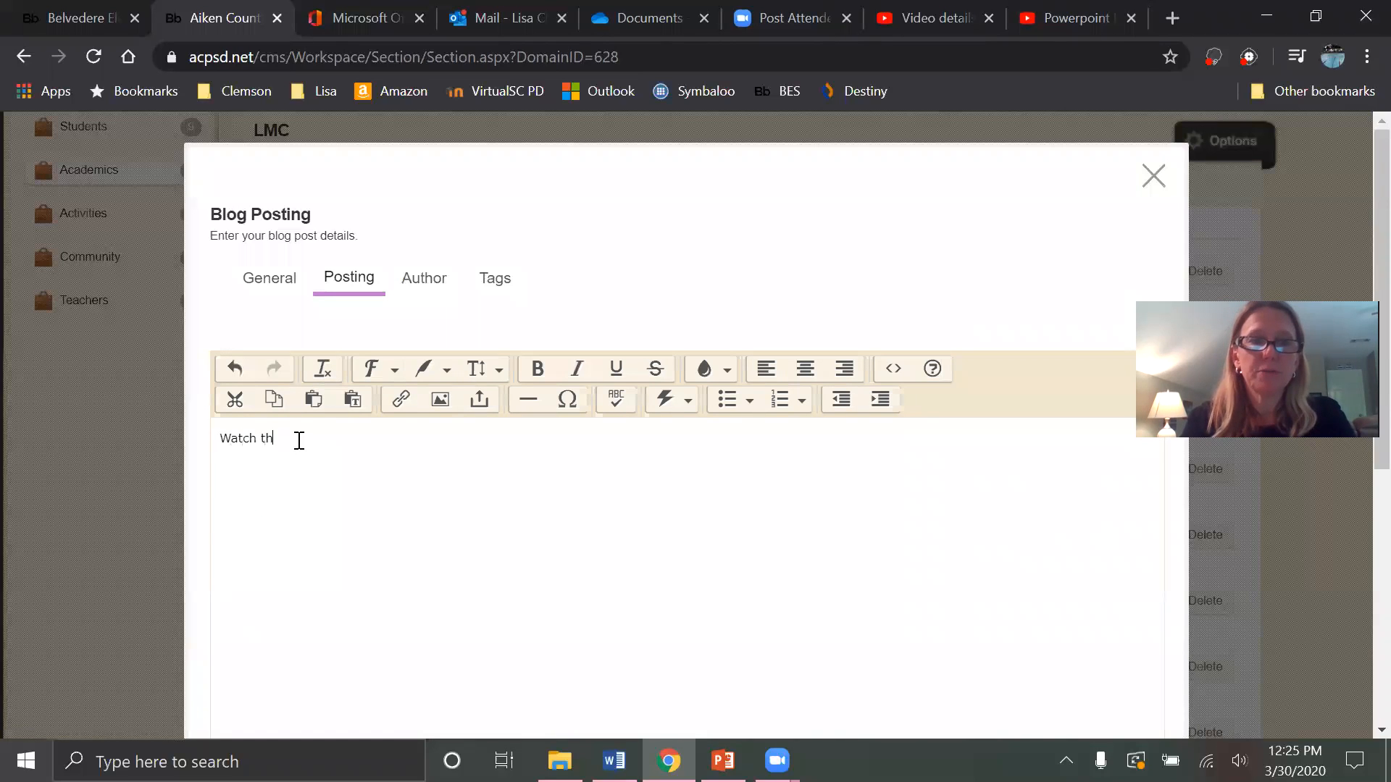
pyautogui.write('e video b')
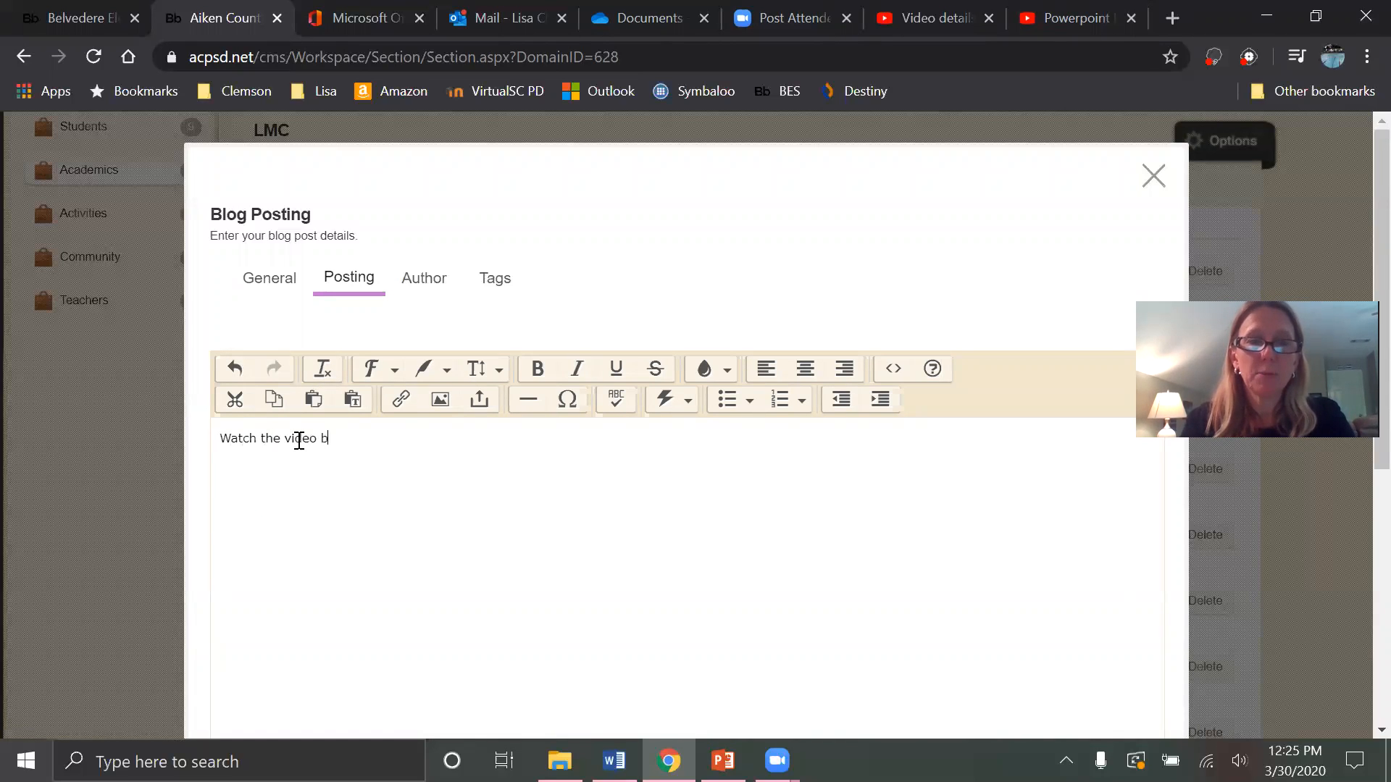
pyautogui.write('elow to learn m')
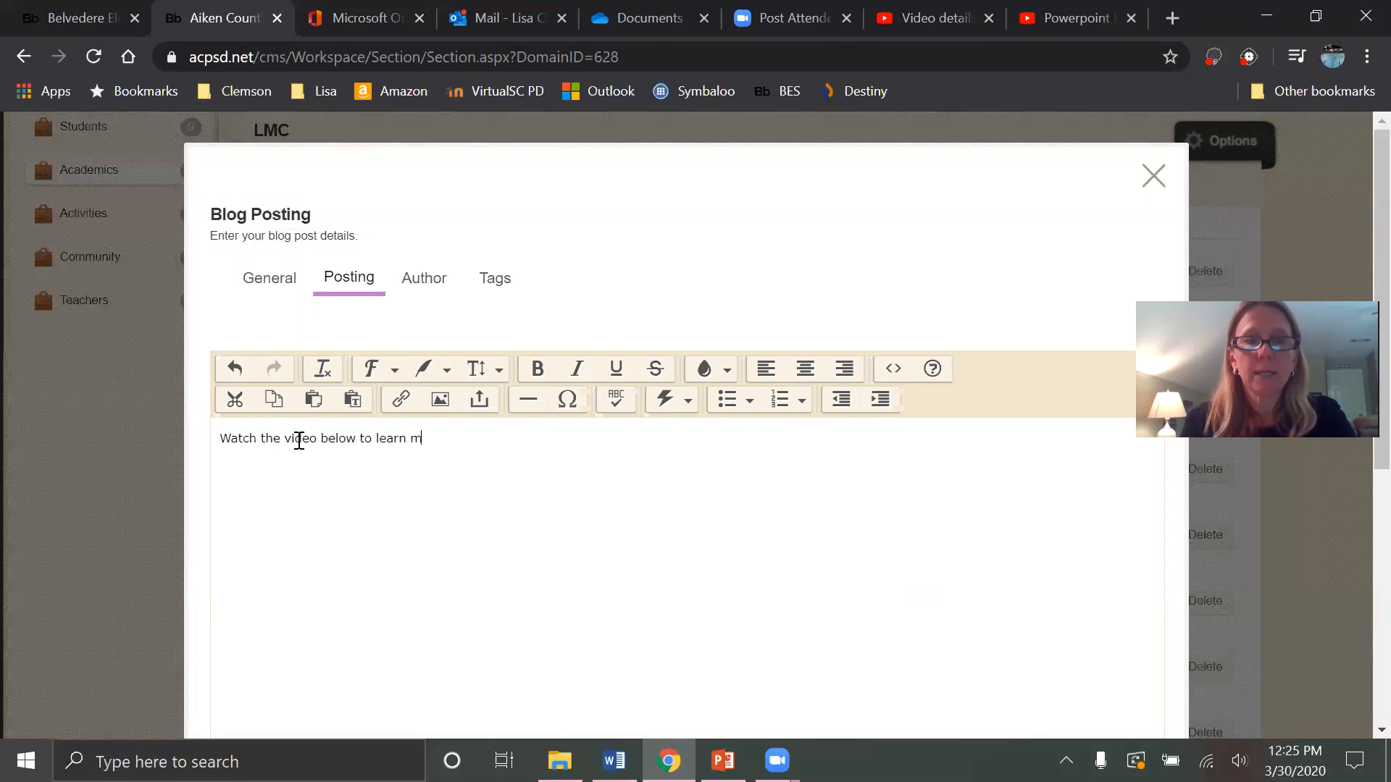
pyautogui.write('ore about Th')
pyautogui.press('BackSpace')
pyautogui.press('BackSpace')
pyautogui.write('transitions and animations in Powerpoint.')
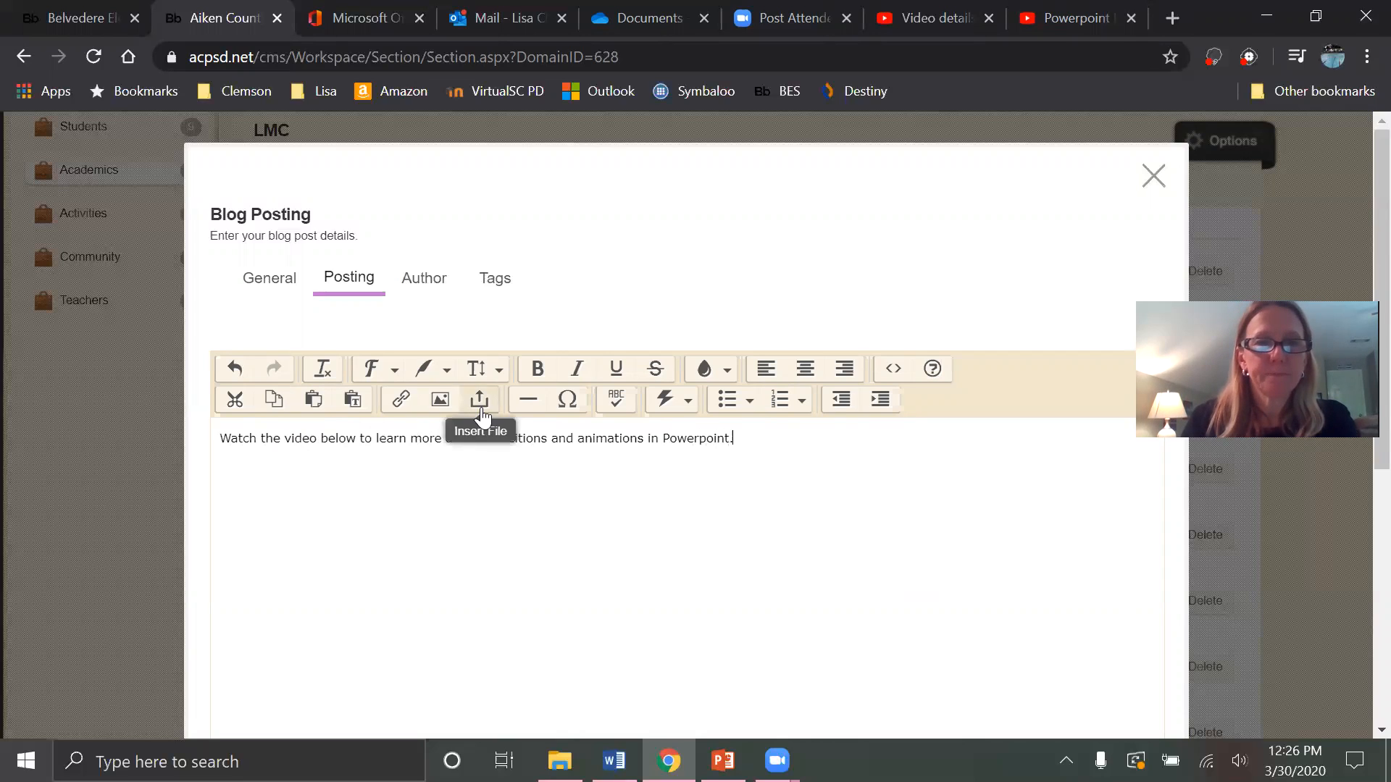
pyautogui.click(481, 438)
pyautogui.write('adding')
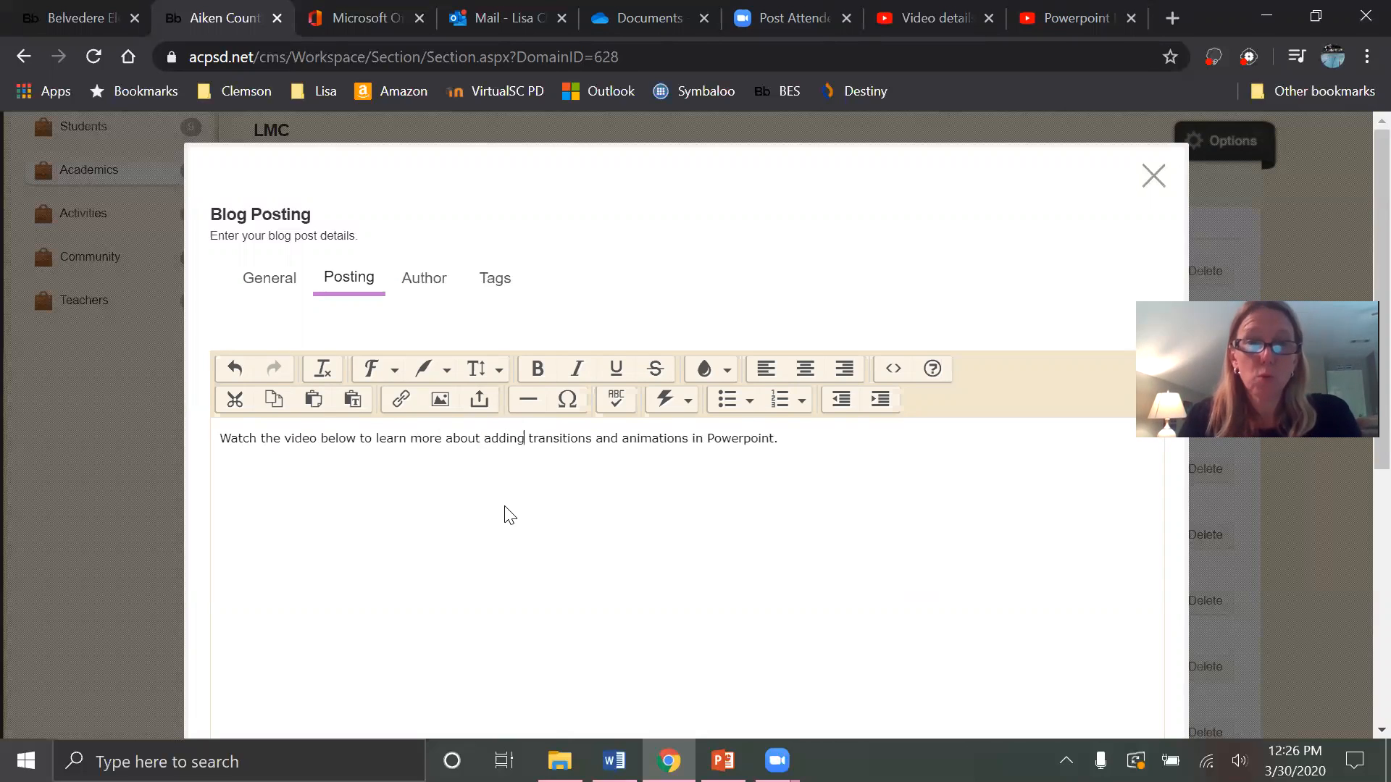
# Add a new line below the text and insert the copied YouTube iframe embed code at the end of the posting's source code.
pyautogui.click(814, 441)
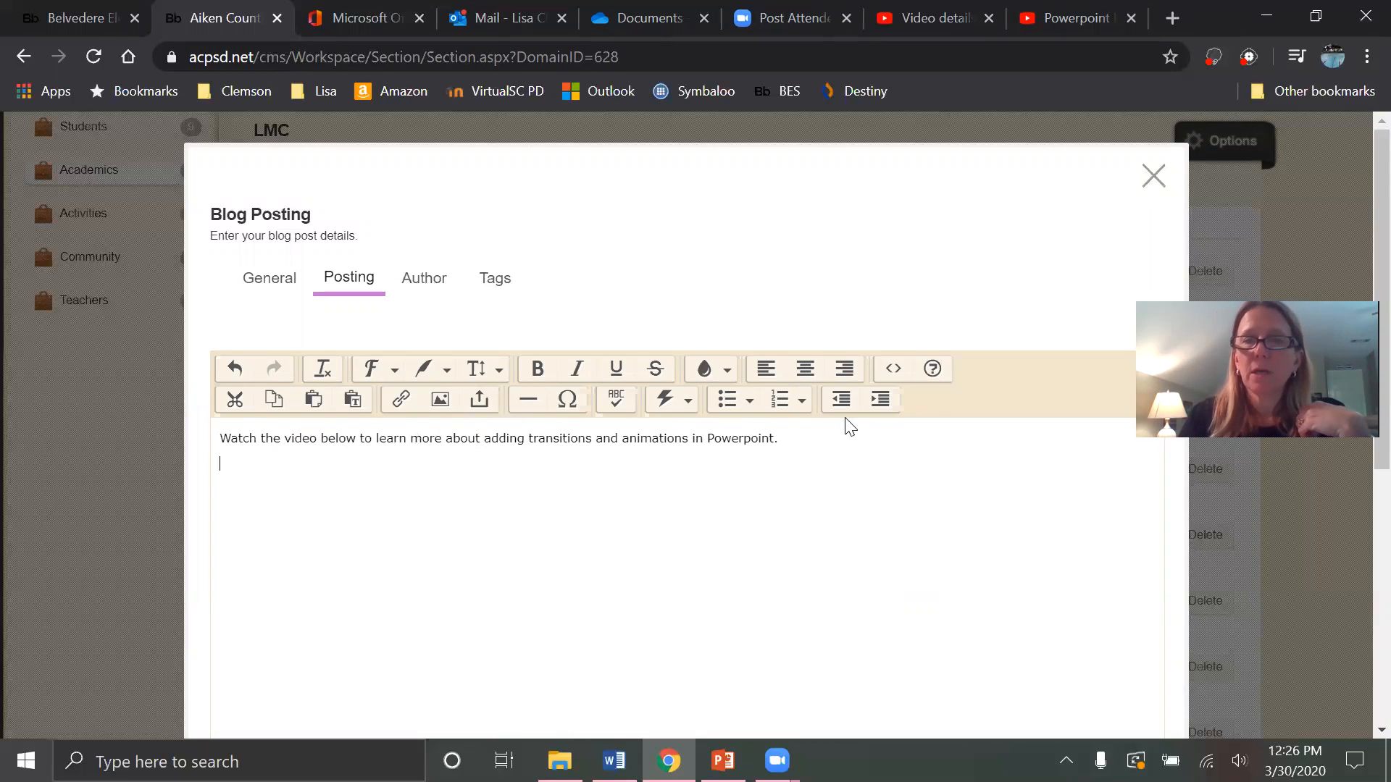
pyautogui.click(890, 380)
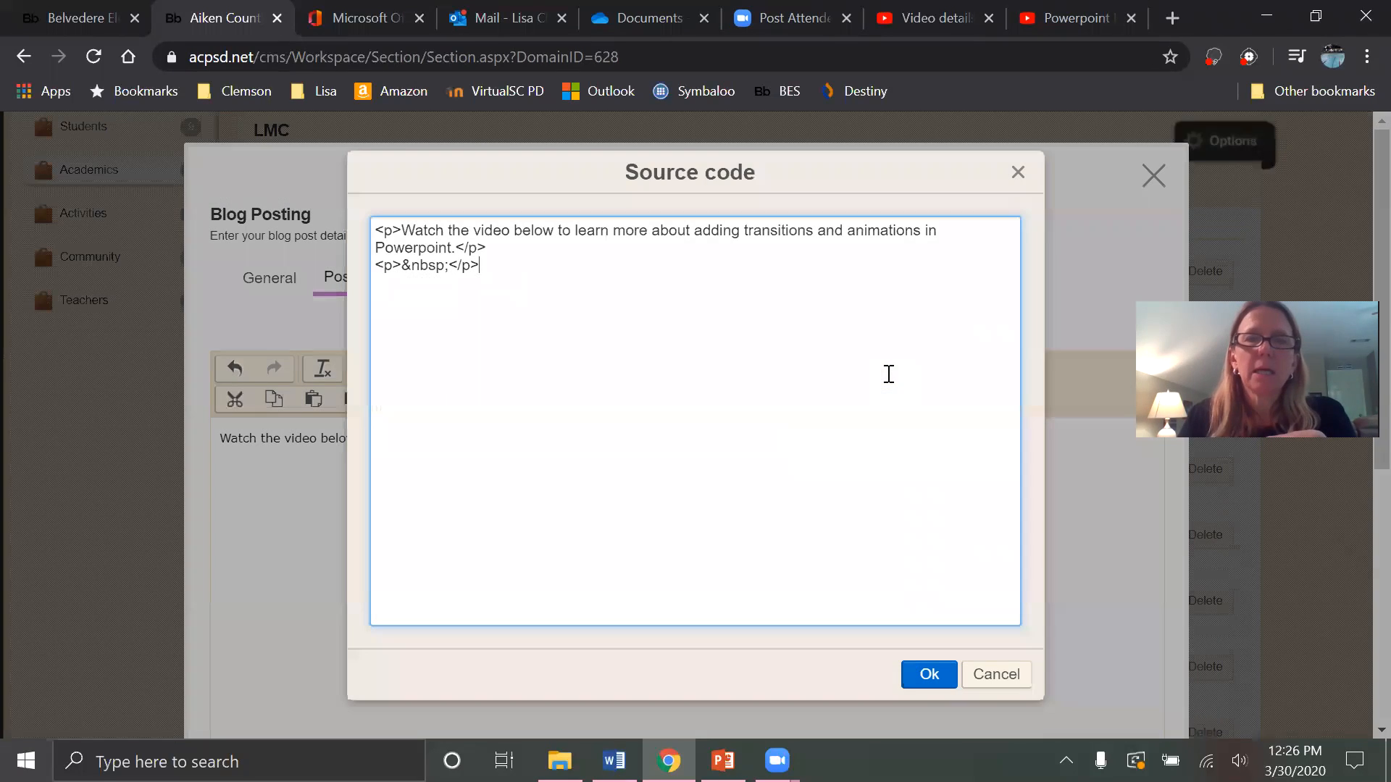
pyautogui.click(501, 269)
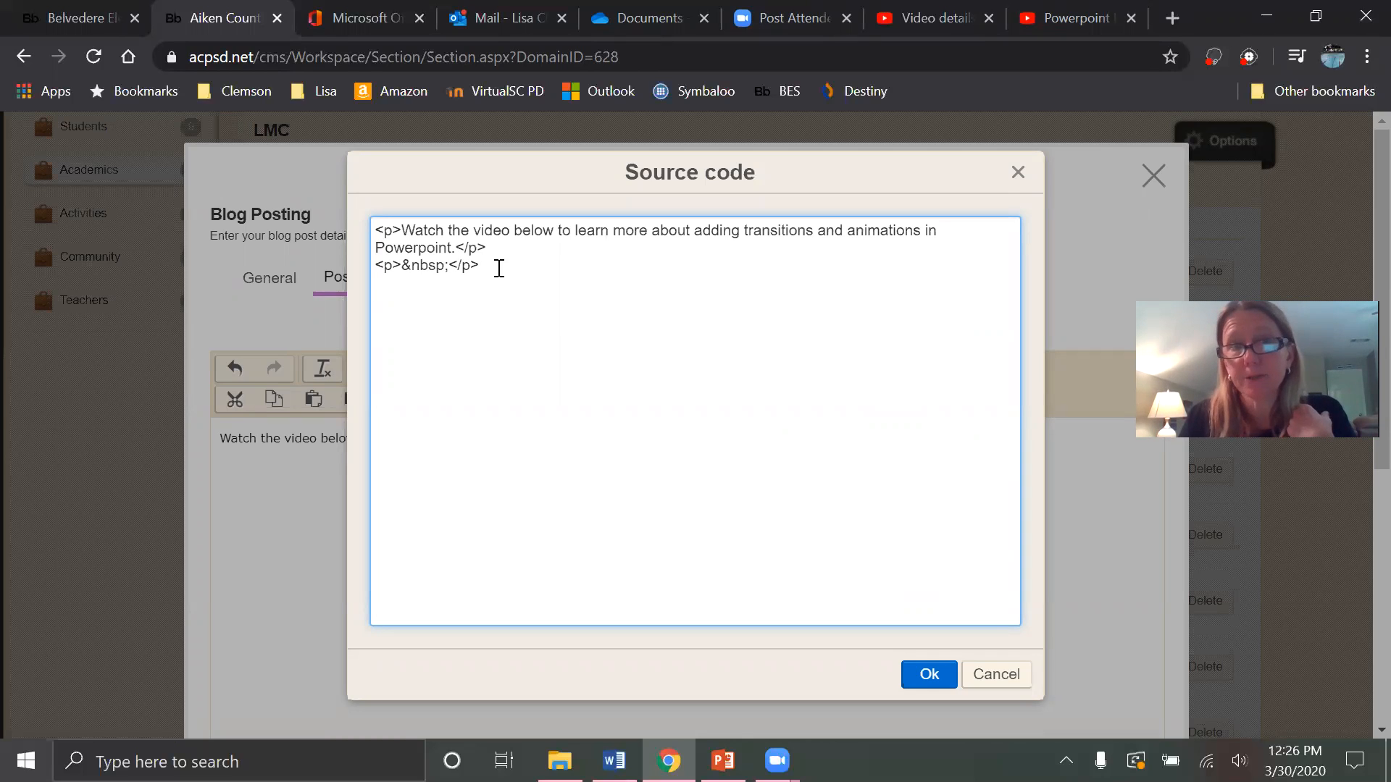
pyautogui.rightClick(500, 268)
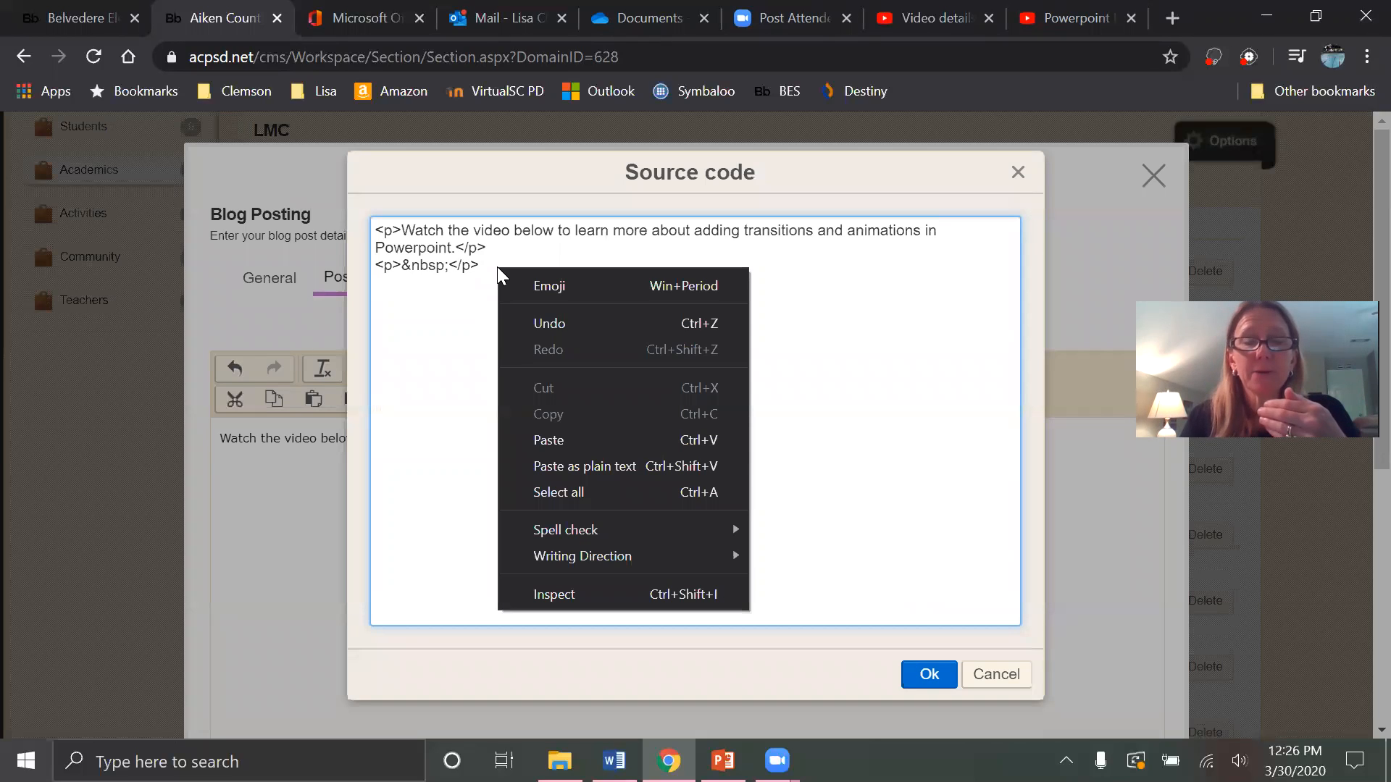
pyautogui.click(560, 441)
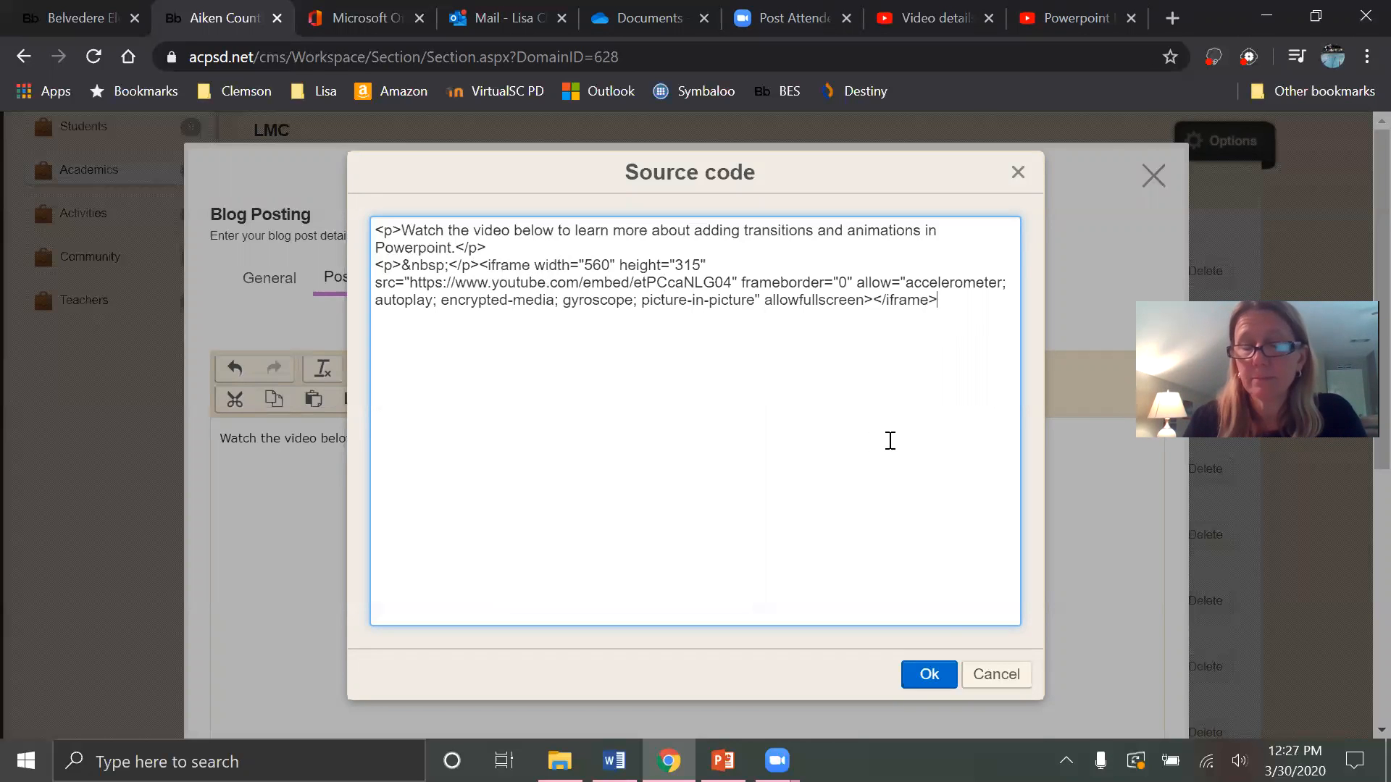
pyautogui.click(931, 685)
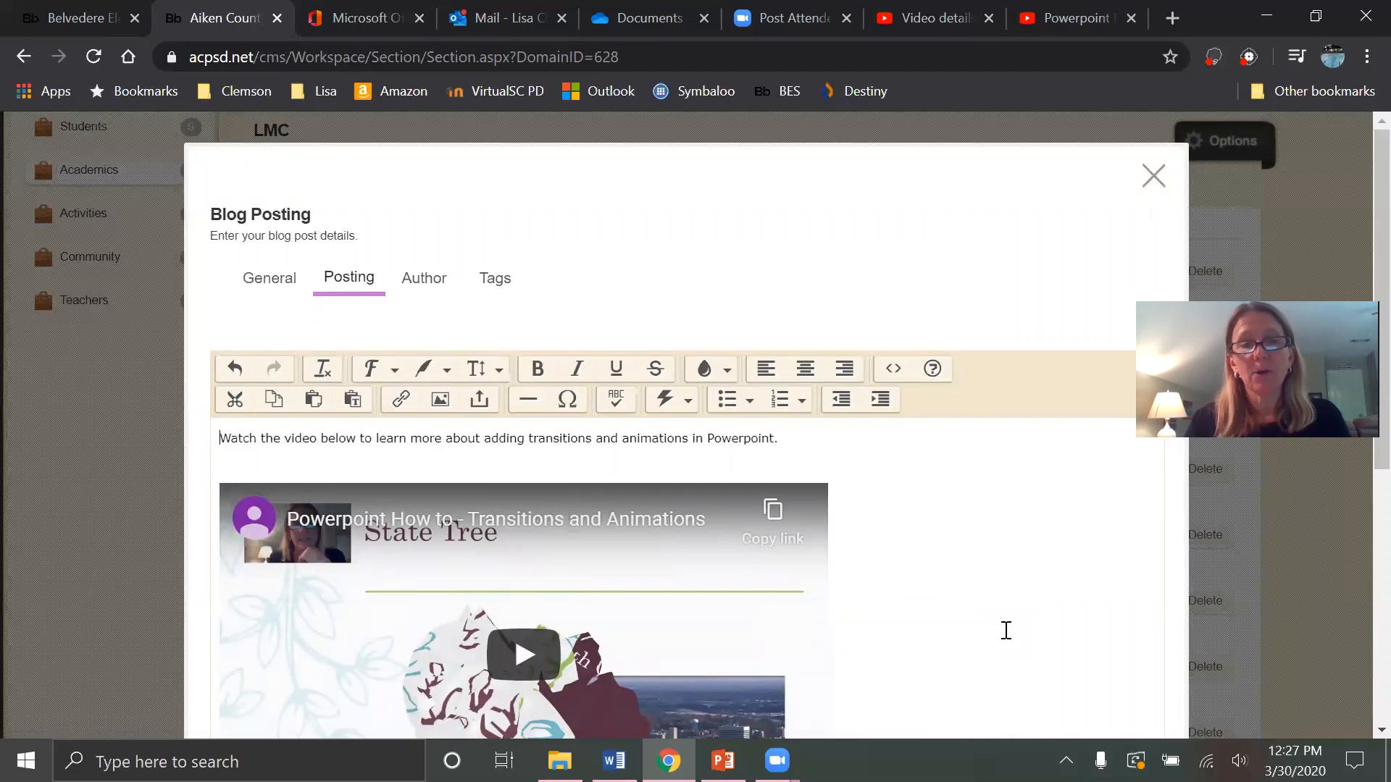
# Check the embedded video in the posting and save the posting, keeping it active on the page.
pyautogui.scroll(-3, 919, 592)
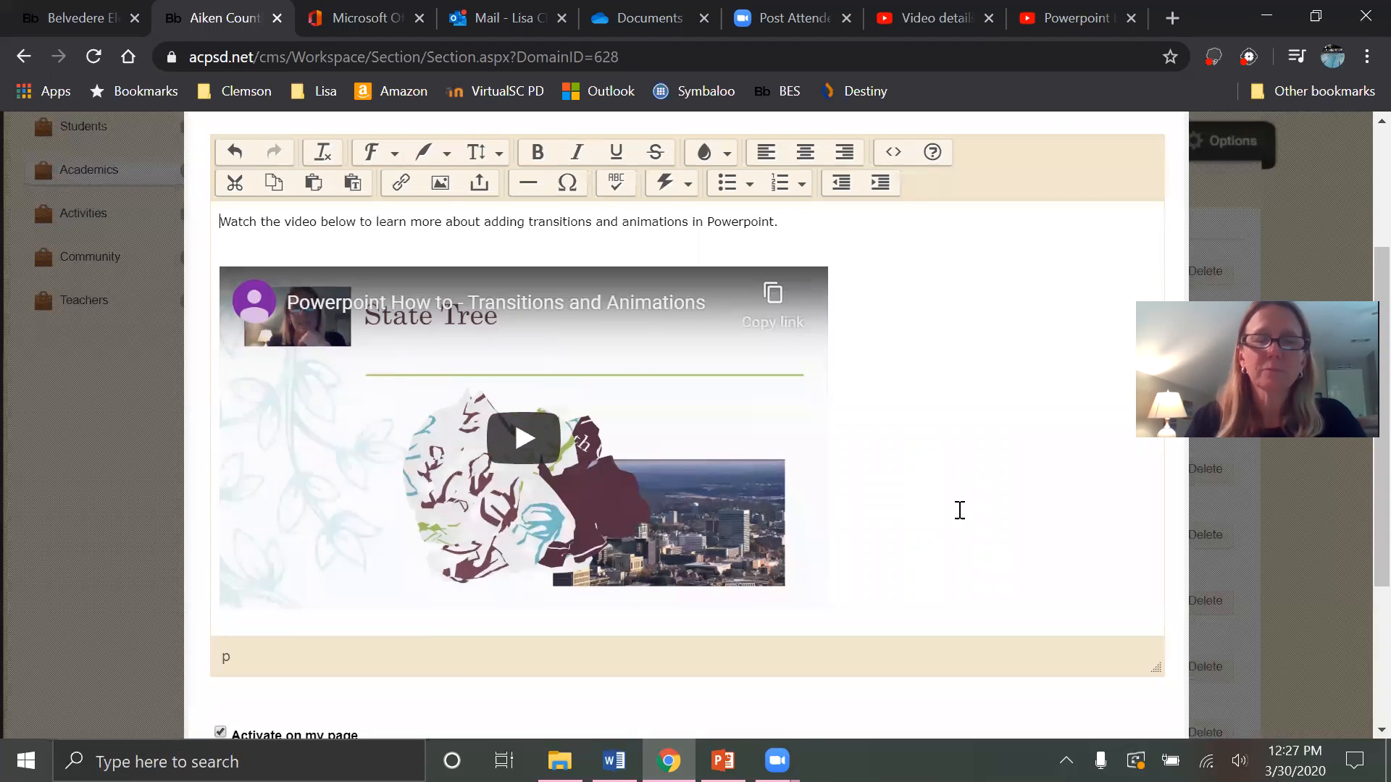
pyautogui.scroll(2, 959, 509)
pyautogui.scroll(-3, 960, 510)
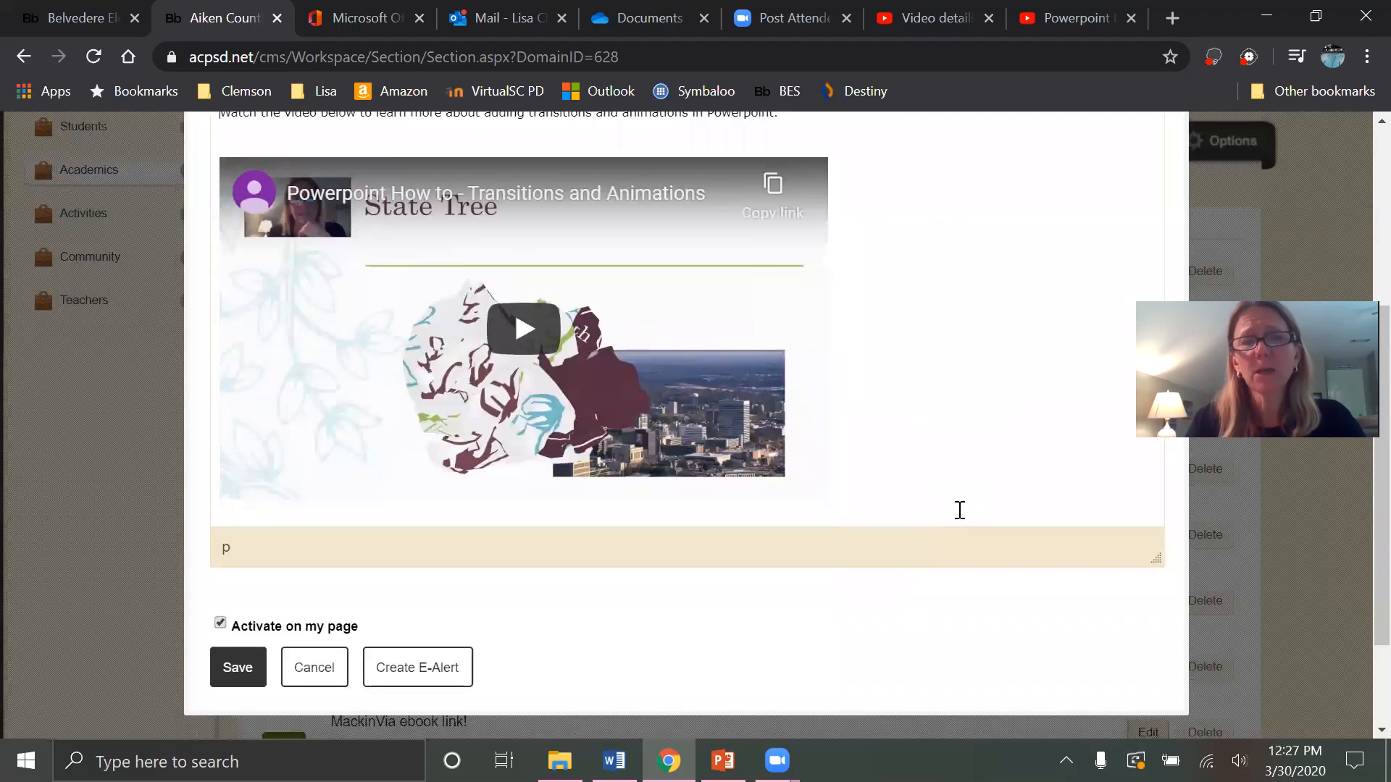
pyautogui.click(238, 667)
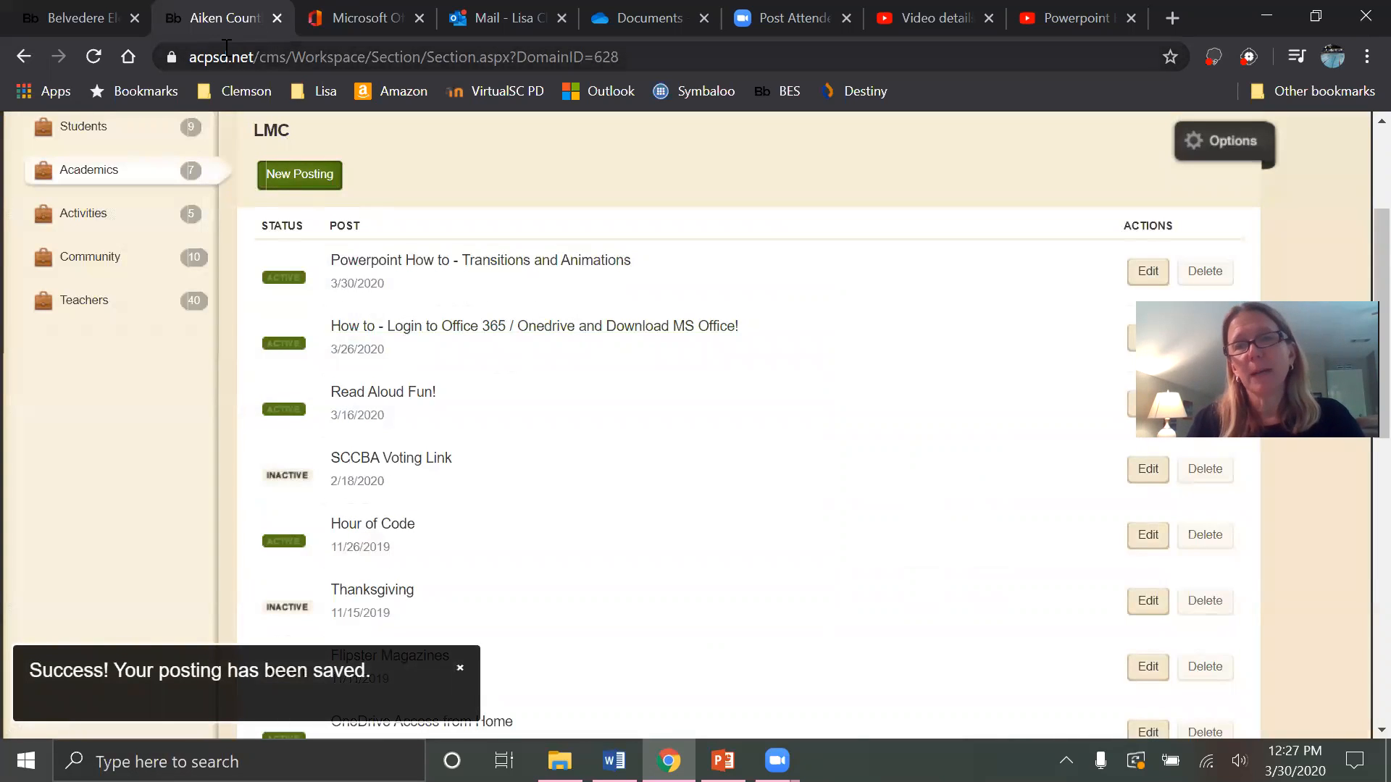
# Reload the Belvedere Elementary School website and open the Media Center's 3rd -5th Recorded Library Lessons page.
pyautogui.click(60, 17)
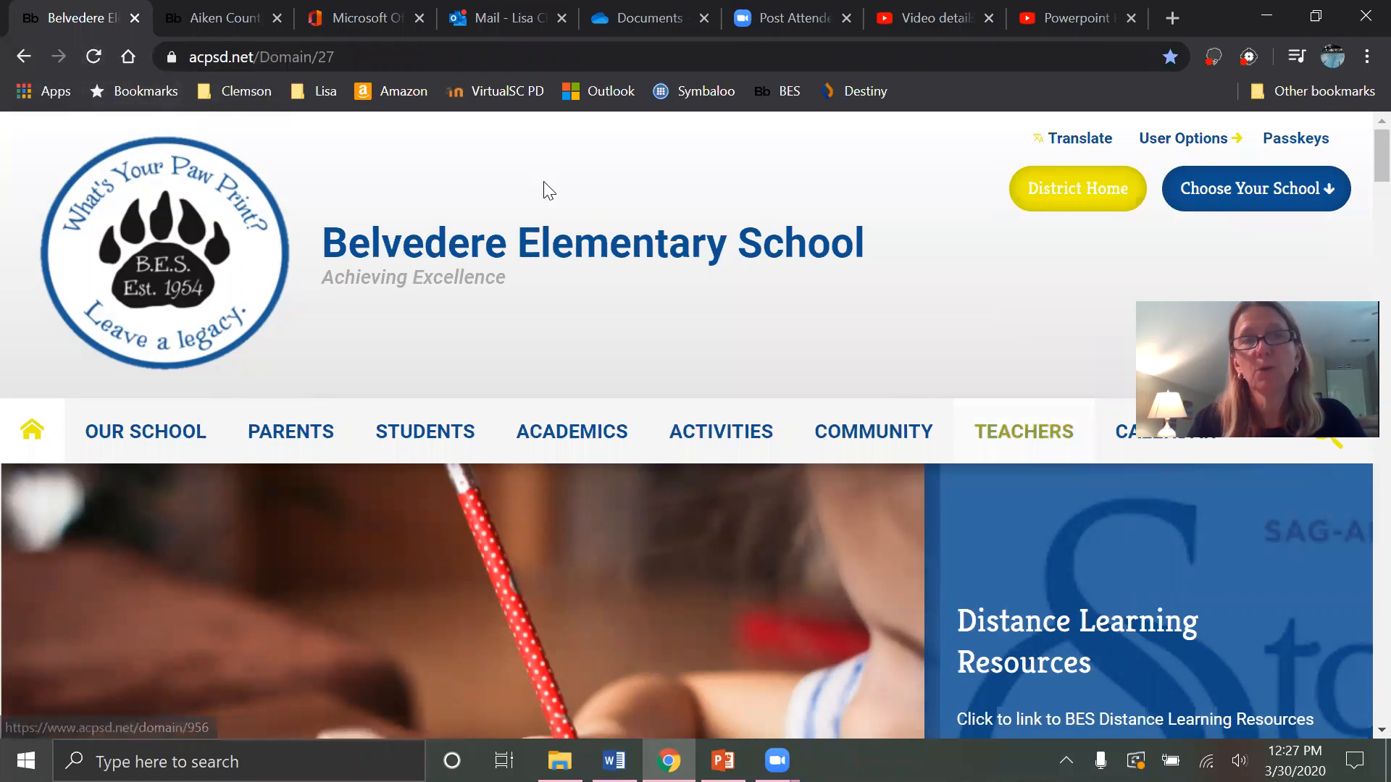
pyautogui.click(96, 55)
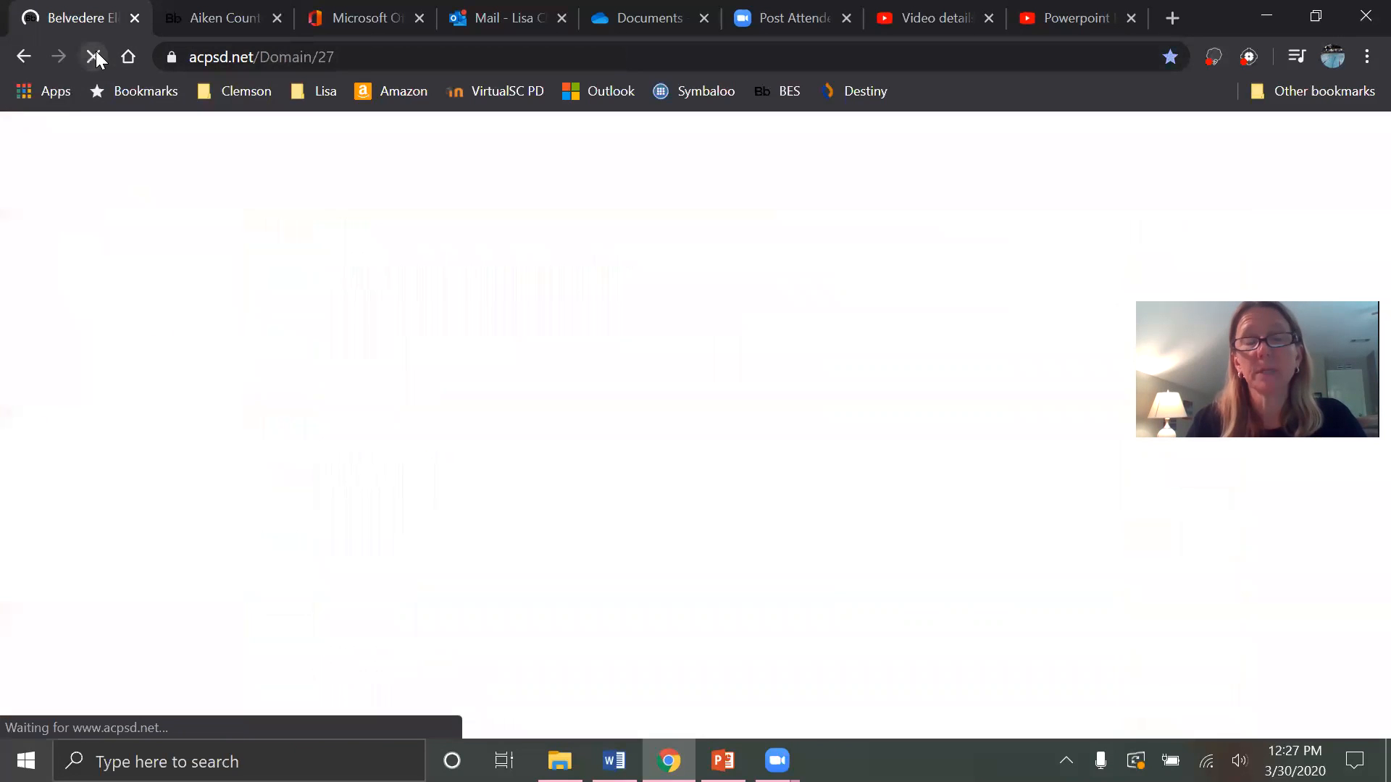
pyautogui.scroll(-7, 928, 512)
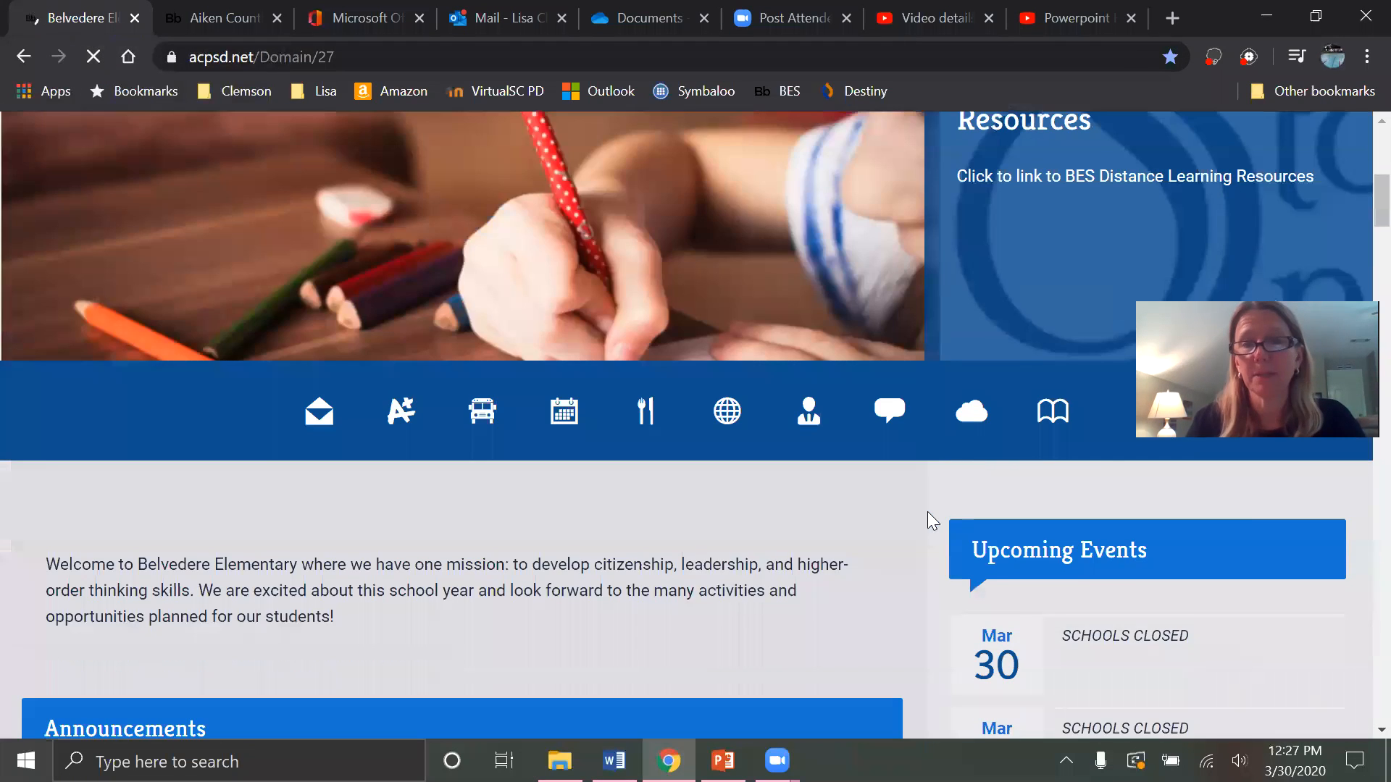
pyautogui.click(1036, 425)
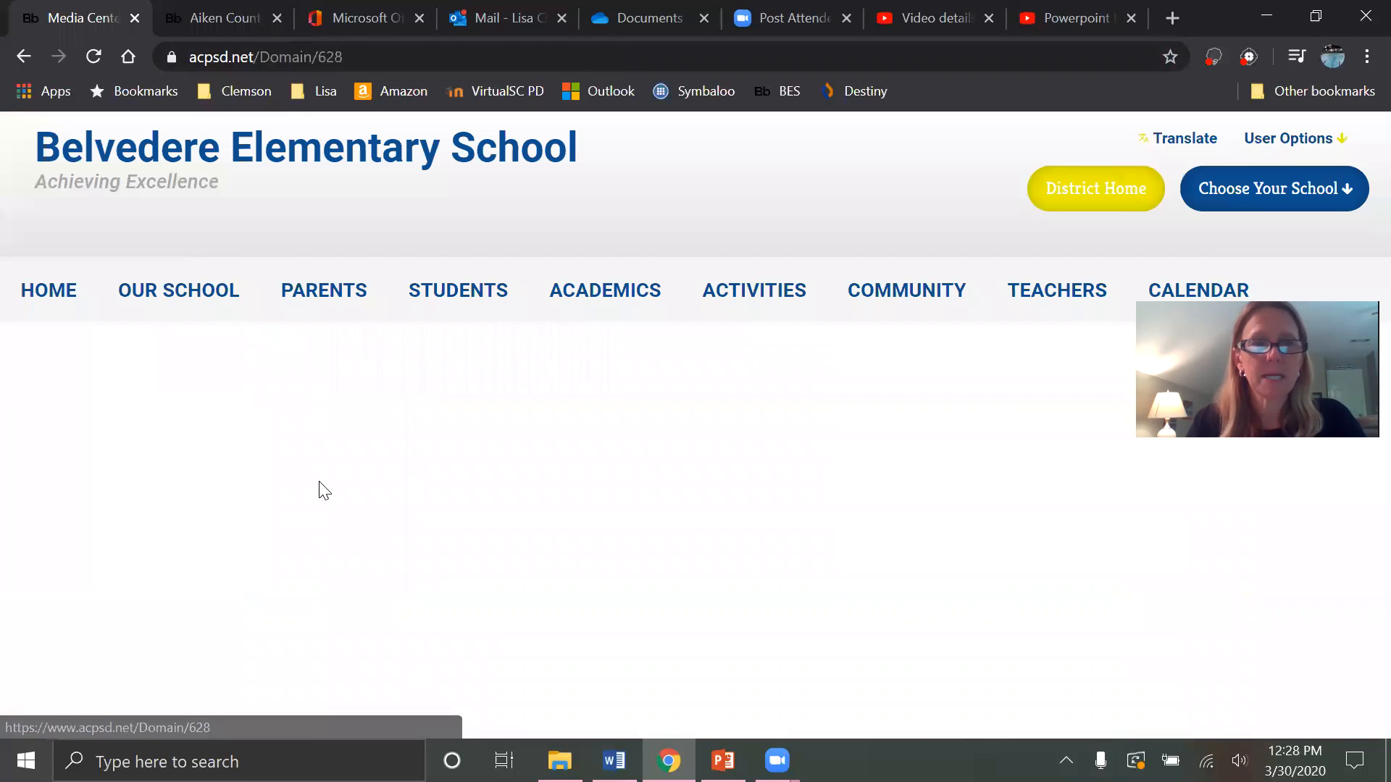
pyautogui.scroll(-1, 435, 463)
pyautogui.scroll(-3, 472, 464)
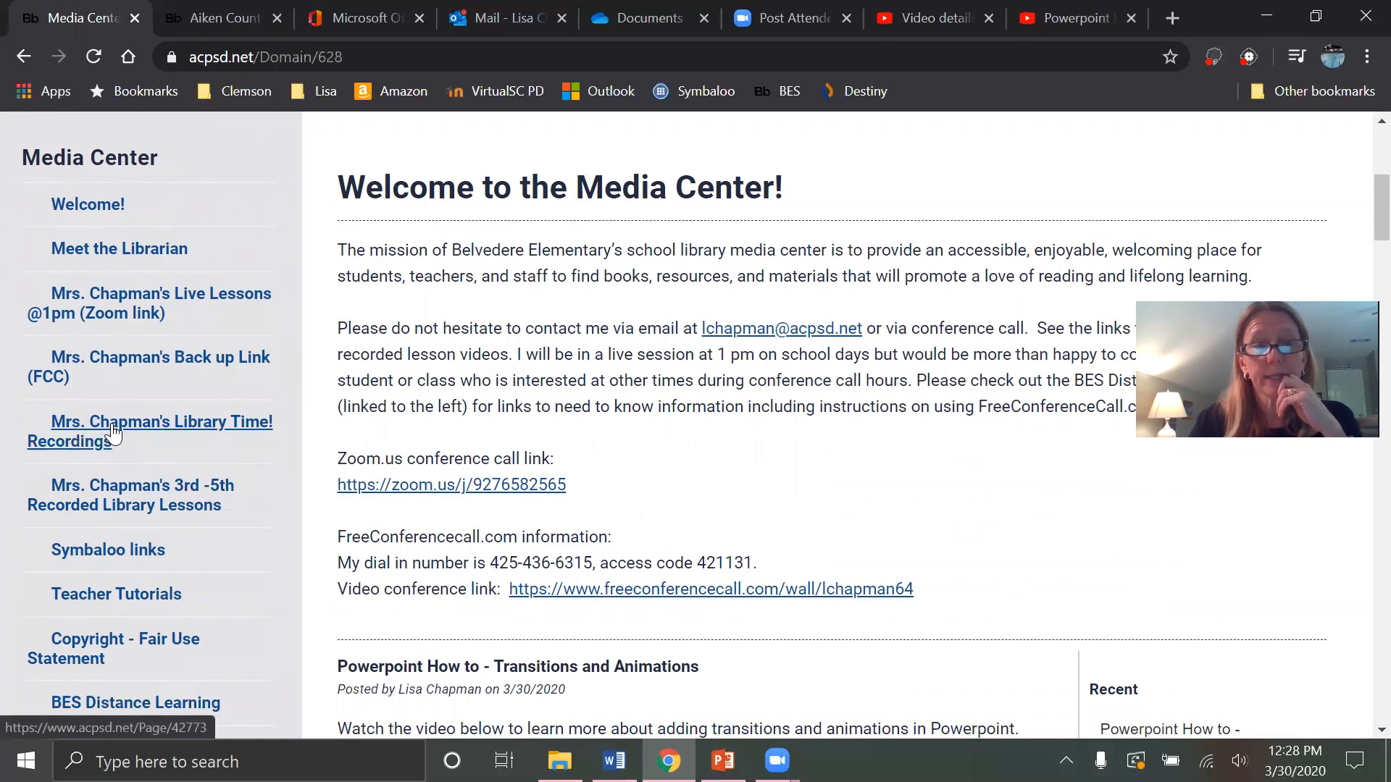
pyautogui.click(135, 507)
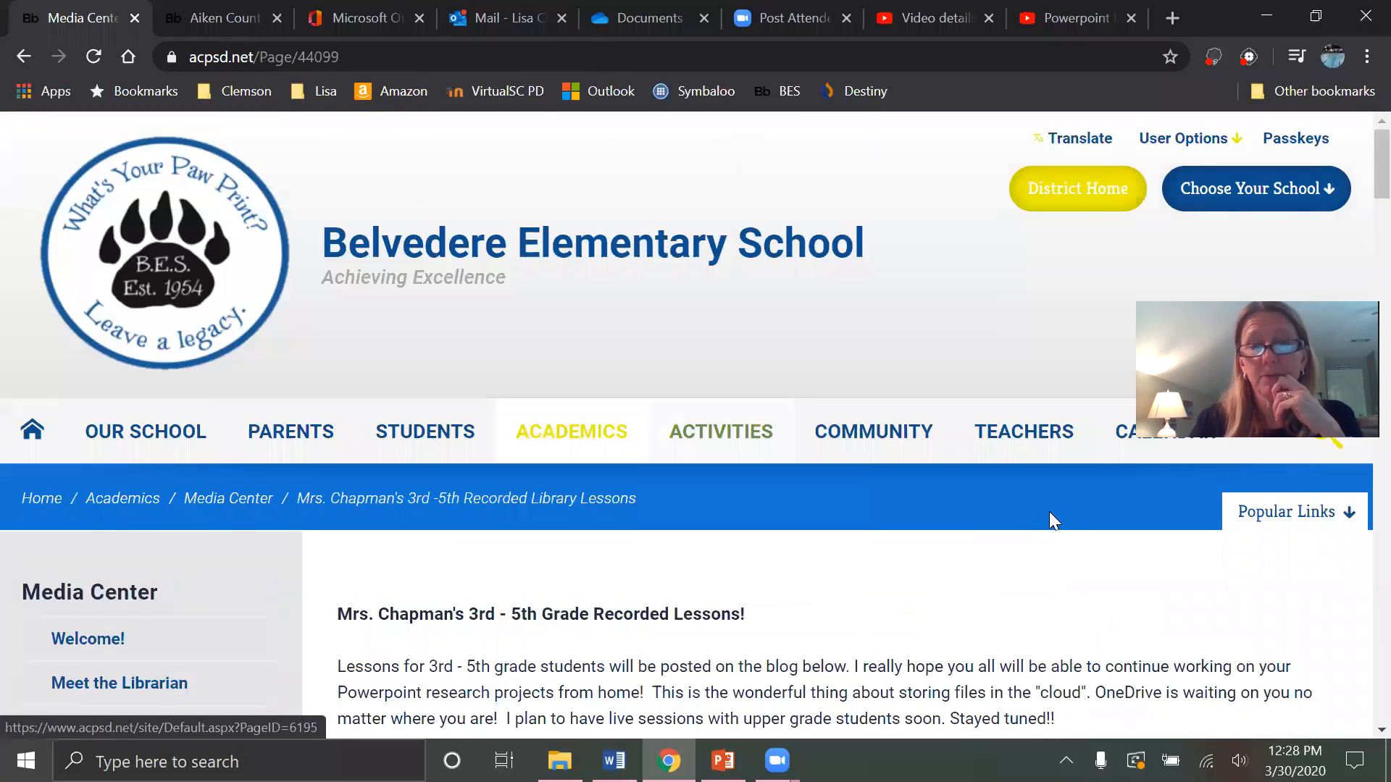
# Examine the published "Powerpoint How to - Transitions and Animations" posting and its embedded video on the lessons page.
pyautogui.scroll(-3, 1049, 516)
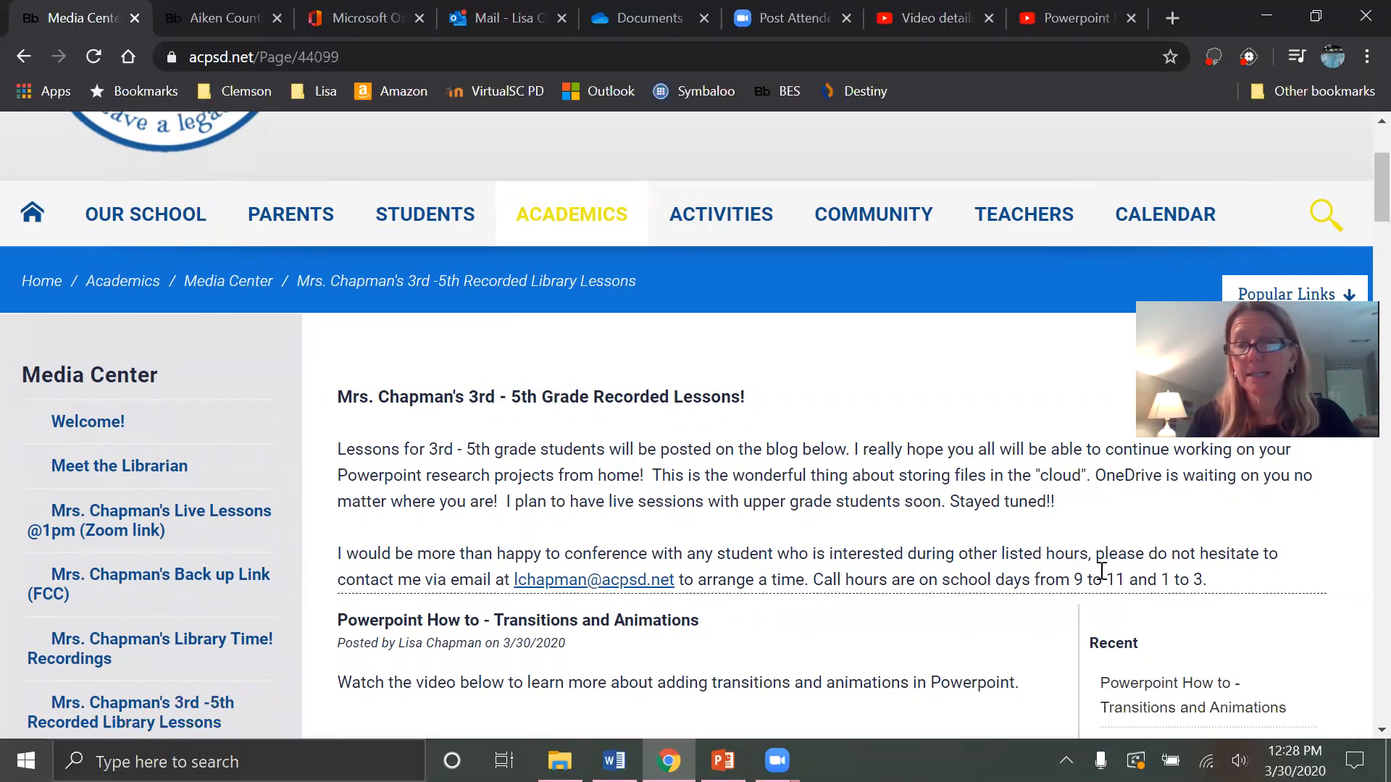
pyautogui.scroll(-1, 1174, 570)
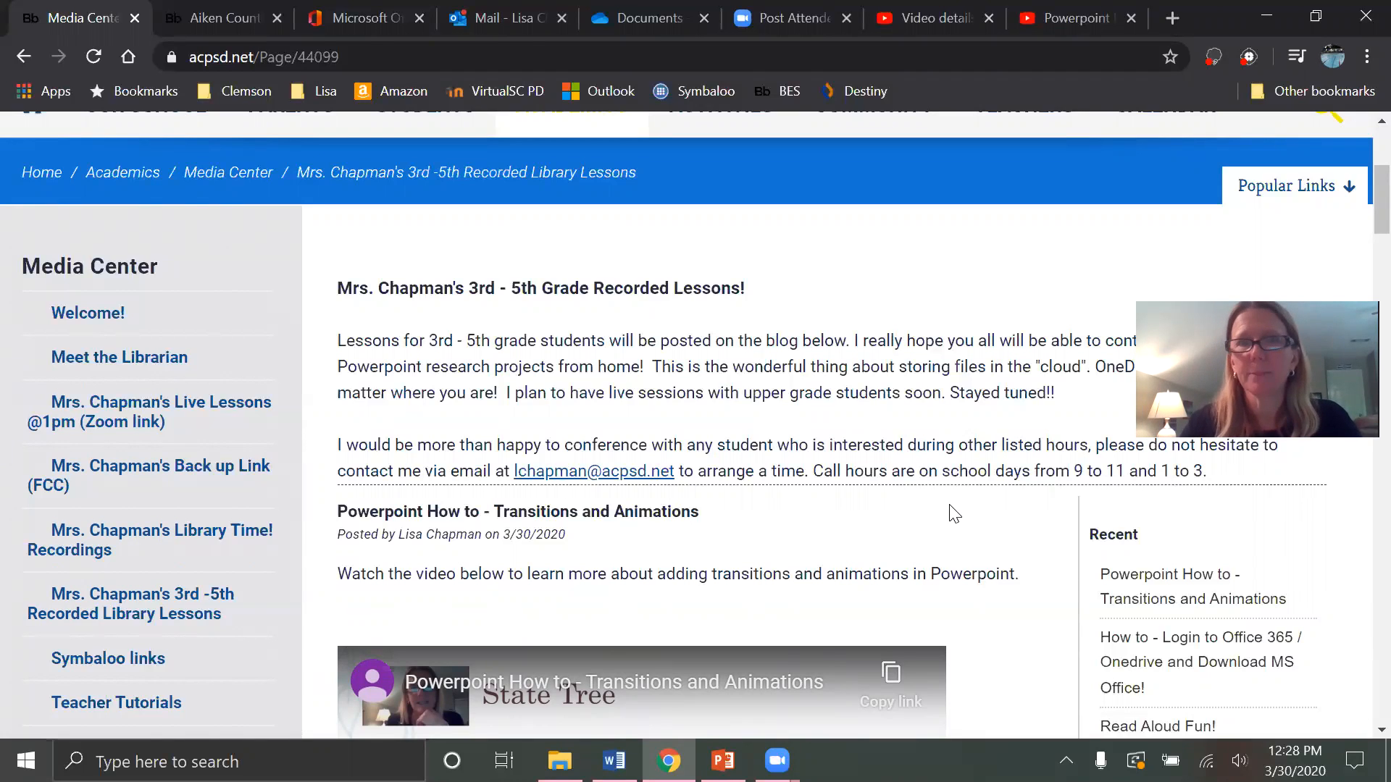
pyautogui.scroll(-1, 954, 514)
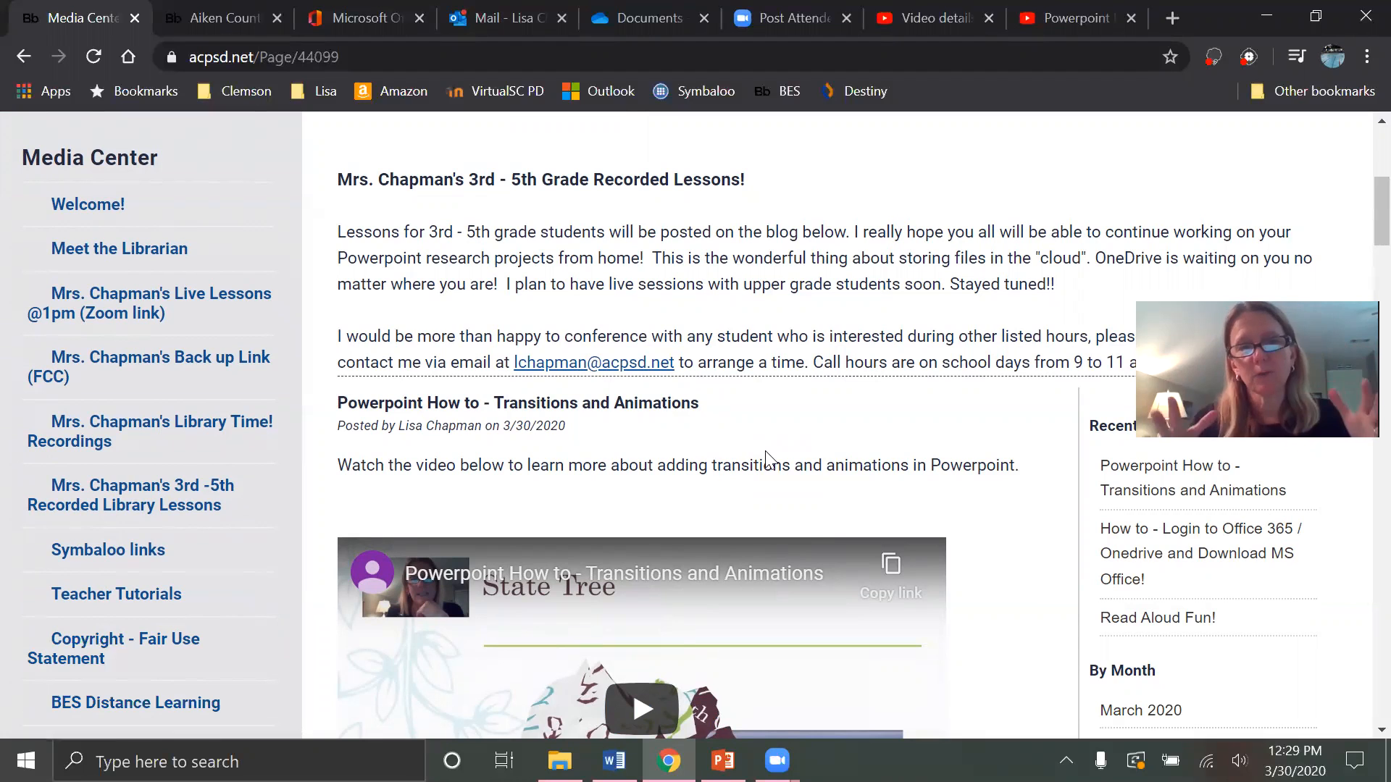
pyautogui.scroll(-3, 630, 449)
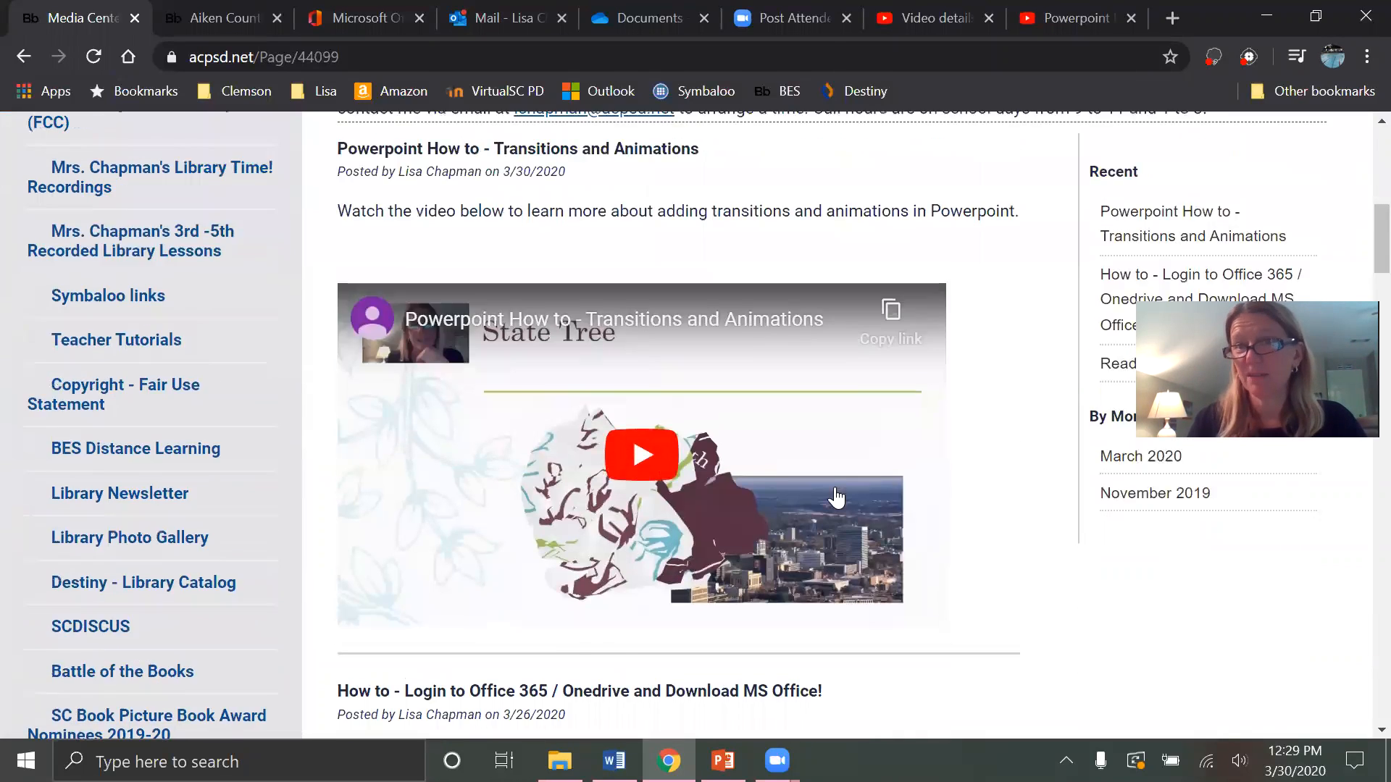
pyautogui.scroll(4, 836, 499)
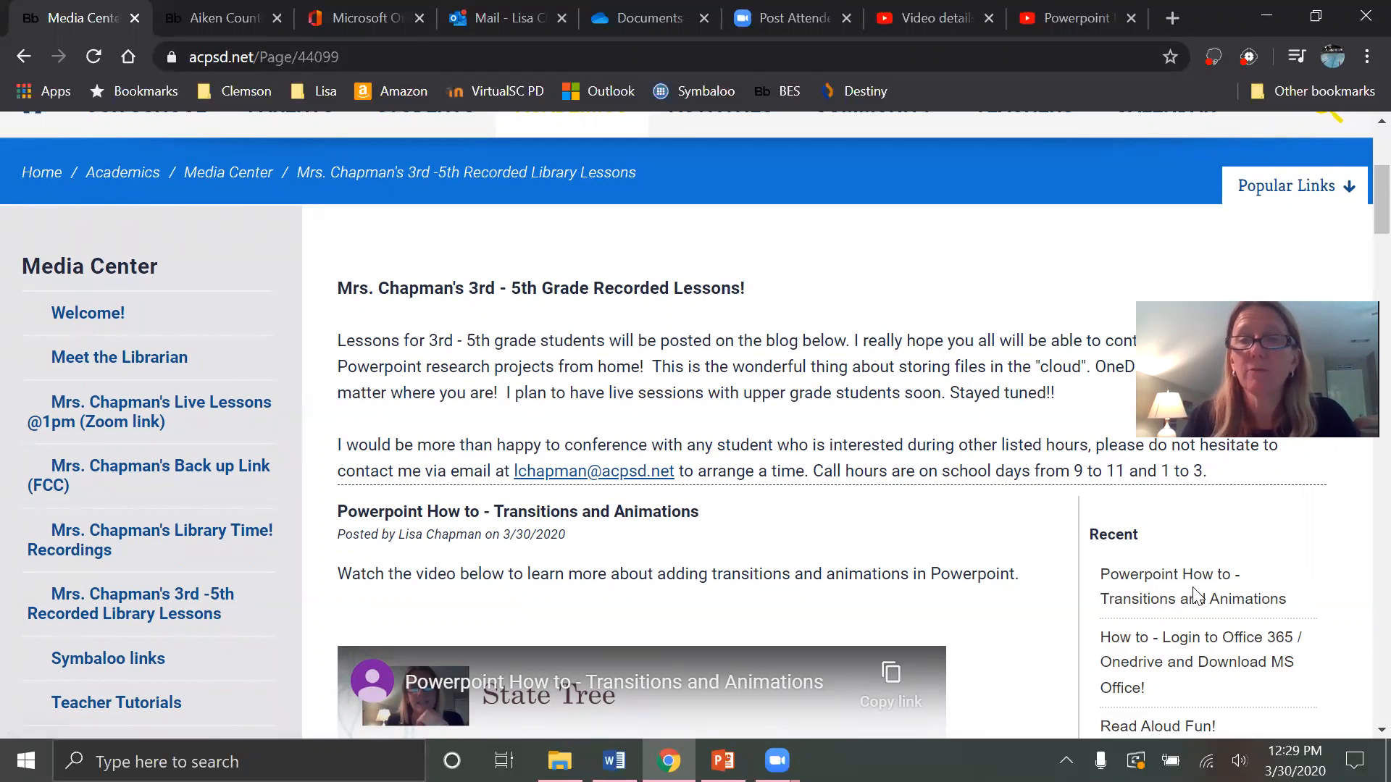
# Review the blog's list of recent postings and show the postings from March 2020.
pyautogui.scroll(-2, 1360, 630)
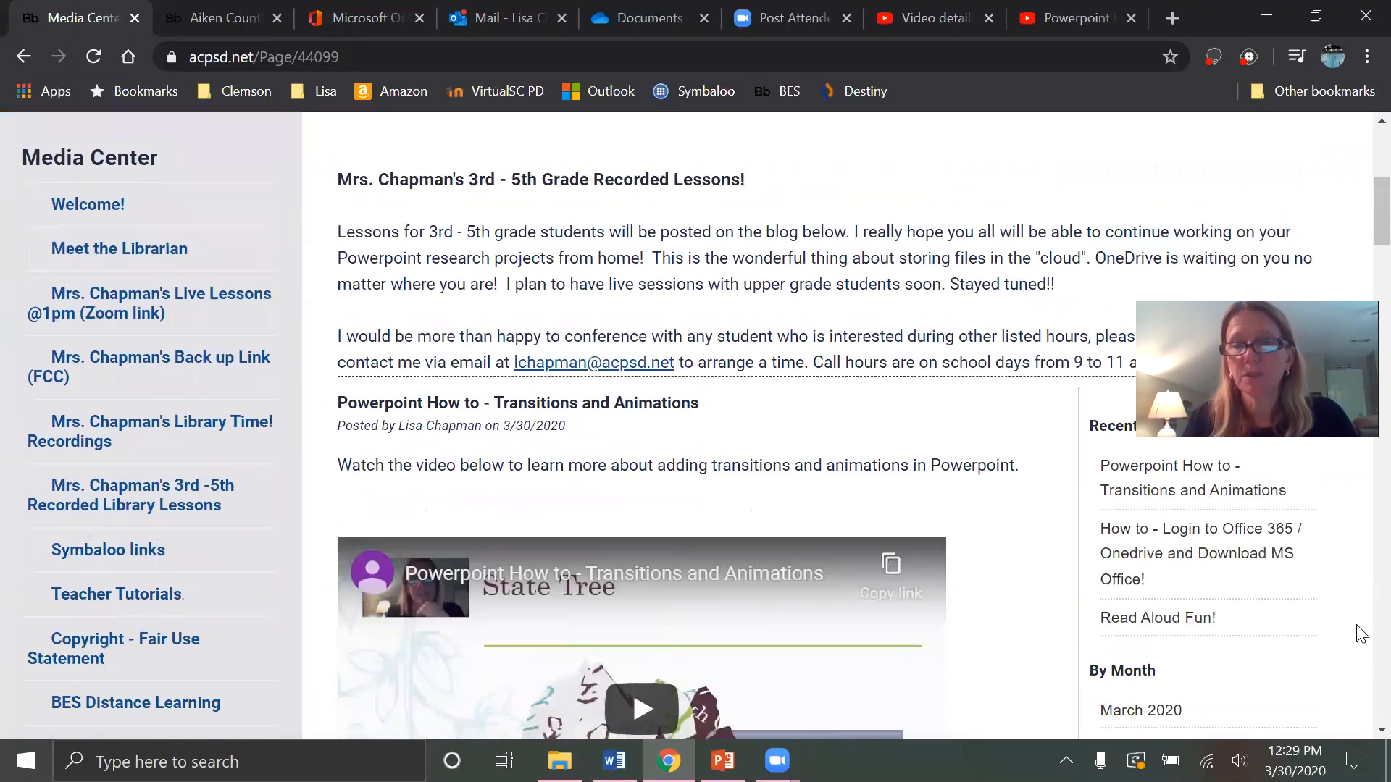
pyautogui.scroll(-2, 1358, 630)
pyautogui.scroll(3, 1273, 636)
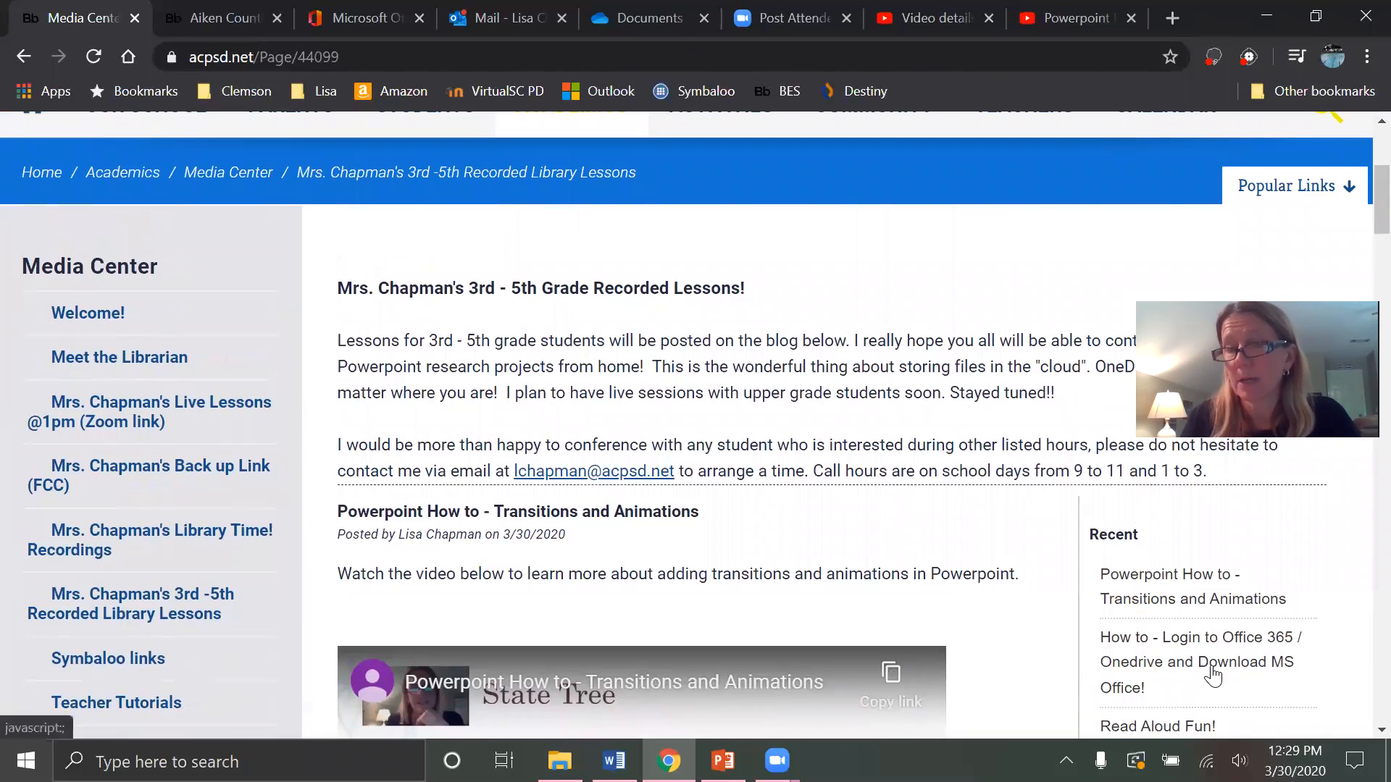
pyautogui.scroll(-3, 1224, 665)
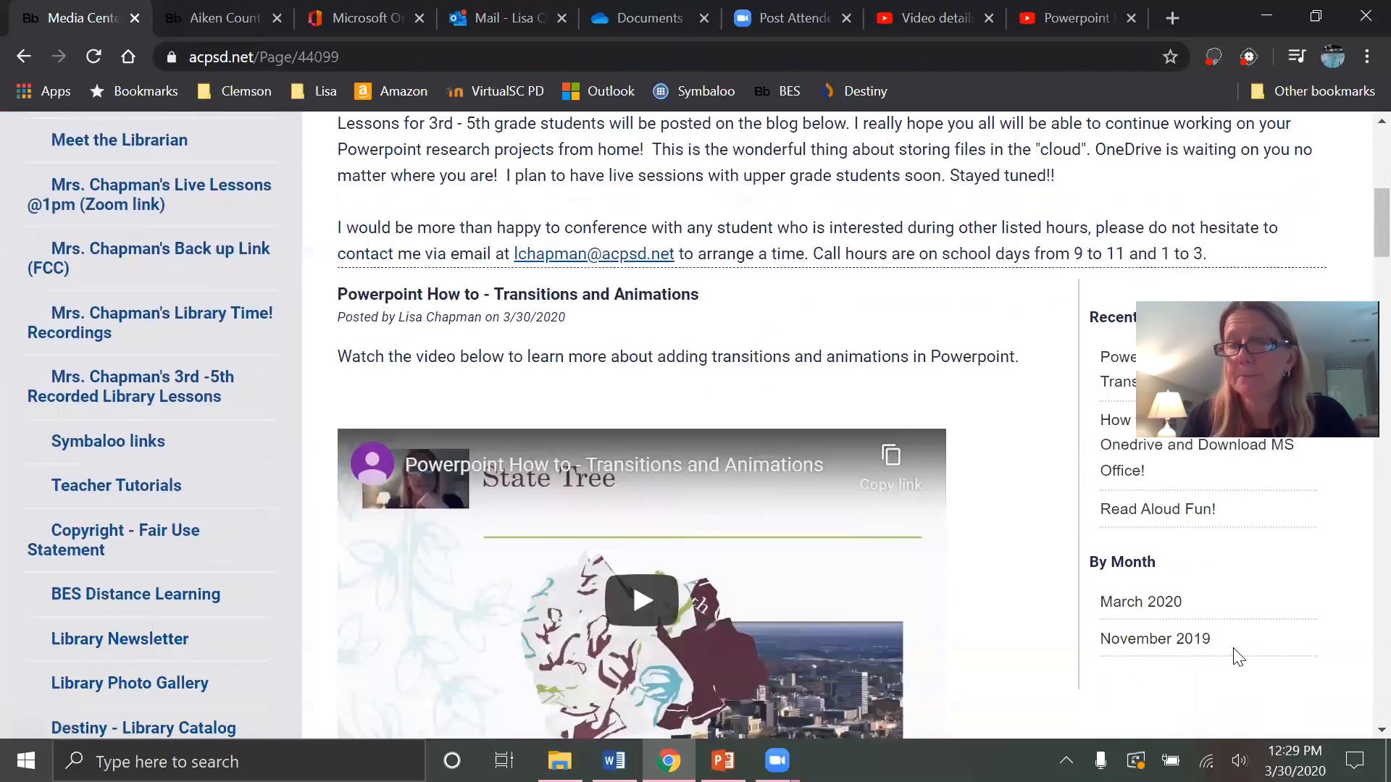
pyautogui.click(1144, 602)
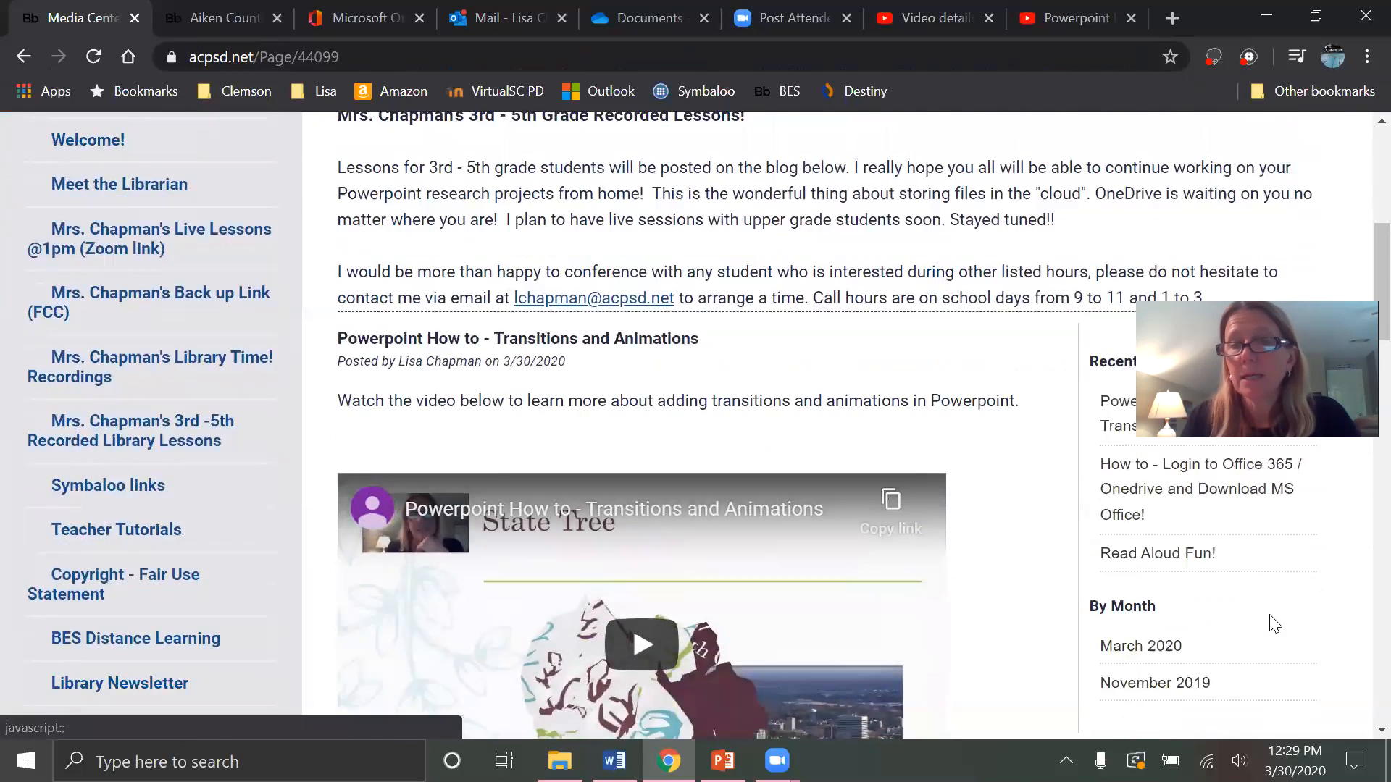
pyautogui.scroll(-3, 1271, 623)
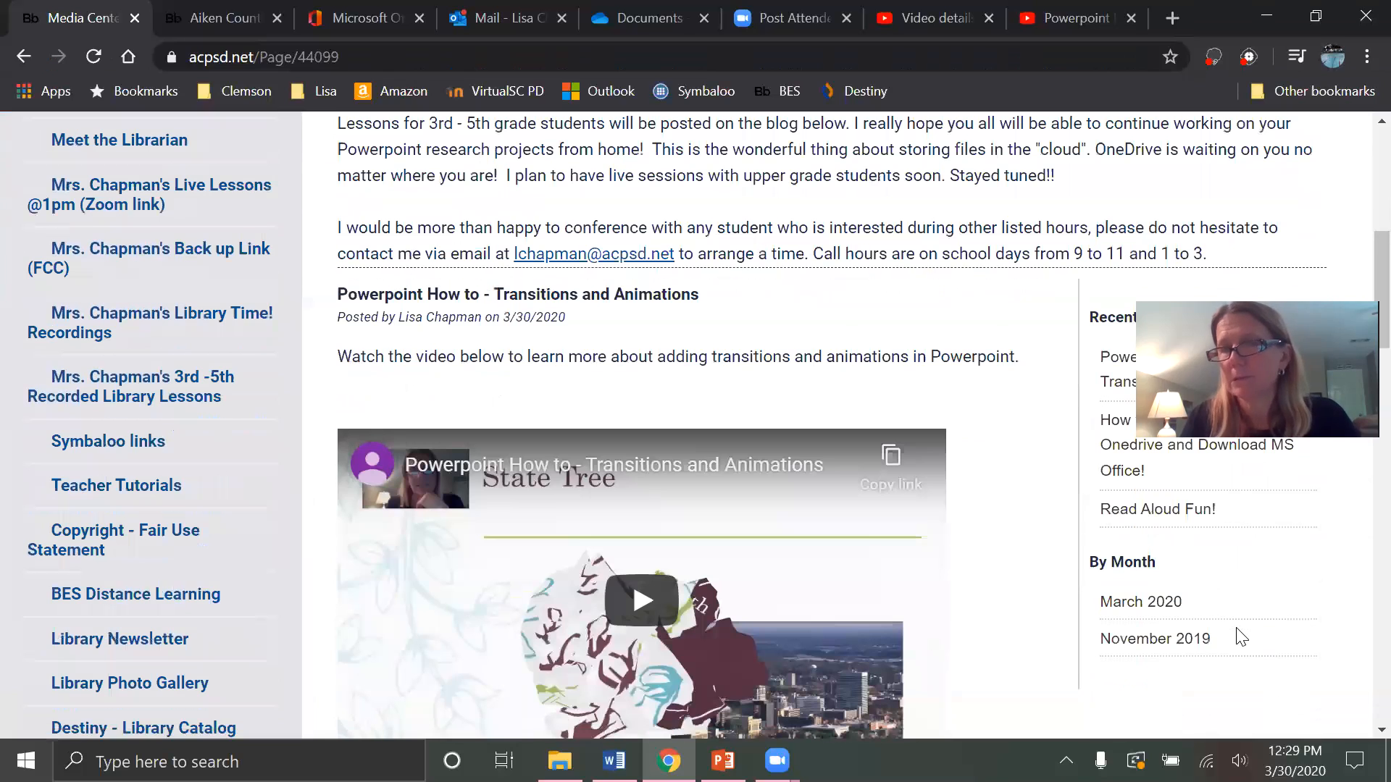
# Show the blog's postings from November 2019 and look through the Hour of Code, OneDrive Access from Home and MackinVia ebook entries.
pyautogui.click(1159, 640)
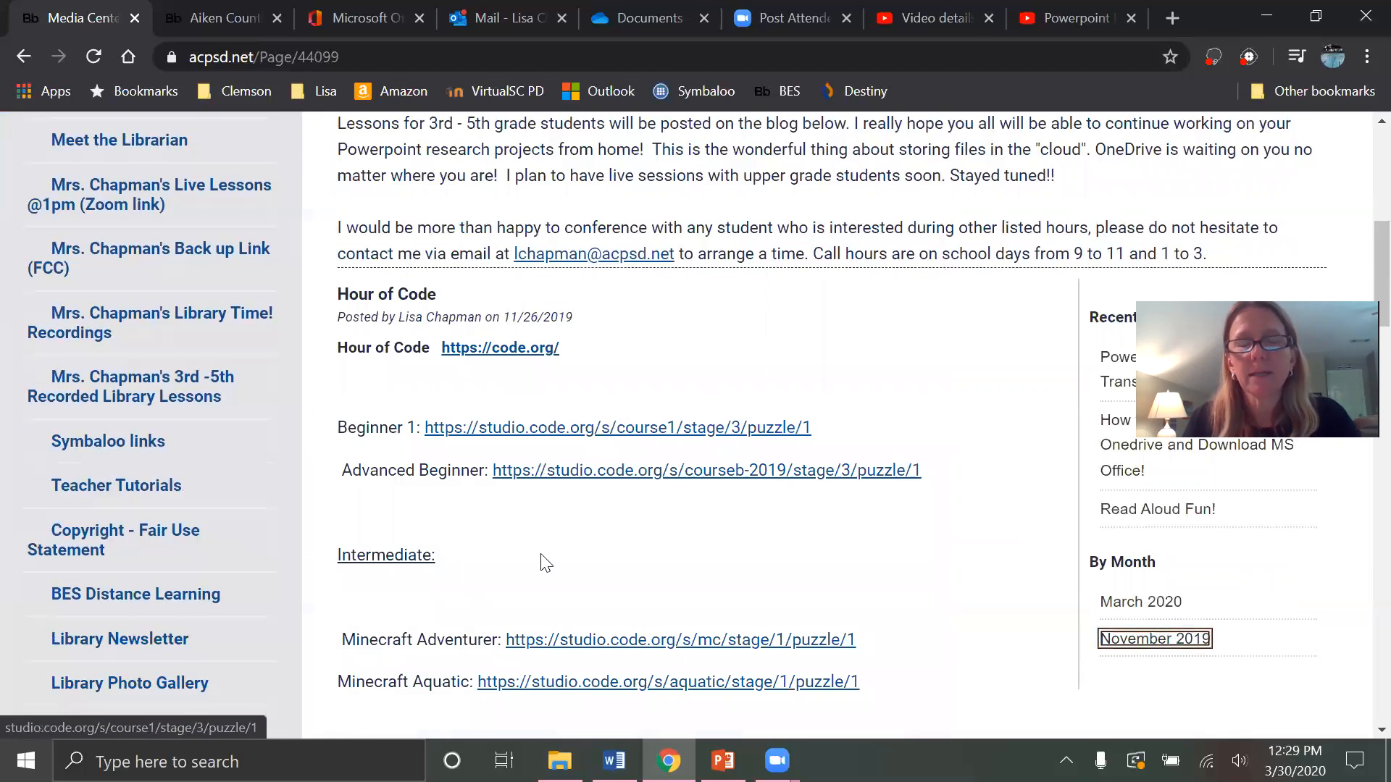
pyautogui.scroll(-10, 803, 613)
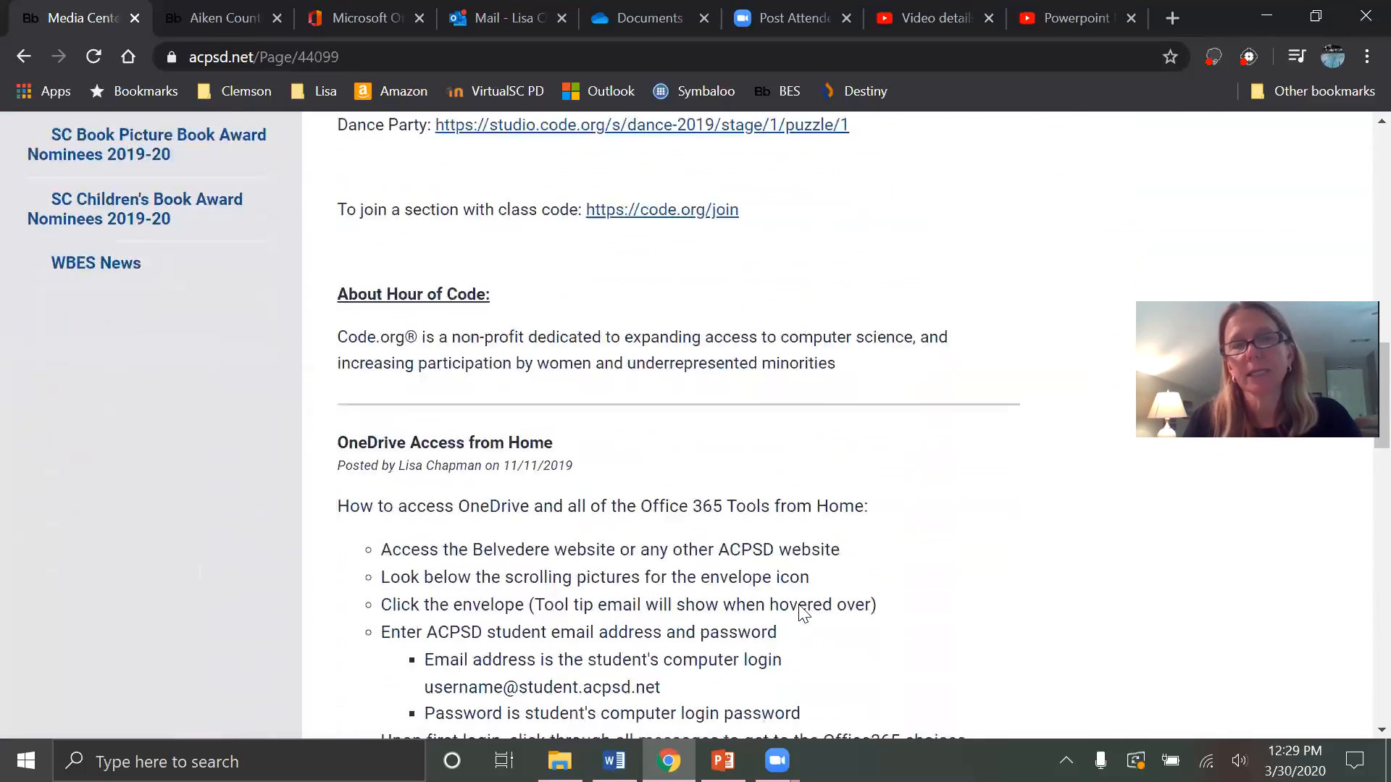
pyautogui.scroll(-4, 803, 614)
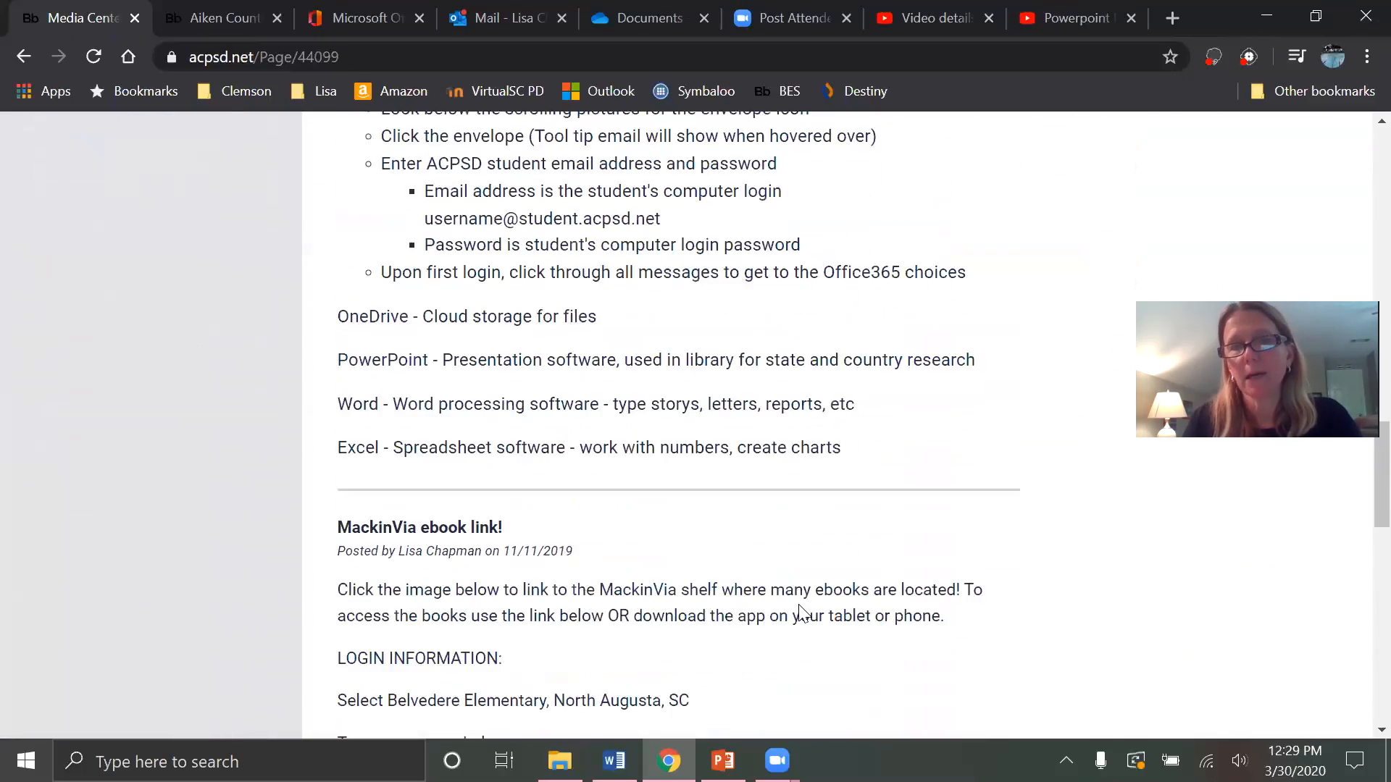
pyautogui.scroll(3, 803, 614)
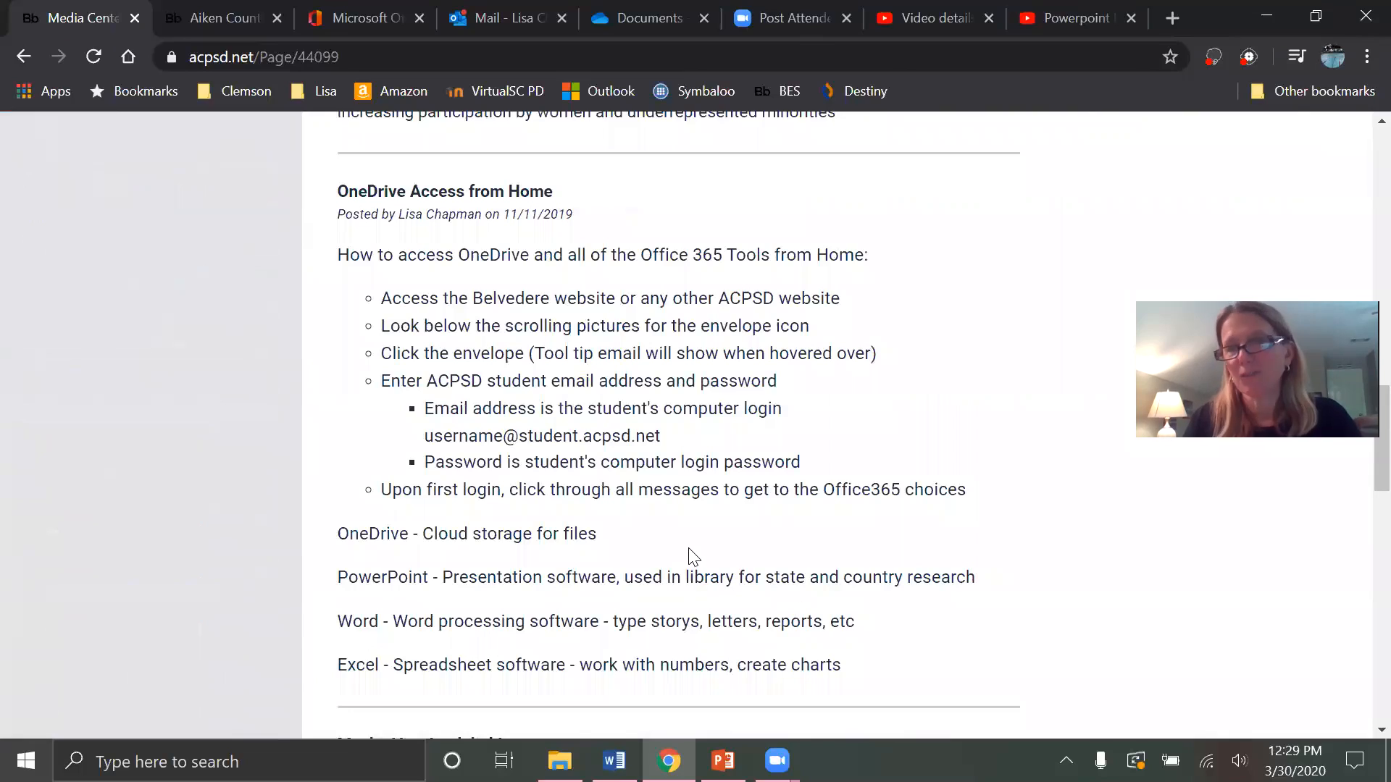
pyautogui.scroll(13, 693, 556)
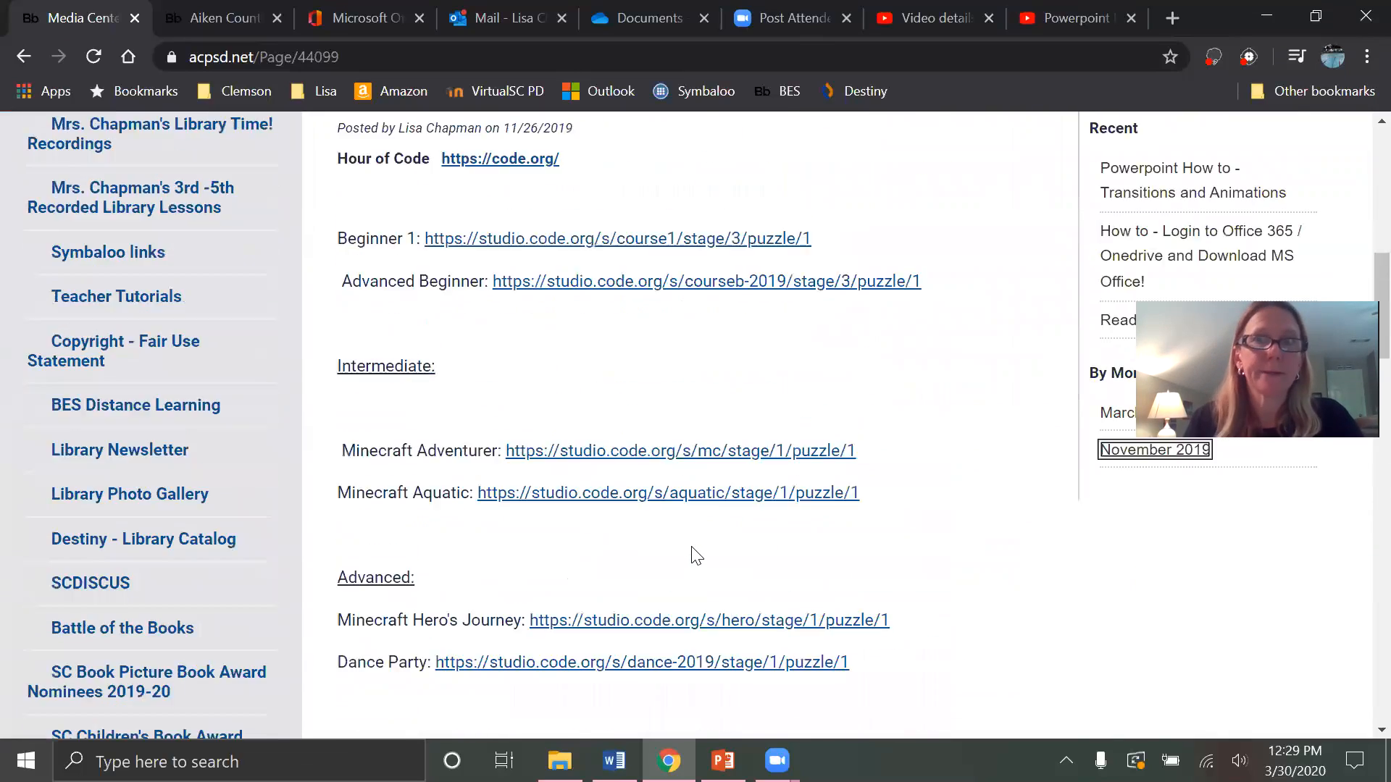
pyautogui.scroll(3, 693, 556)
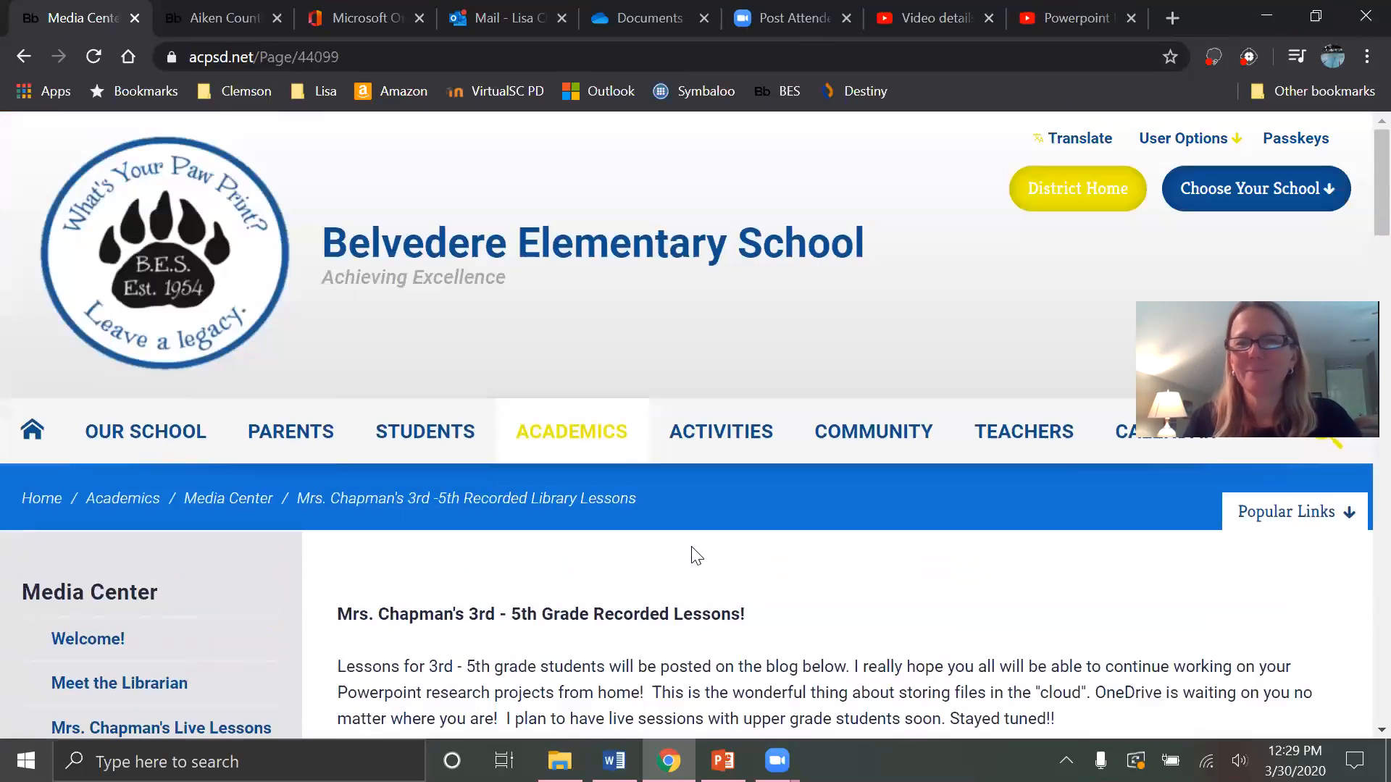
# Switch the lessons blog back to the March 2020 postings.
pyautogui.scroll(-5, 694, 556)
pyautogui.scroll(-3, 693, 556)
pyautogui.scroll(1, 689, 541)
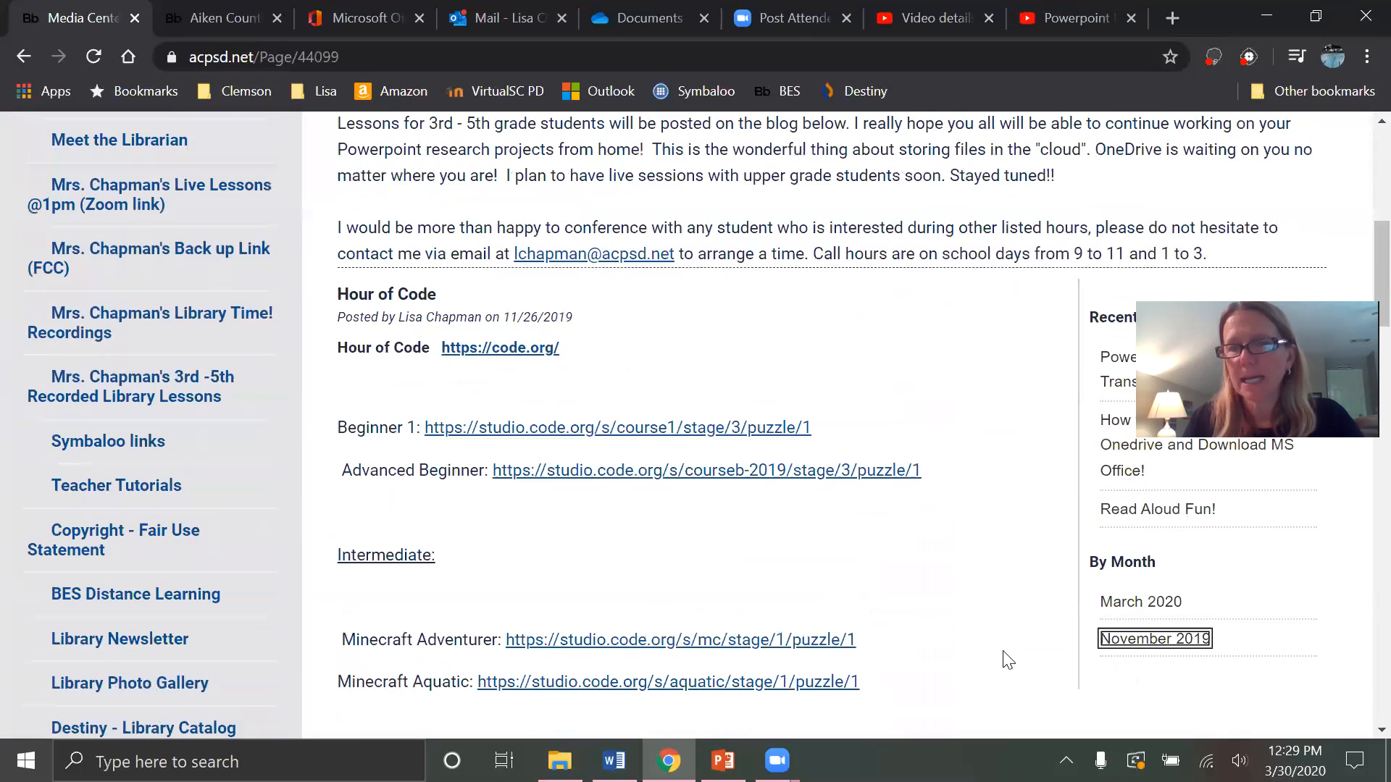
pyautogui.click(1136, 603)
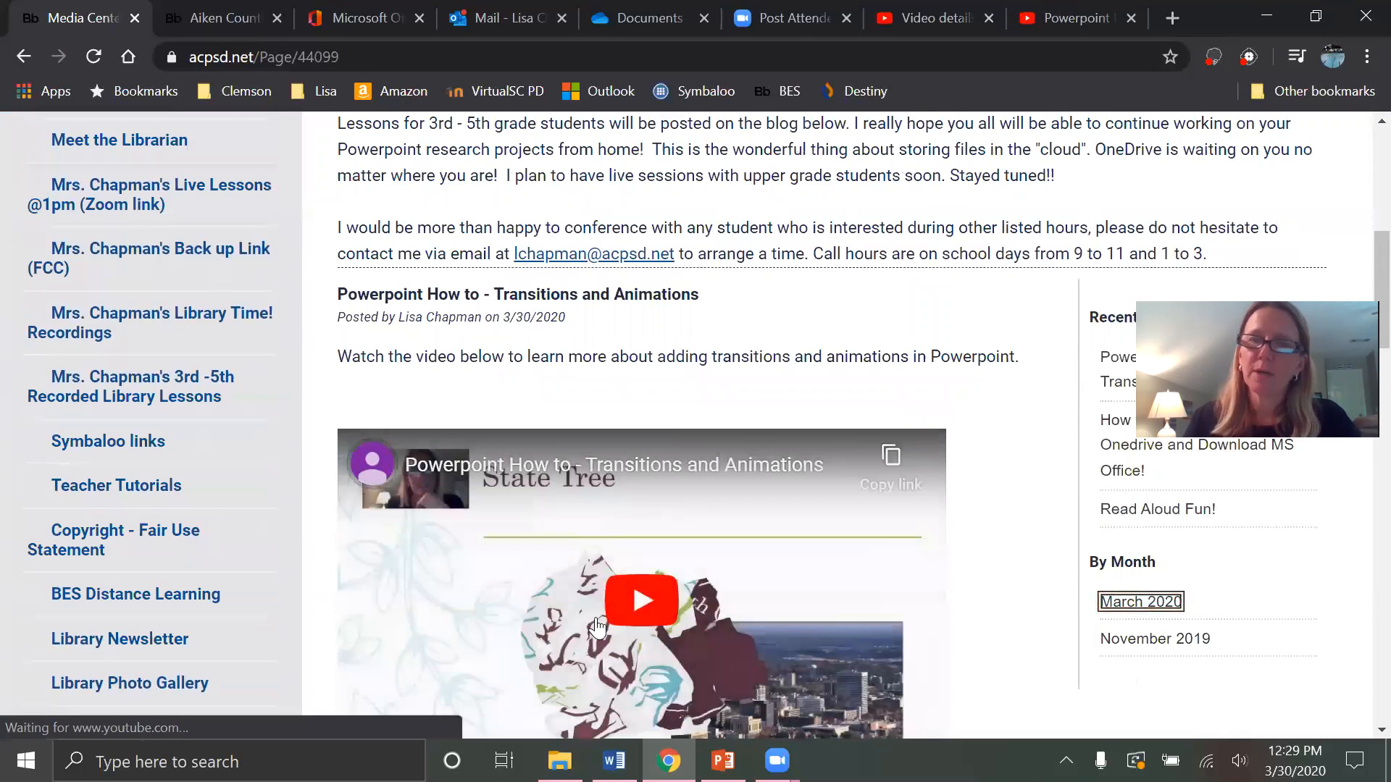